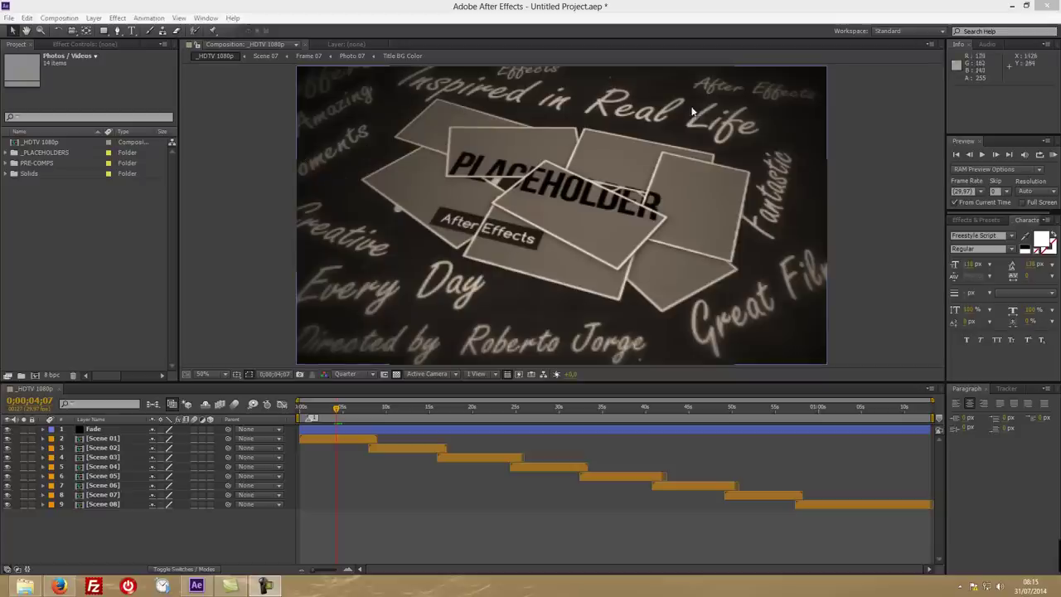
# - Preview the template, then expand _PLACEHOLDERS > Photos / Videos > Frames and select Pics / Videos
pyautogui.moveTo(339, 408)
pyautogui.mouseDown()
pyautogui.moveTo(857, 424)
pyautogui.moveTo(368, 429)
pyautogui.moveTo(320, 418)
pyautogui.moveTo(336, 418)
pyautogui.mouseUp()
pyautogui.click(50, 155)
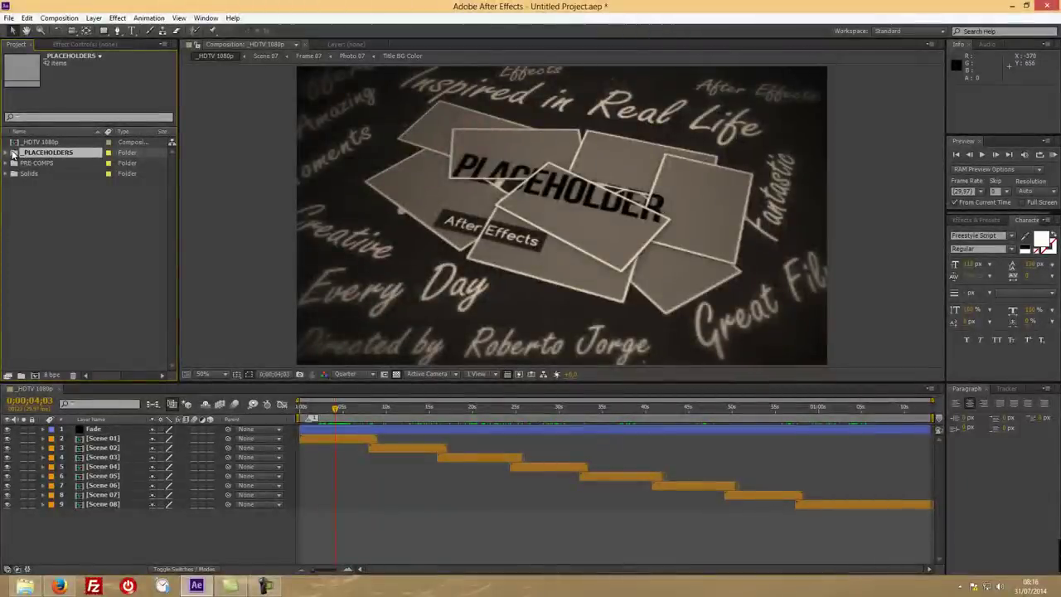
pyautogui.click(7, 154)
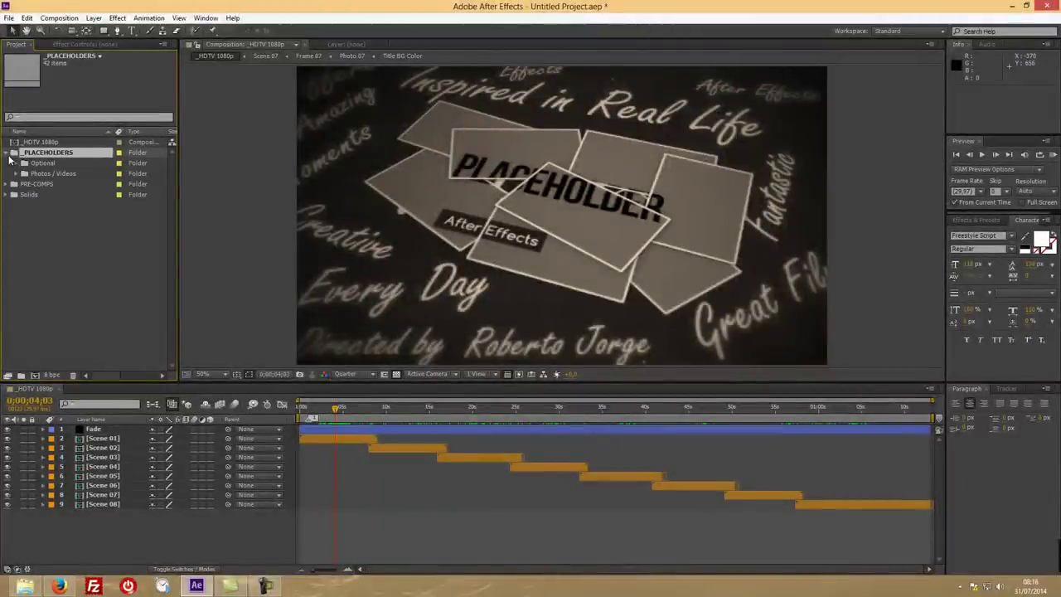
pyautogui.click(46, 163)
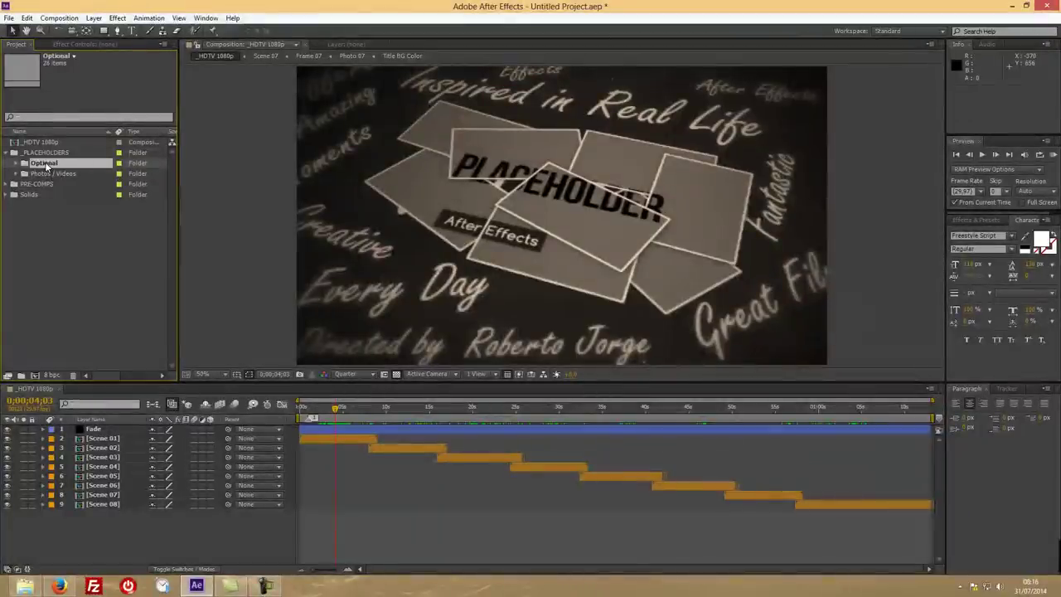
pyautogui.click(83, 175)
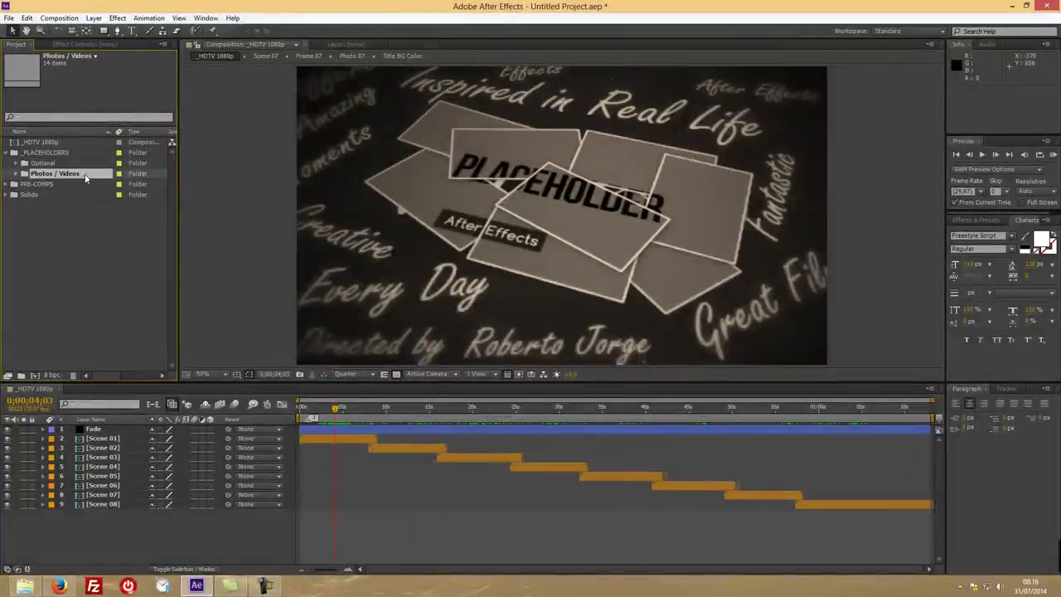
pyautogui.click(16, 174)
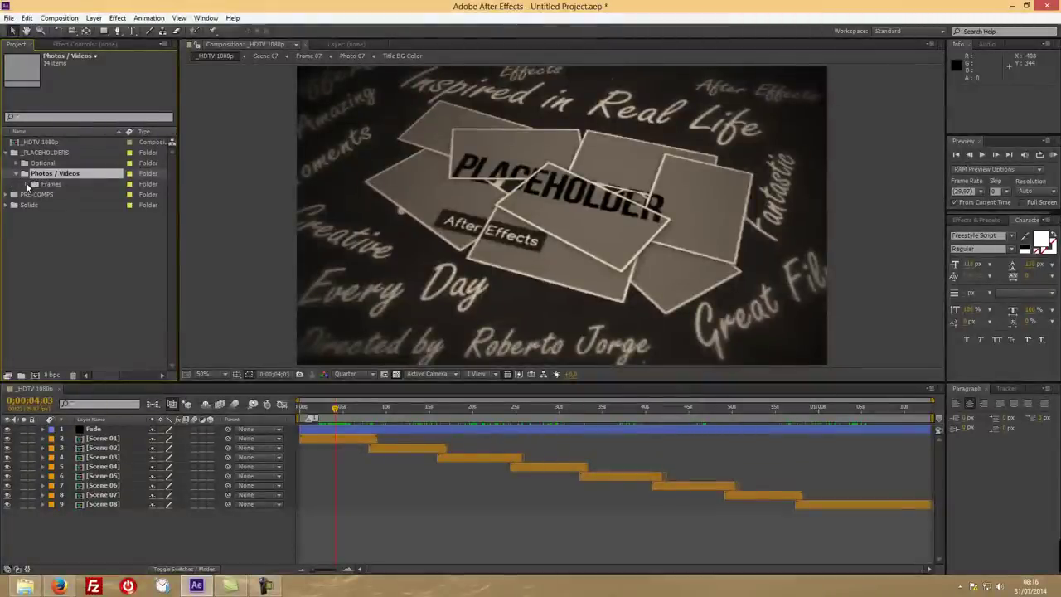
pyautogui.click(33, 184)
pyautogui.click(49, 184)
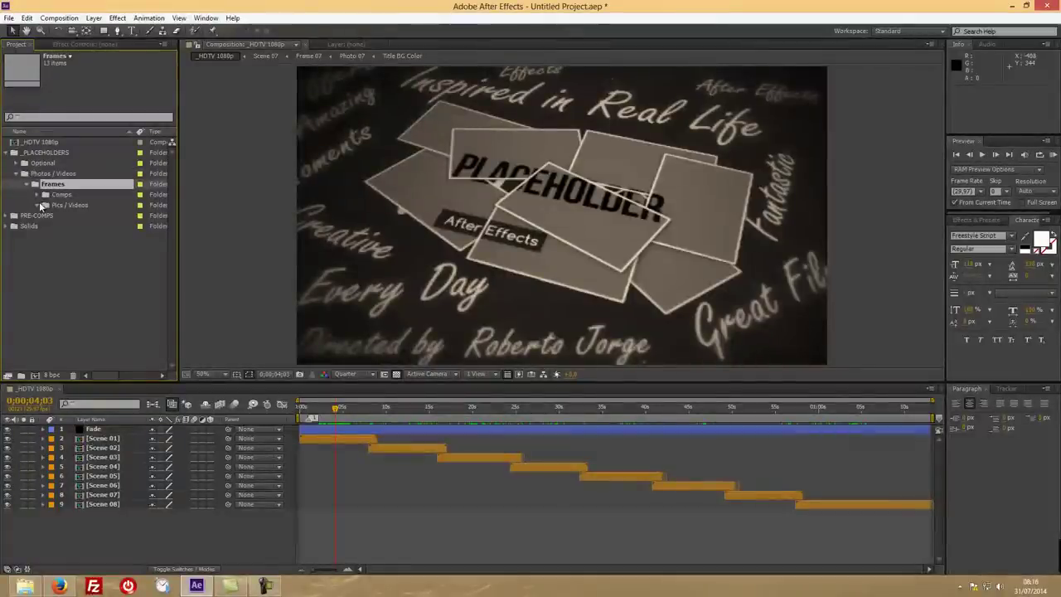
pyautogui.click(56, 205)
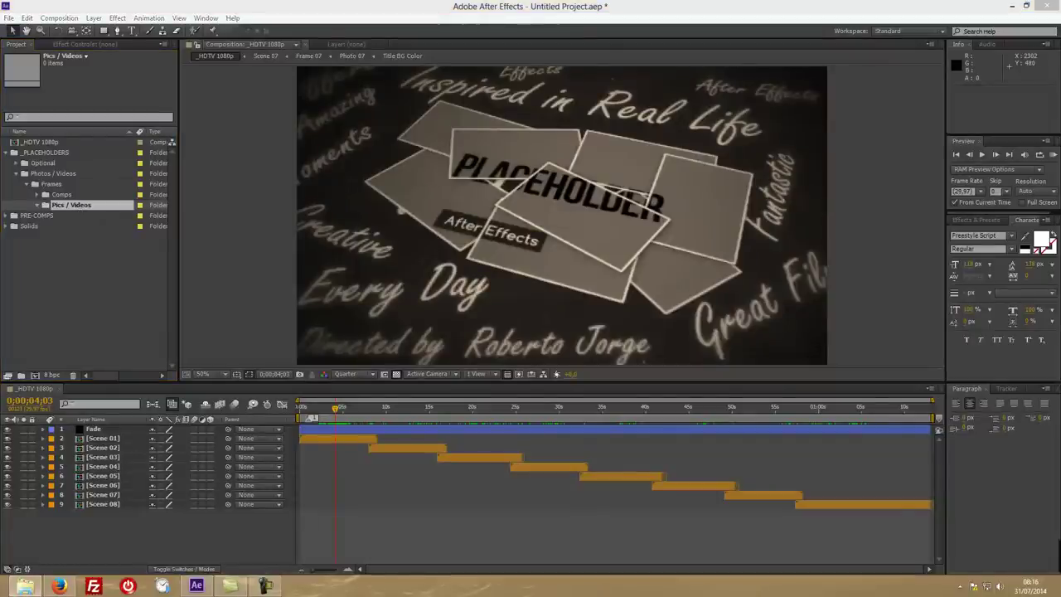
# - Drag 04.jpg and three GoPro clips from Explorer into Pics / Videos, then expand Comps
pyautogui.moveTo(1060, 166); pyautogui.dragTo(80, 208)
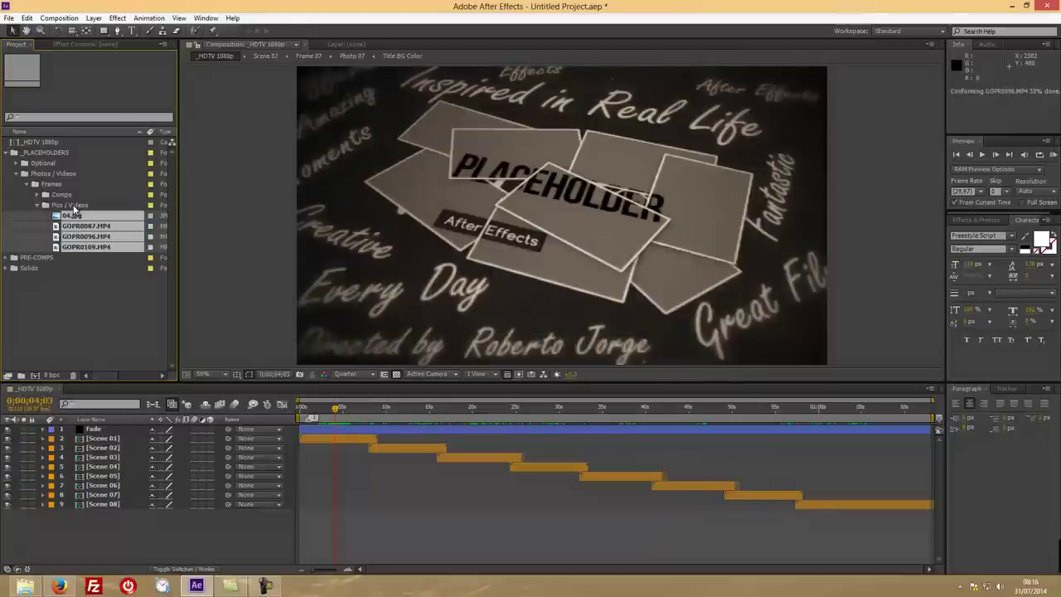
pyautogui.click(73, 215)
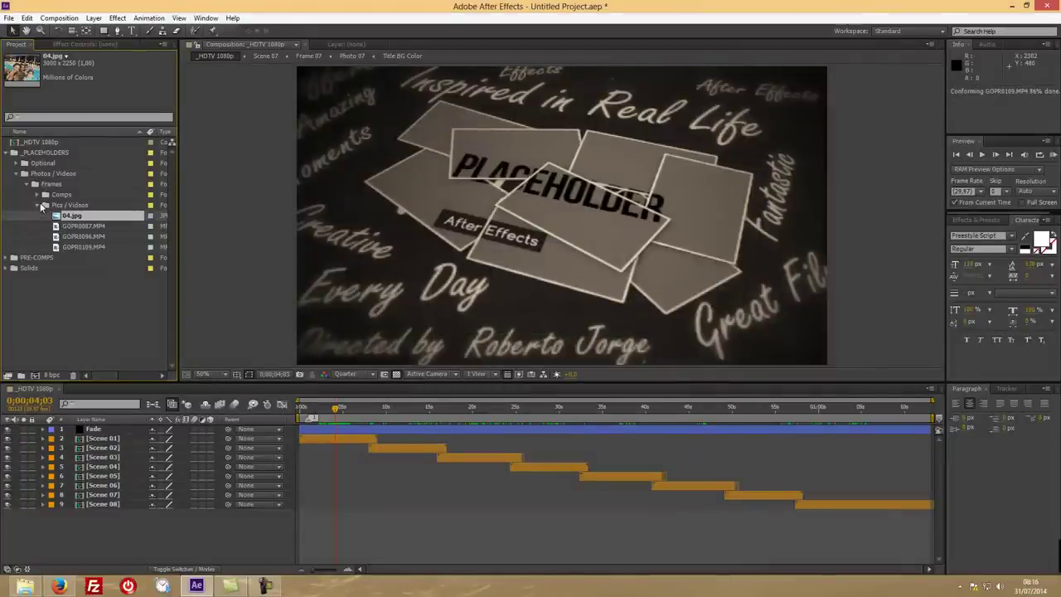
pyautogui.click(58, 195)
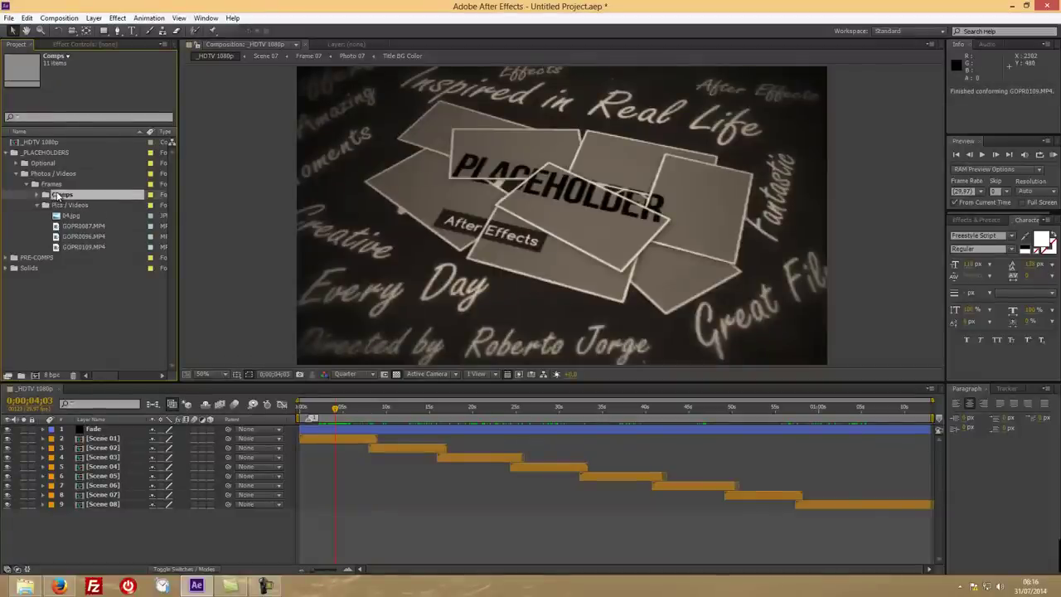
pyautogui.click(41, 195)
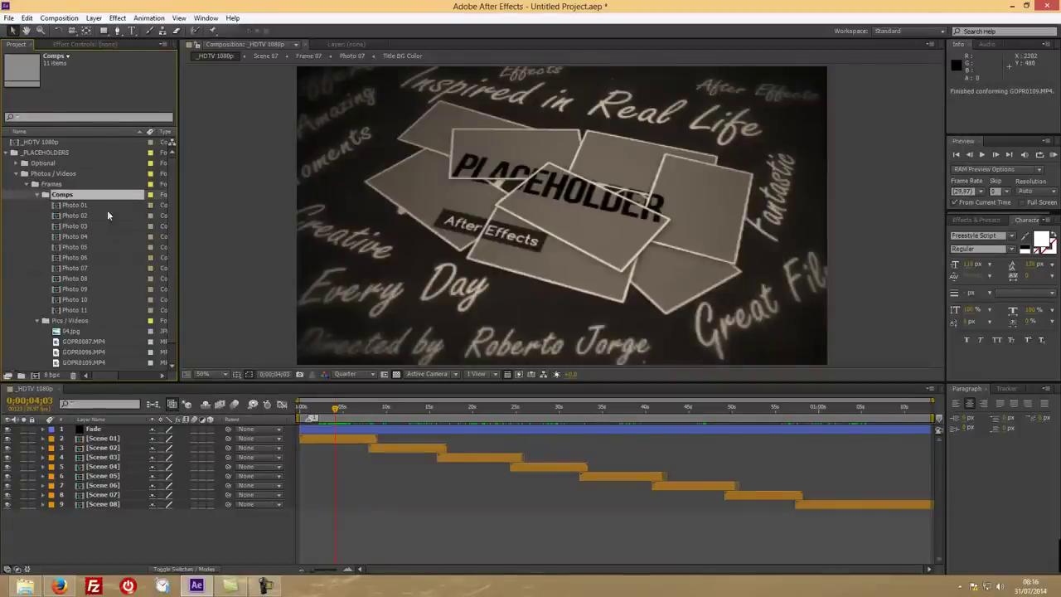
# - Open Photo 01 and add 04.jpg to its timeline, testing the placeholder layers' visibility
pyautogui.doubleClick(78, 204)
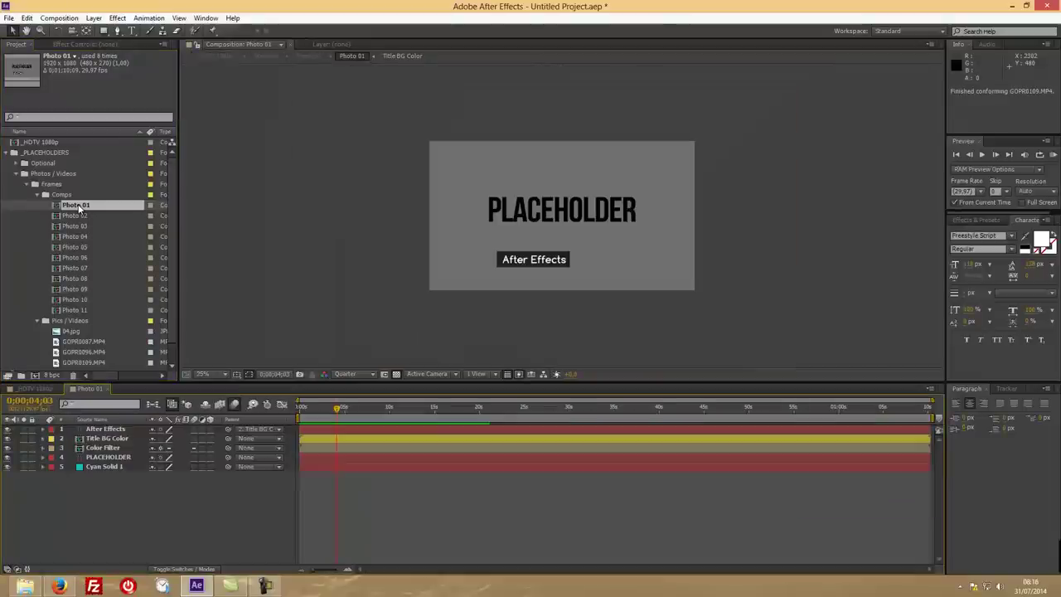
pyautogui.click(108, 458)
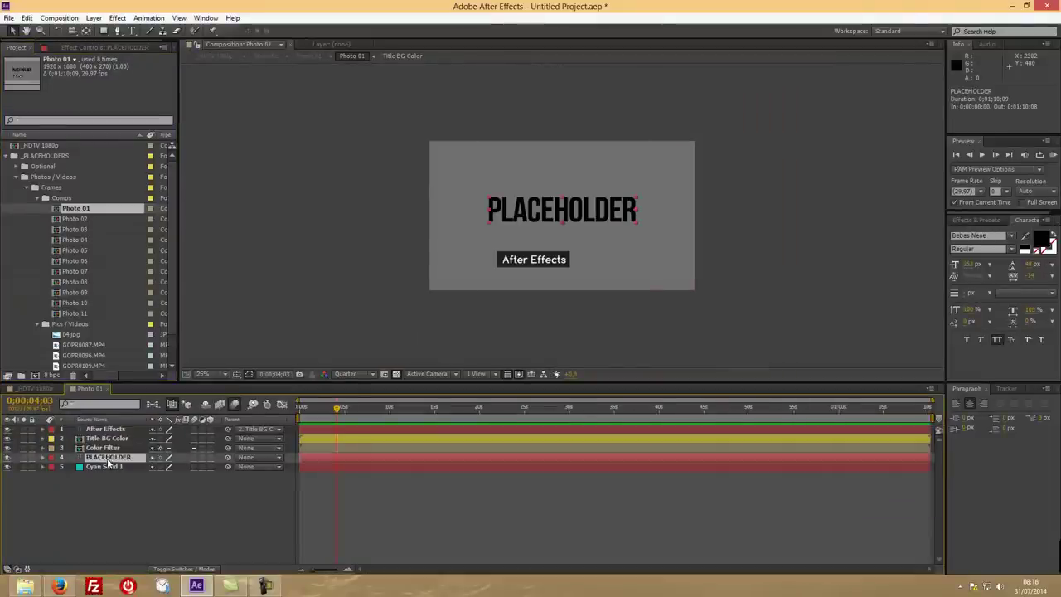
pyautogui.click(108, 467)
pyautogui.click(110, 459)
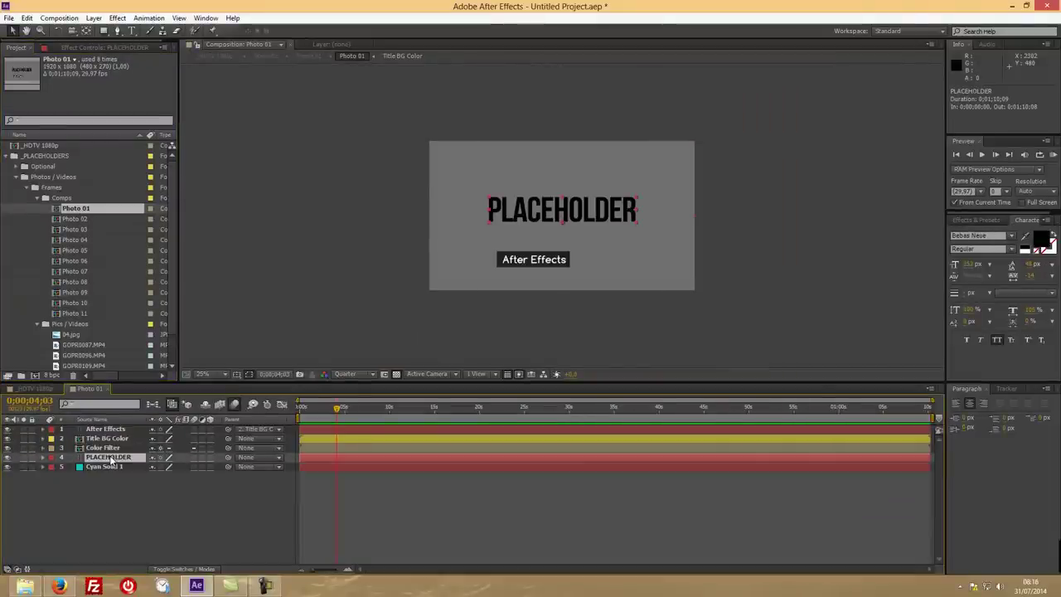
pyautogui.click(8, 467)
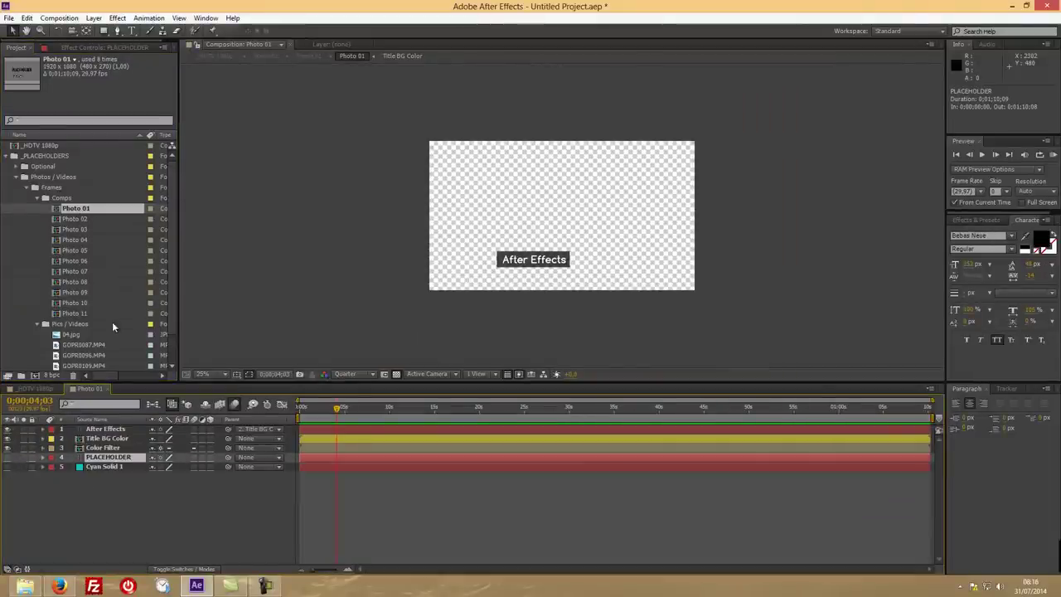
pyautogui.scroll(-1, 113, 327)
pyautogui.moveTo(83, 305); pyautogui.dragTo(106, 454)
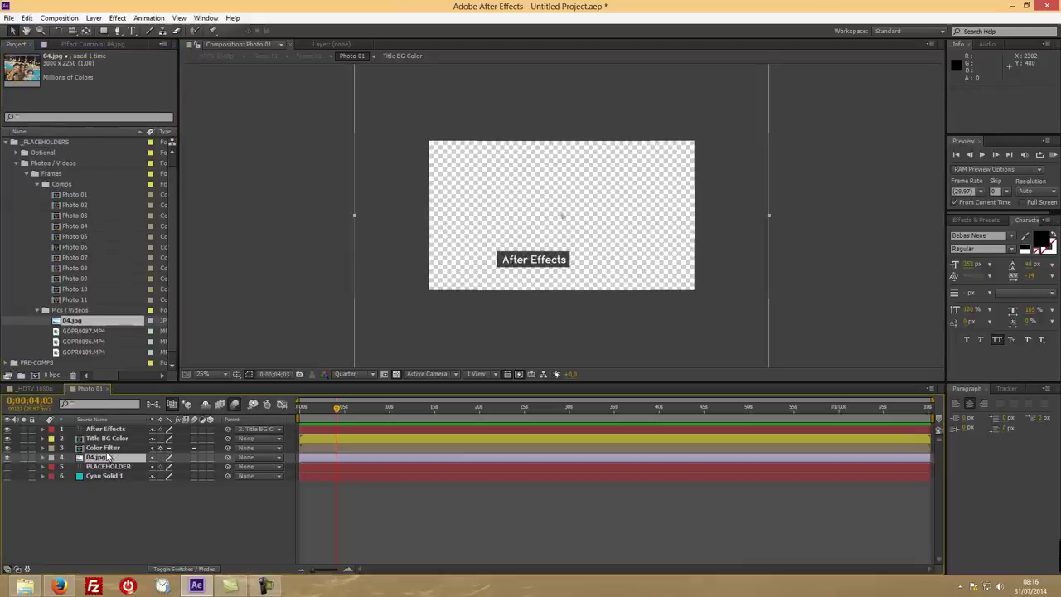
pyautogui.click(8, 476)
pyautogui.click(8, 467)
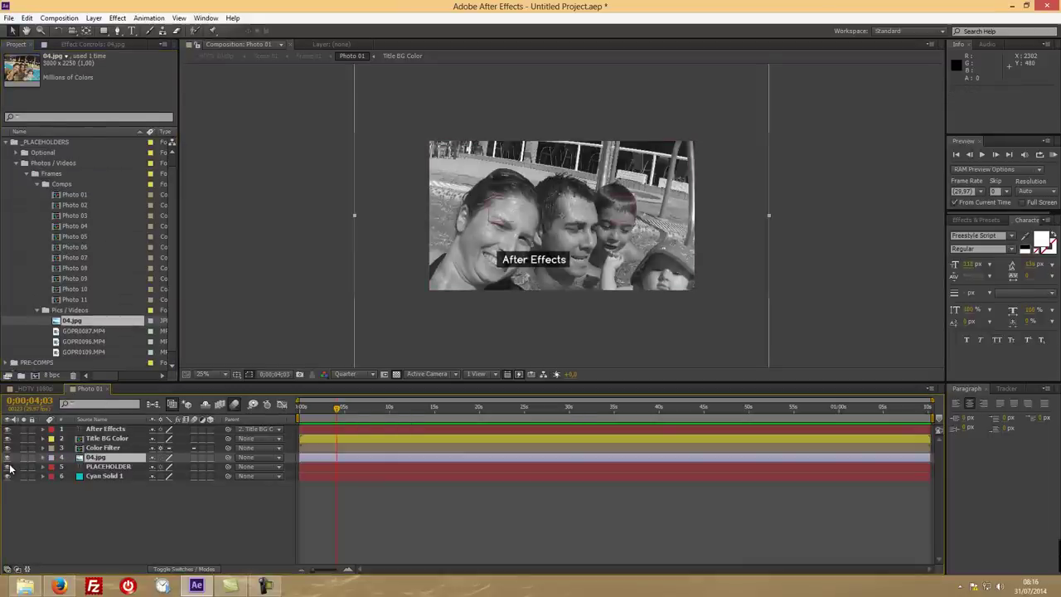
pyautogui.click(7, 467)
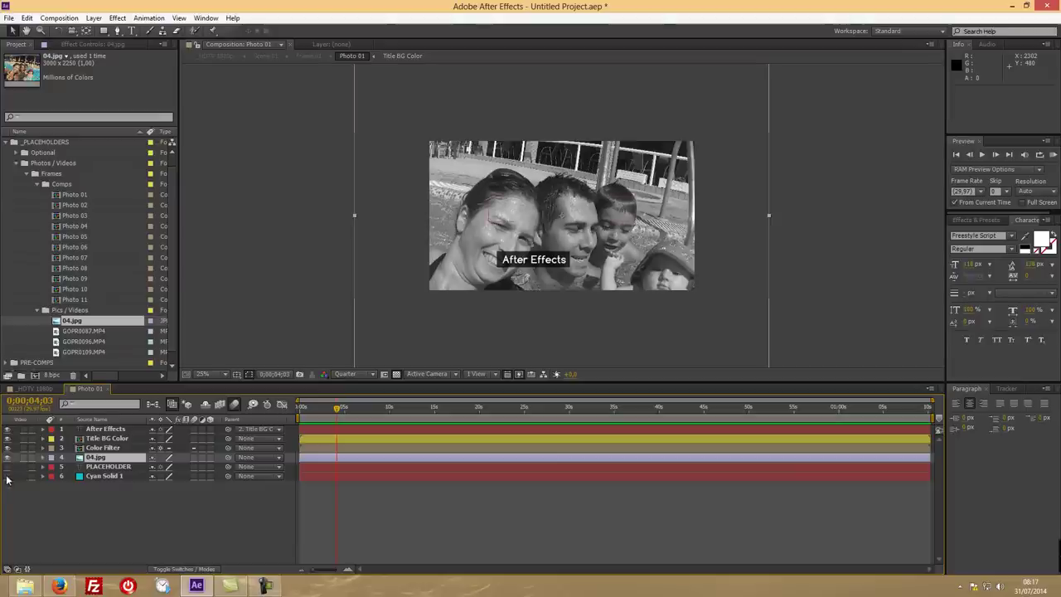
# - Delete the PLACEHOLDER and Cyan Solid 1 layers, leaving the 04.jpg layer selected
pyautogui.click(116, 468)
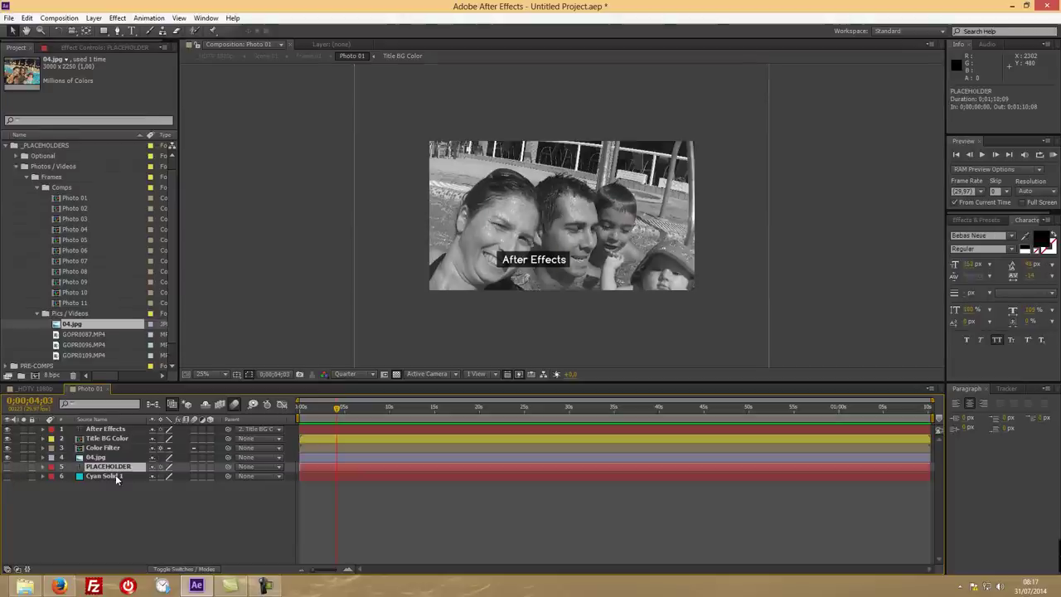
pyautogui.keyDown('shift'); pyautogui.click(116, 477); pyautogui.keyUp('shift')
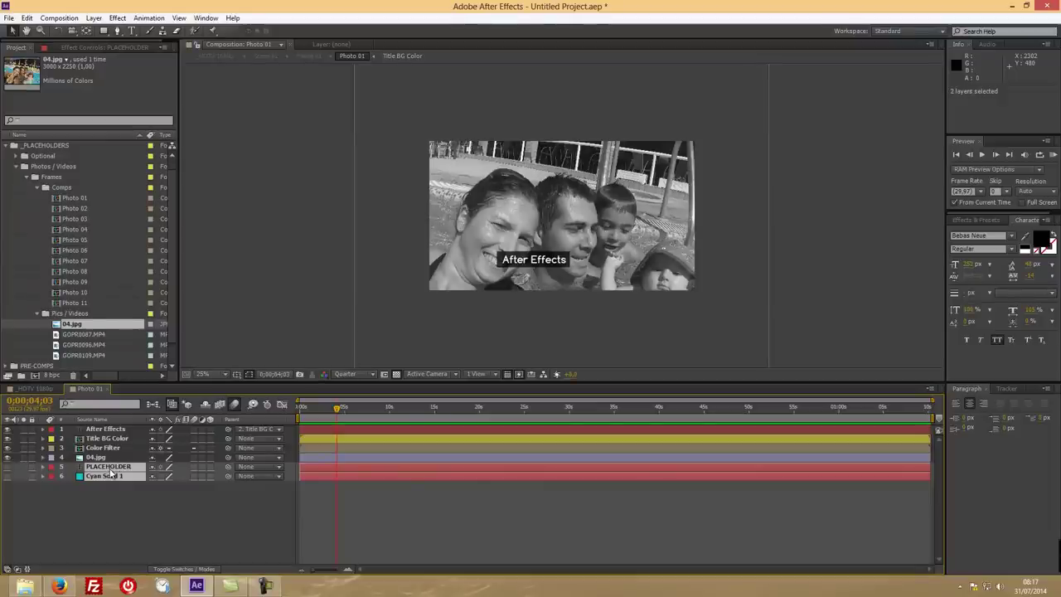
pyautogui.press('Delete')
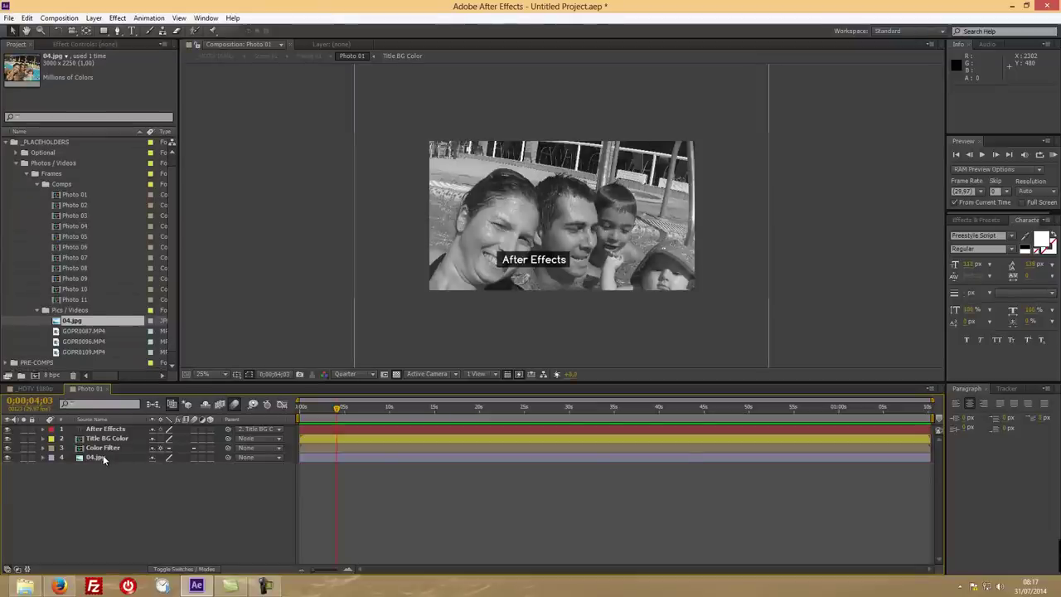
pyautogui.click(101, 456)
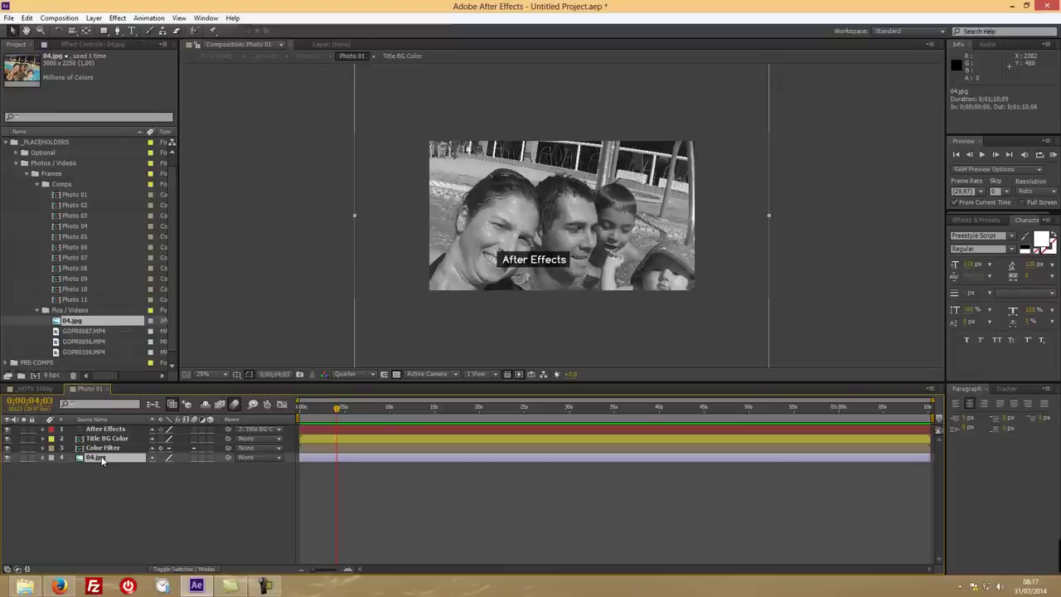
# - Scale the 04.jpg layer to 72% and preview it in the HDTV 1080p comp
pyautogui.press('s')
pyautogui.moveTo(165, 467); pyautogui.dragTo(141, 467)
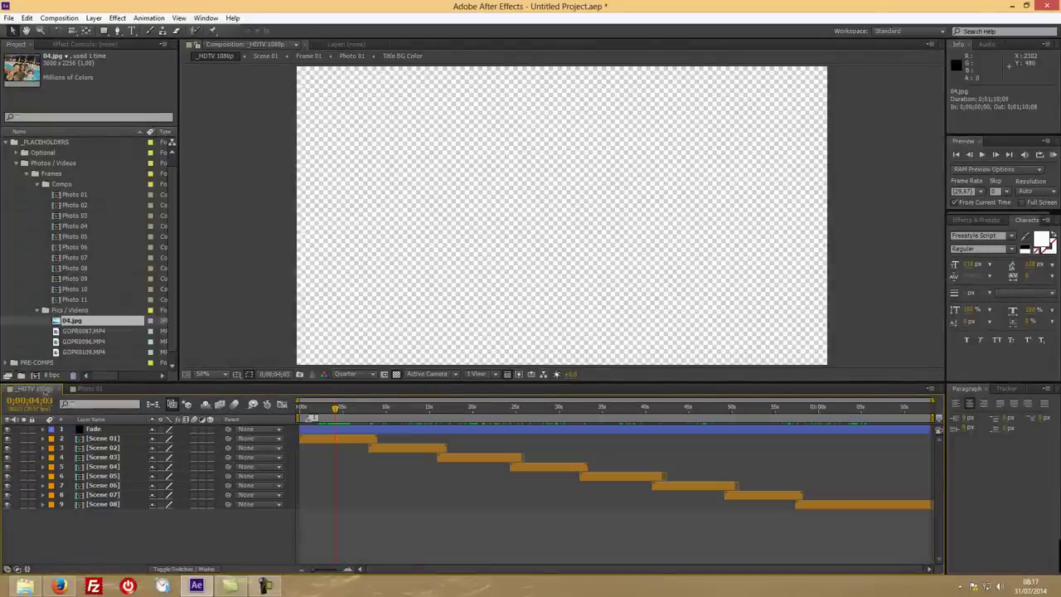
pyautogui.click(43, 389)
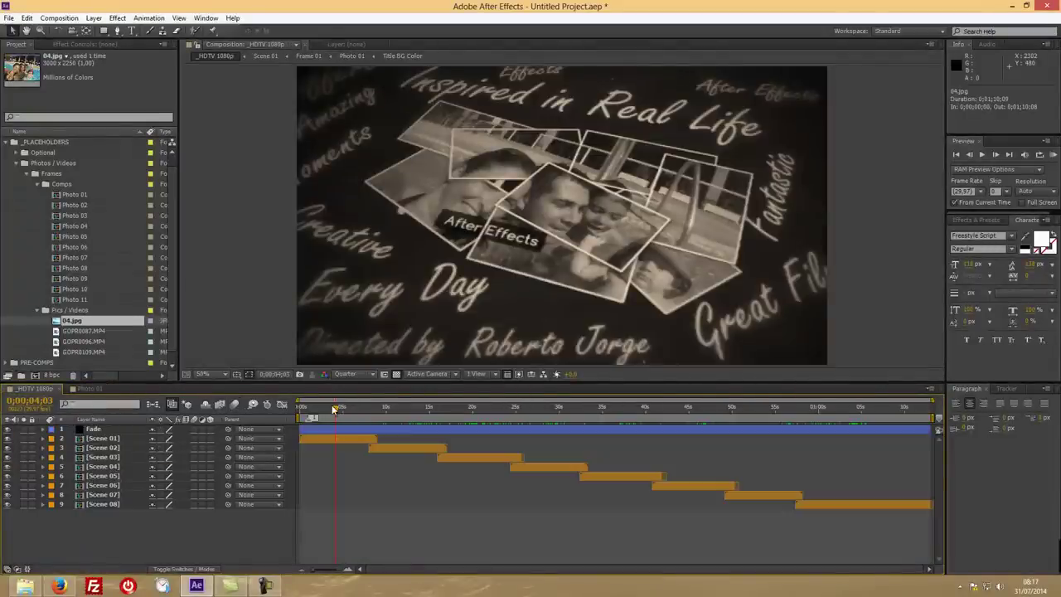
pyautogui.moveTo(335, 410); pyautogui.dragTo(365, 411)
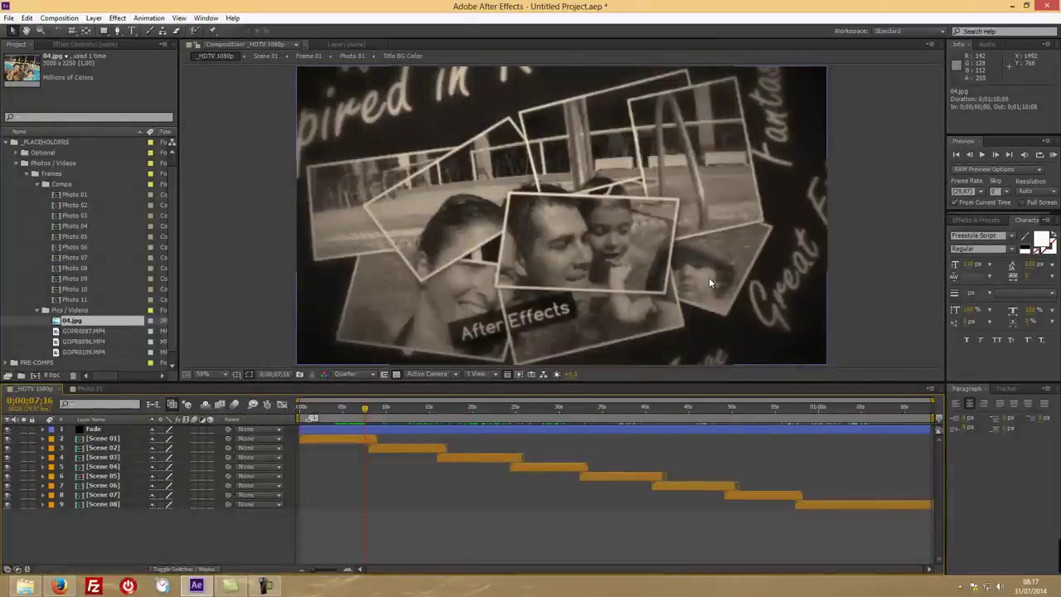
# - Move the photo upward inside Photo 01 and recheck the first slideshow scene
pyautogui.doubleClick(525, 261)
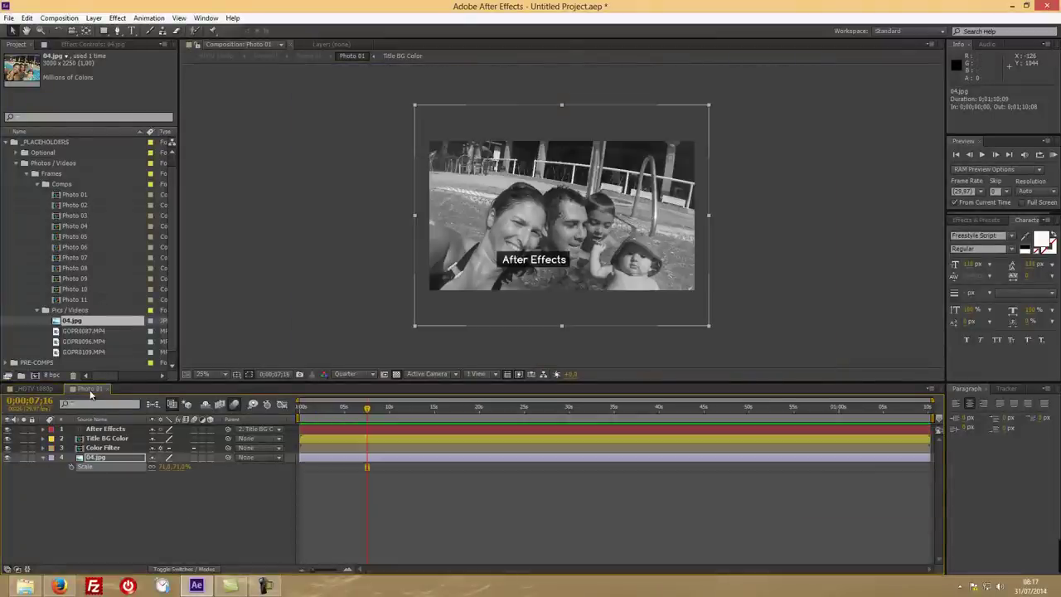
pyautogui.moveTo(523, 260); pyautogui.dragTo(521, 230)
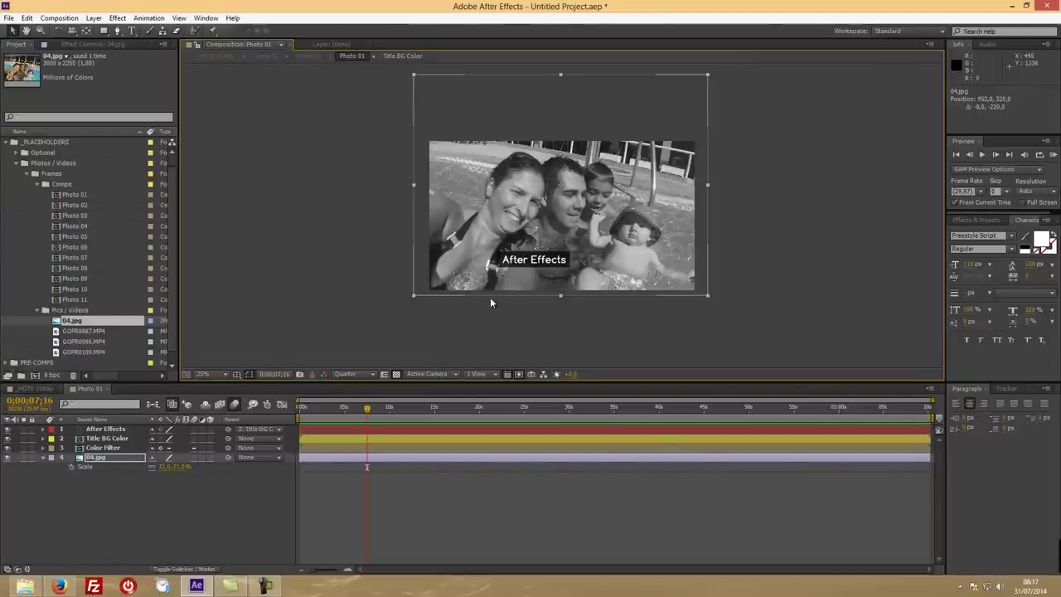
pyautogui.click(31, 389)
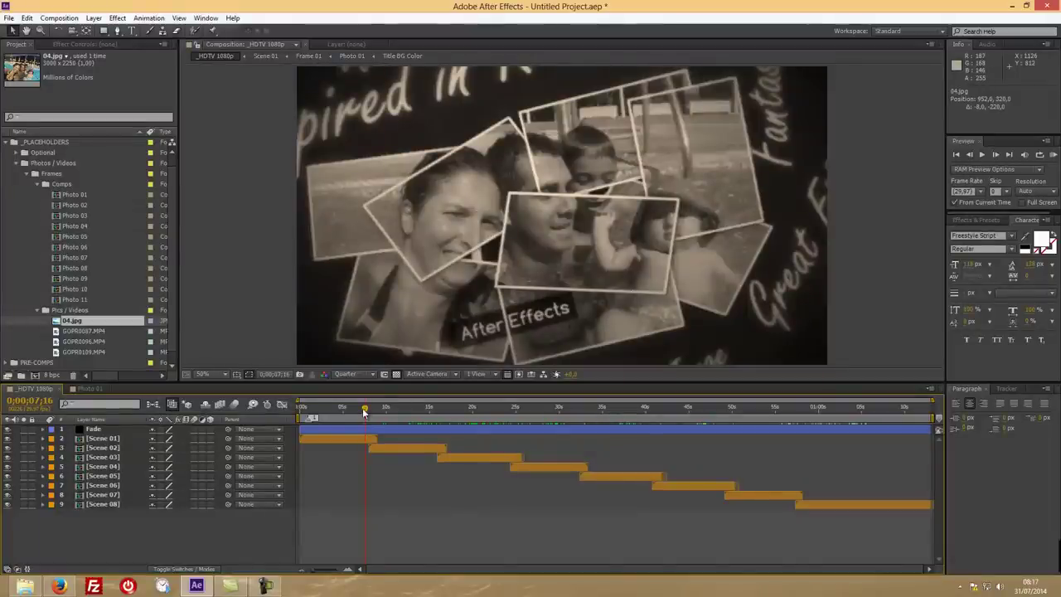
pyautogui.moveTo(365, 410); pyautogui.dragTo(337, 403)
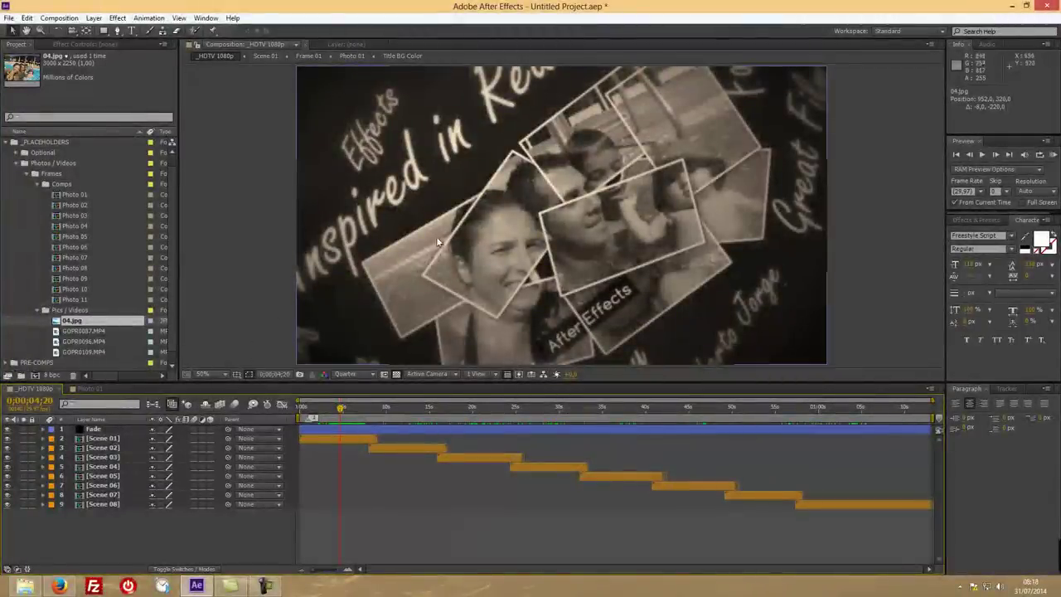
# - Compare the photo with and without the Color Filter, leaving the filter on for black-and-white
pyautogui.click(97, 394)
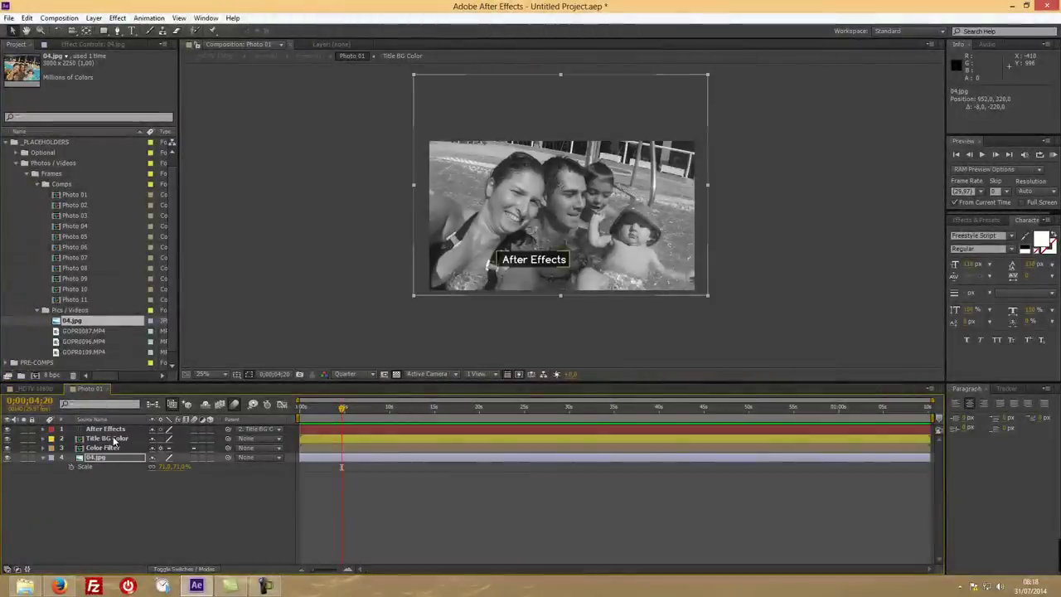
pyautogui.click(8, 447)
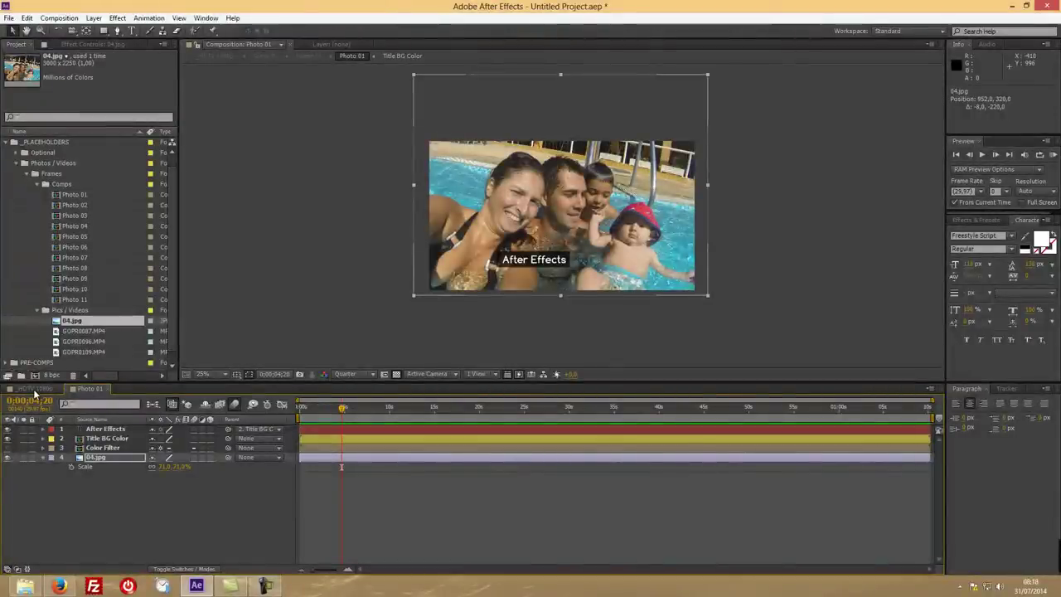
pyautogui.click(34, 390)
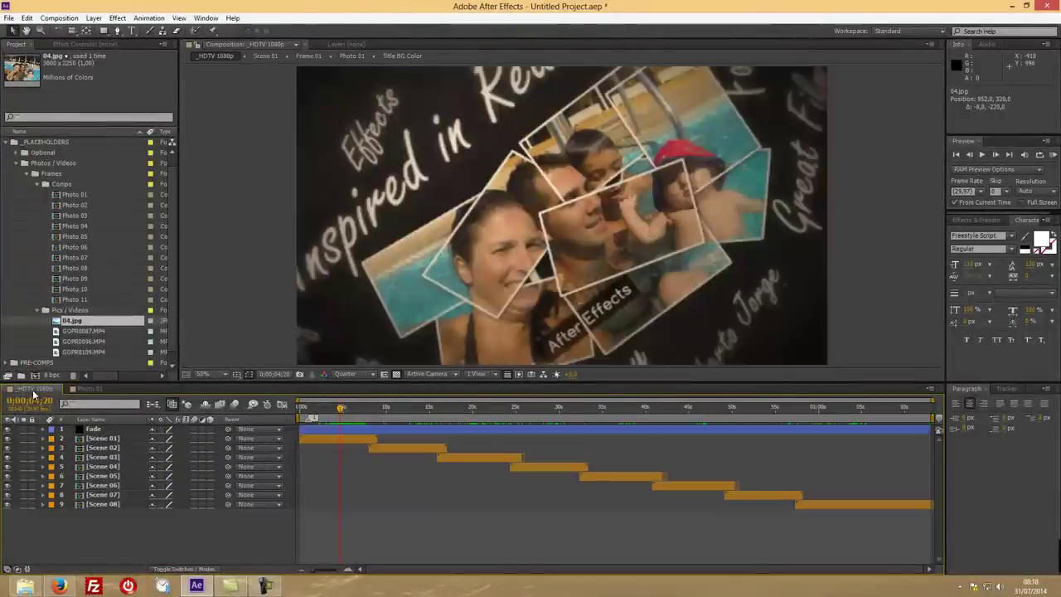
pyautogui.click(88, 389)
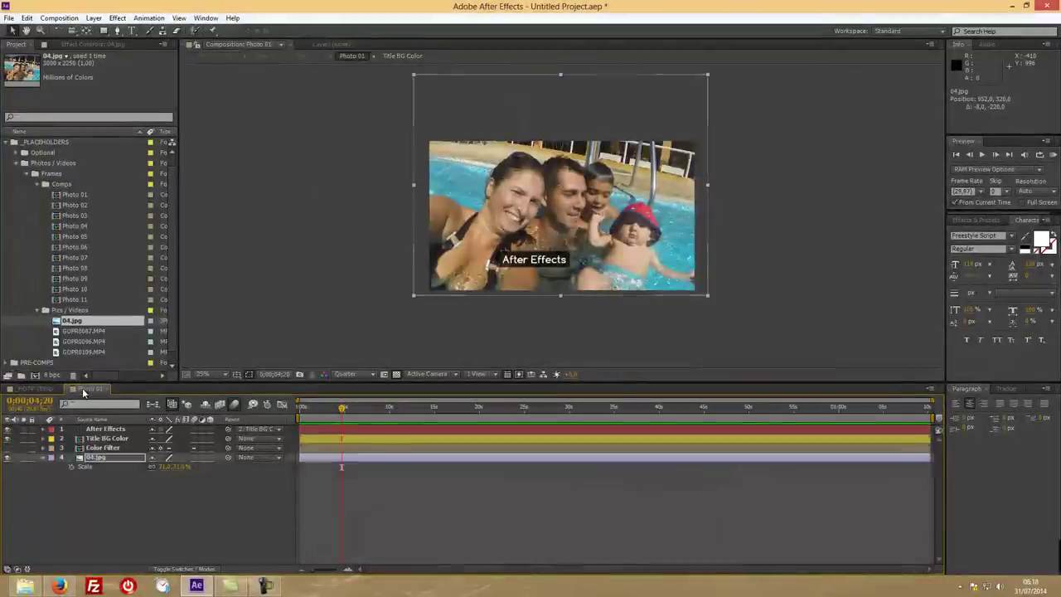
pyautogui.click(38, 390)
pyautogui.click(384, 409)
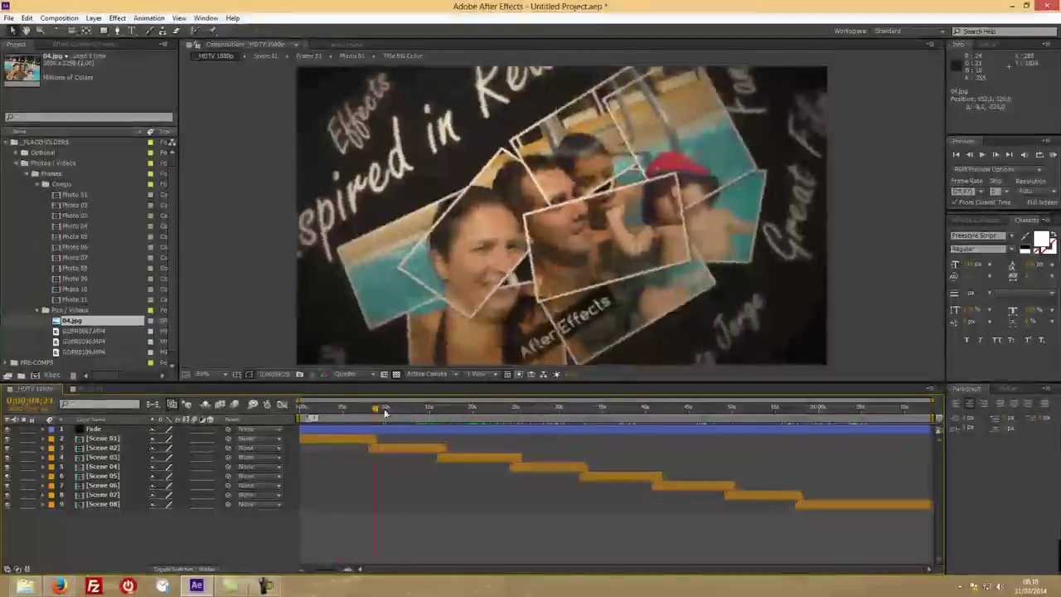
pyautogui.moveTo(384, 410); pyautogui.dragTo(351, 407)
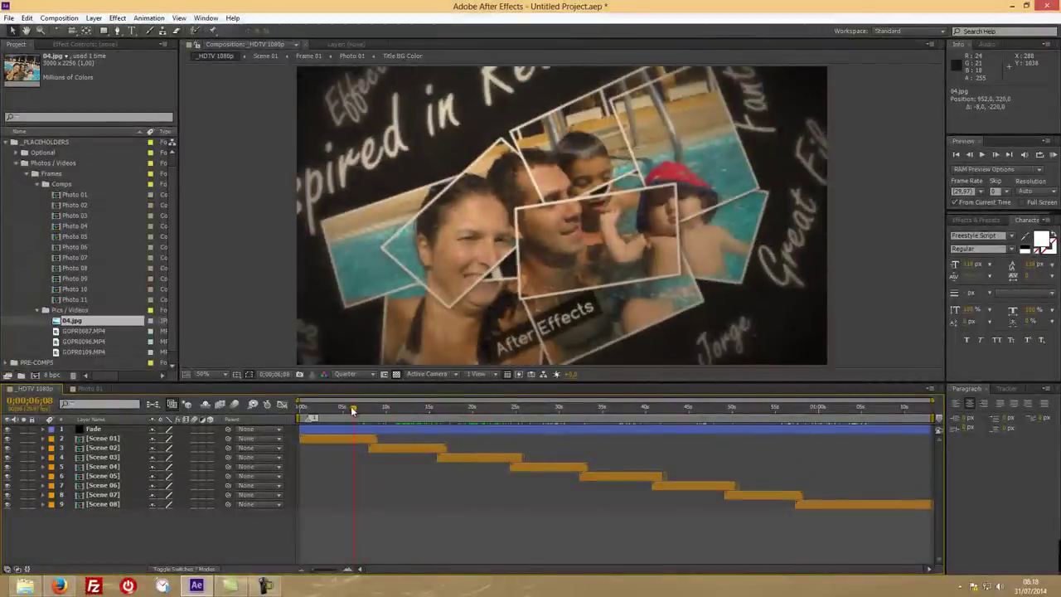
pyautogui.click(87, 388)
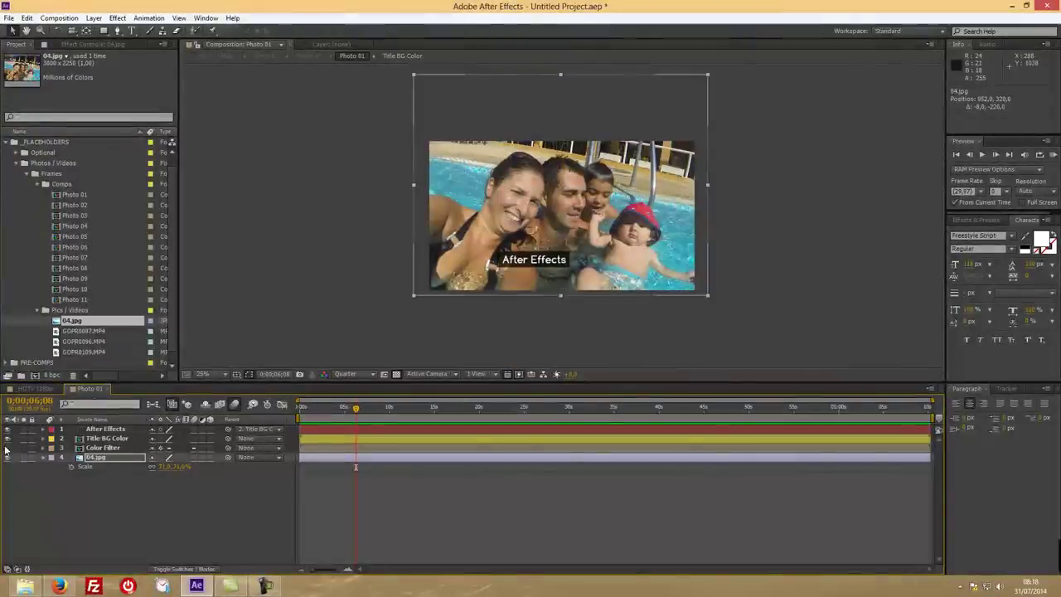
pyautogui.click(8, 449)
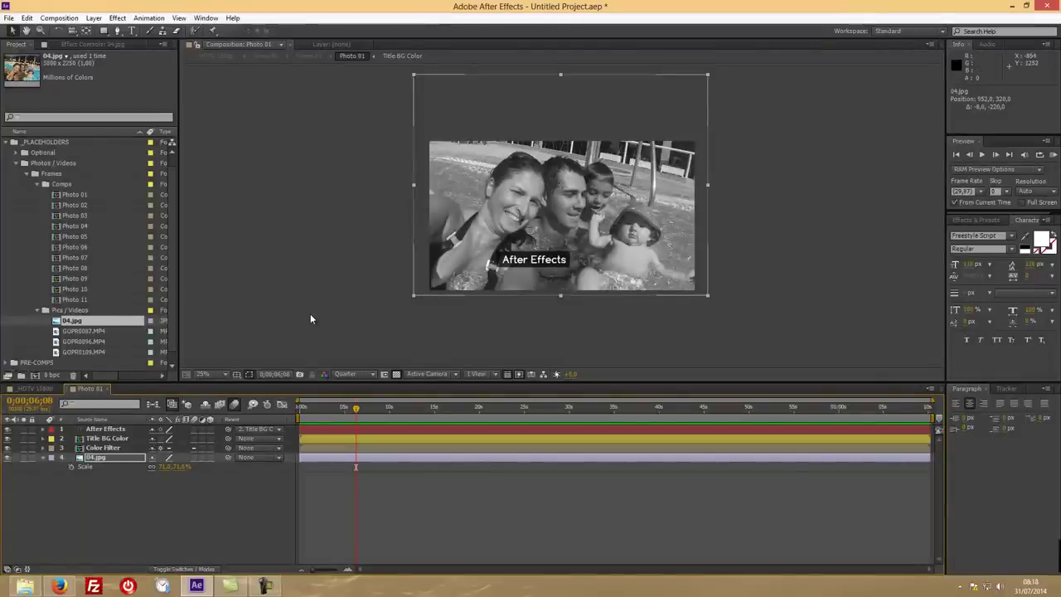
# - Retype the After Effects title layer as 'My Familly' and view it in HDTV 1080p
pyautogui.click(43, 458)
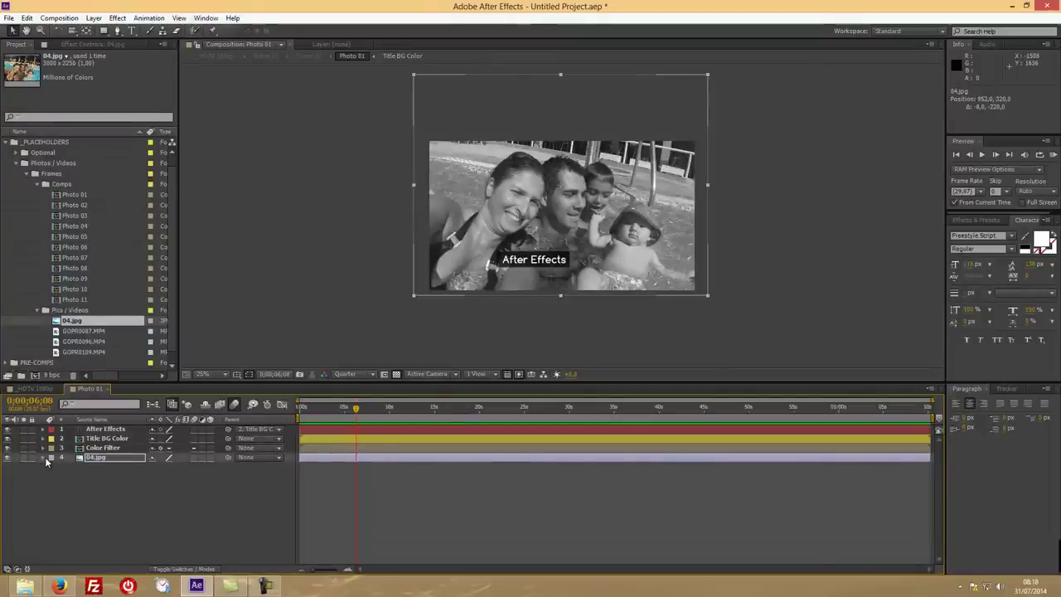
pyautogui.click(116, 429)
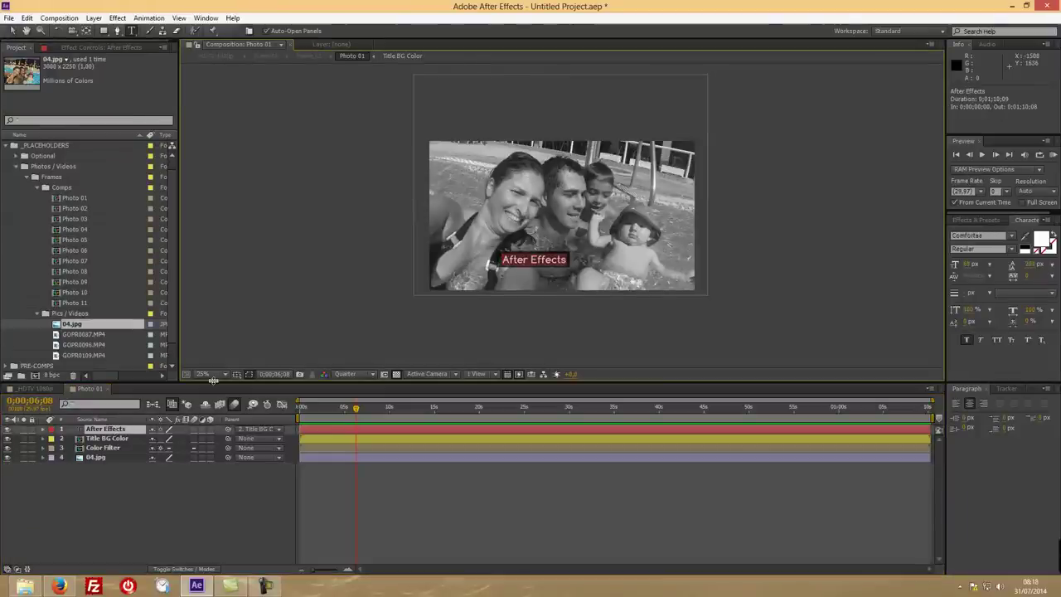
pyautogui.write('My')
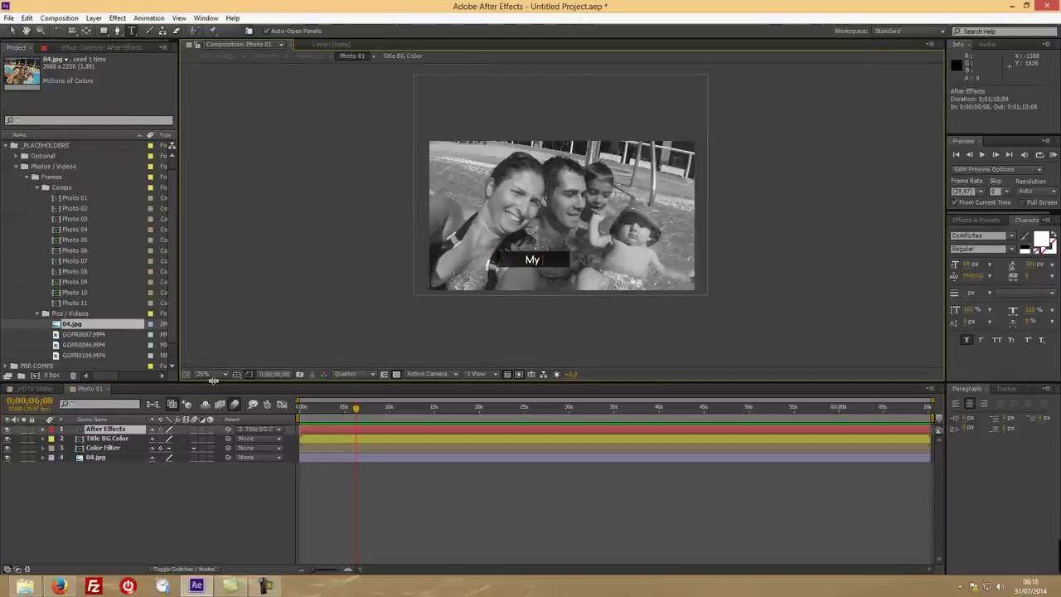
pyautogui.write(' Famili')
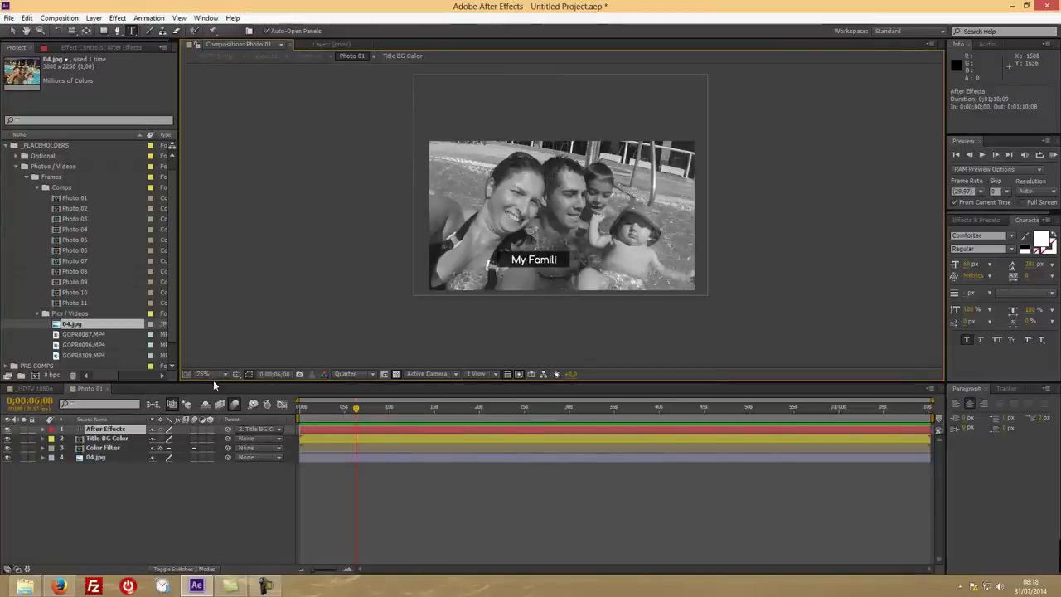
pyautogui.press('BackSpace')
pyautogui.write('ly')
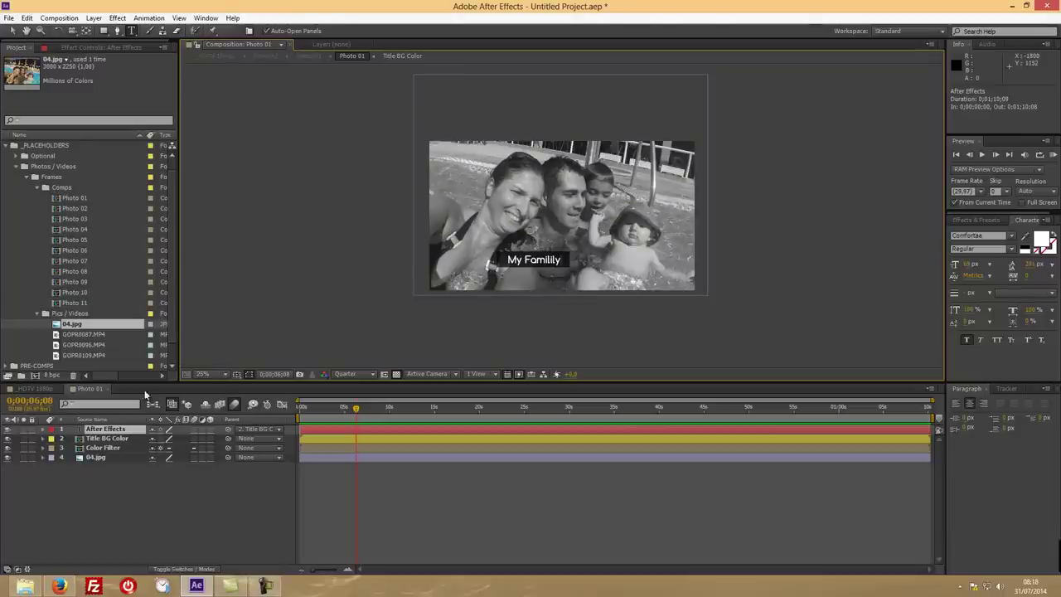
pyautogui.click(43, 389)
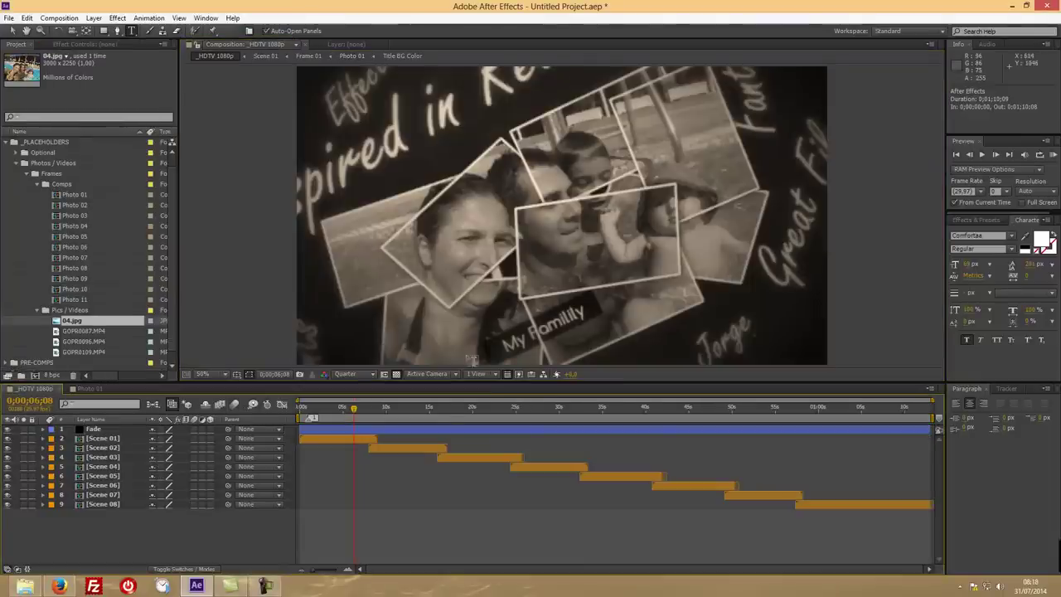
pyautogui.click(10, 31)
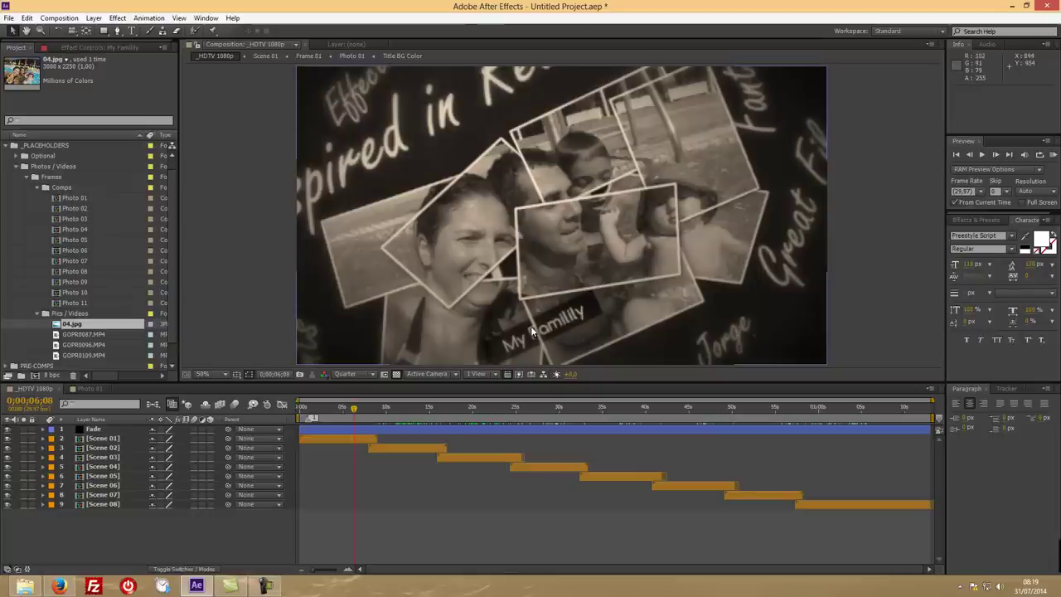
# - Toggle the Title BG Color layer's visibility to check the dark box, leaving it visible
pyautogui.click(91, 388)
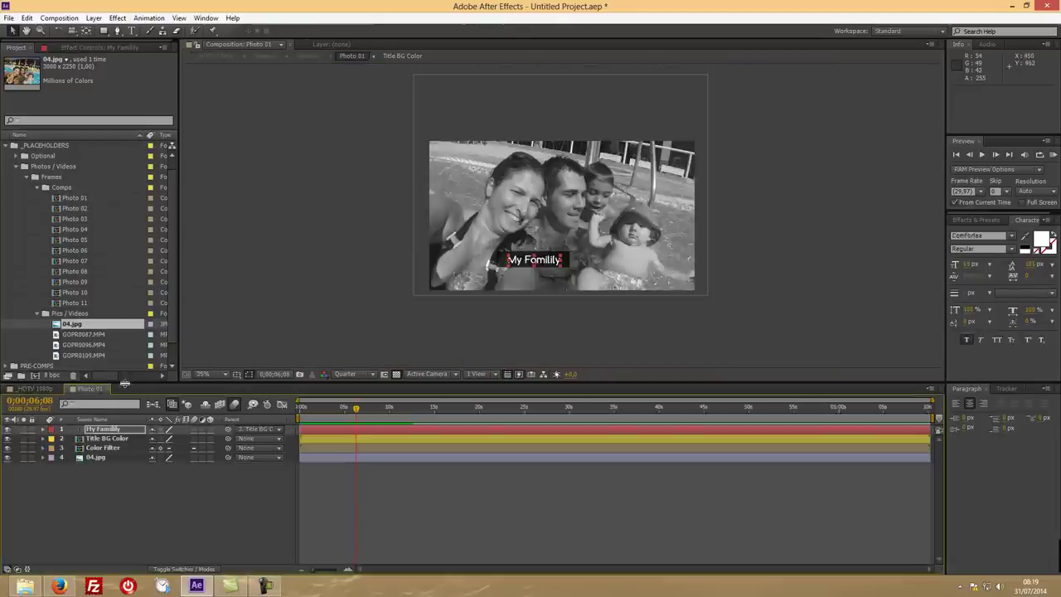
pyautogui.click(116, 439)
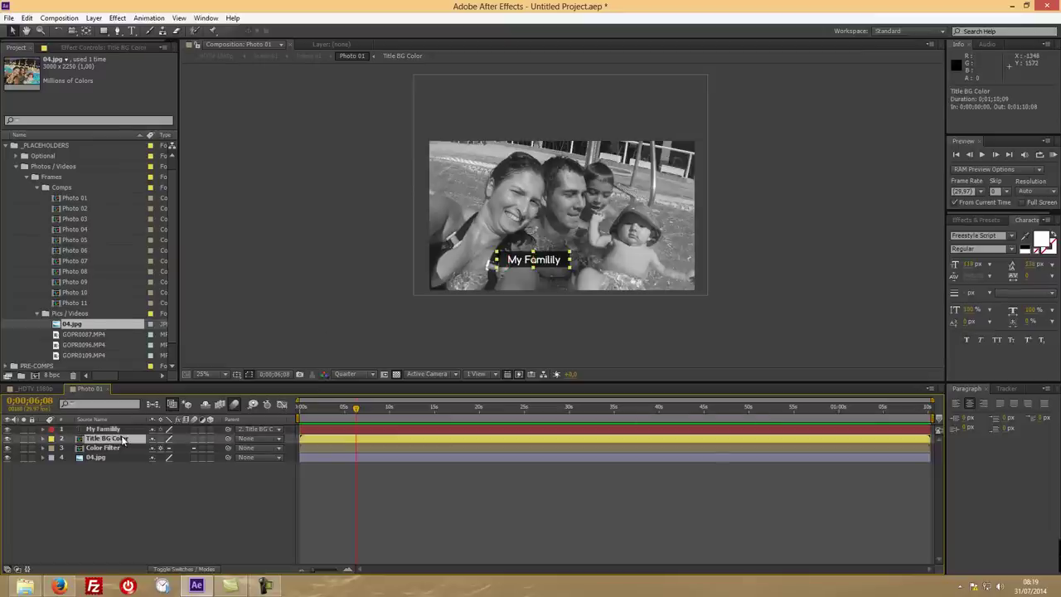
pyautogui.click(7, 440)
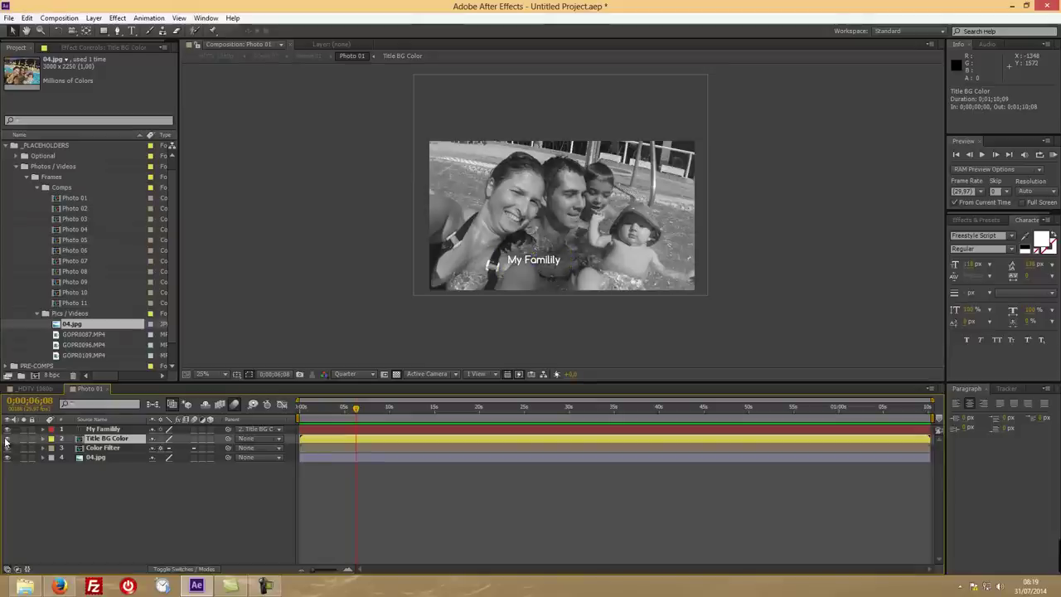
pyautogui.click(7, 439)
pyautogui.click(7, 439)
pyautogui.click(7, 440)
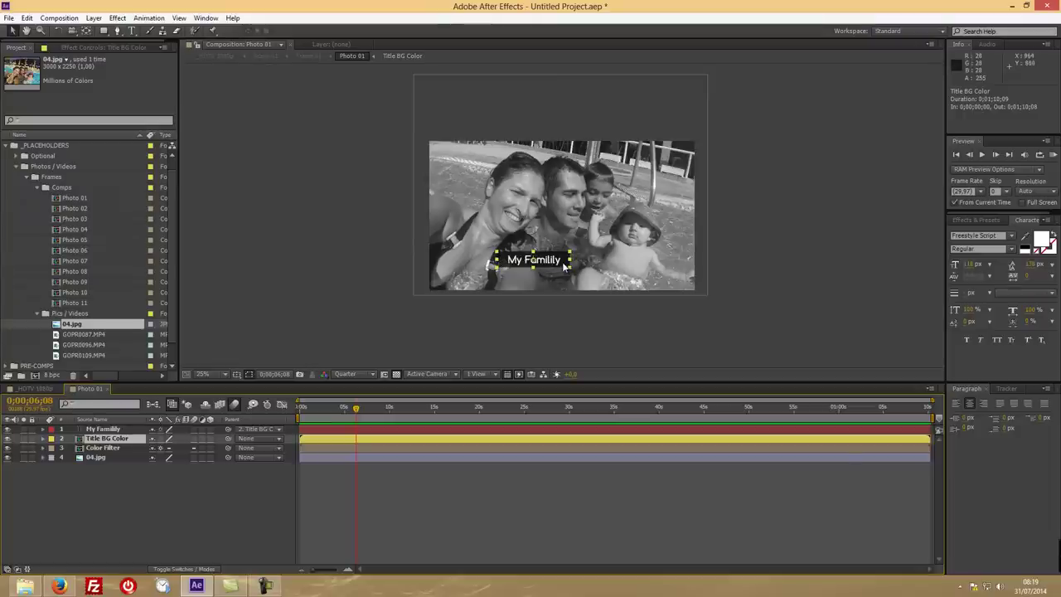
# - Nudge the Title BG Color box to about 794, 852, checking the HDTV 1080p comp after each move
pyautogui.moveTo(564, 262)
pyautogui.mouseDown()
pyautogui.moveTo(701, 253)
pyautogui.moveTo(556, 249)
pyautogui.moveTo(578, 262)
pyautogui.mouseUp()
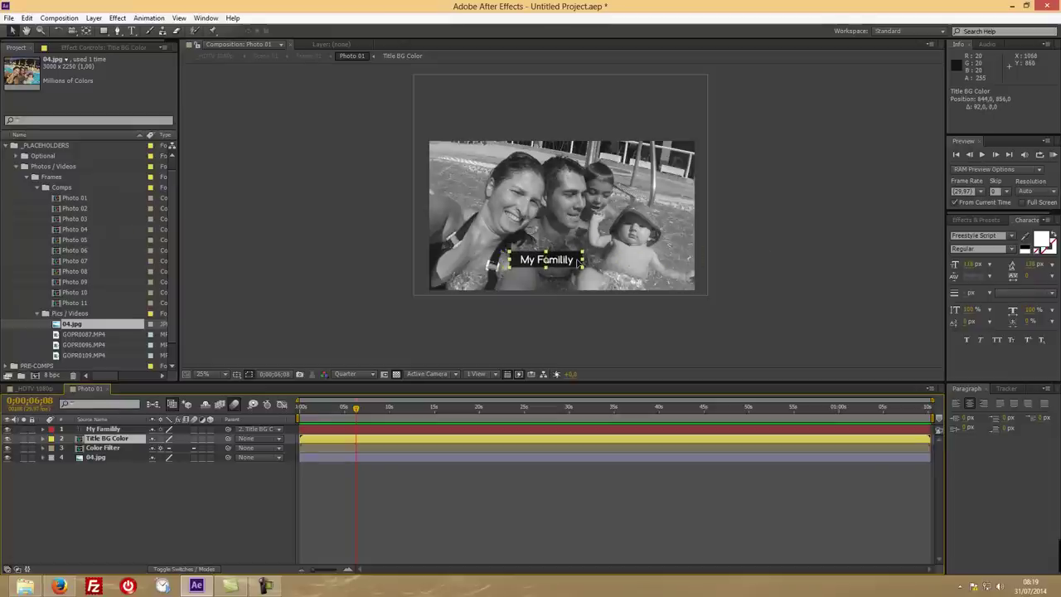
pyautogui.click(38, 388)
pyautogui.click(80, 390)
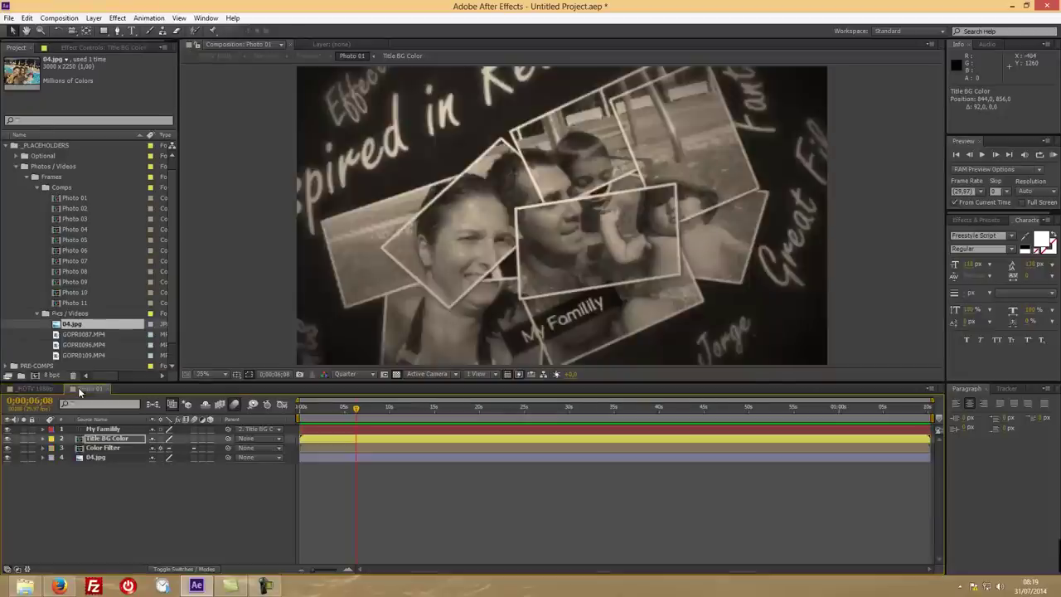
pyautogui.moveTo(577, 264); pyautogui.dragTo(571, 262)
pyautogui.click(37, 389)
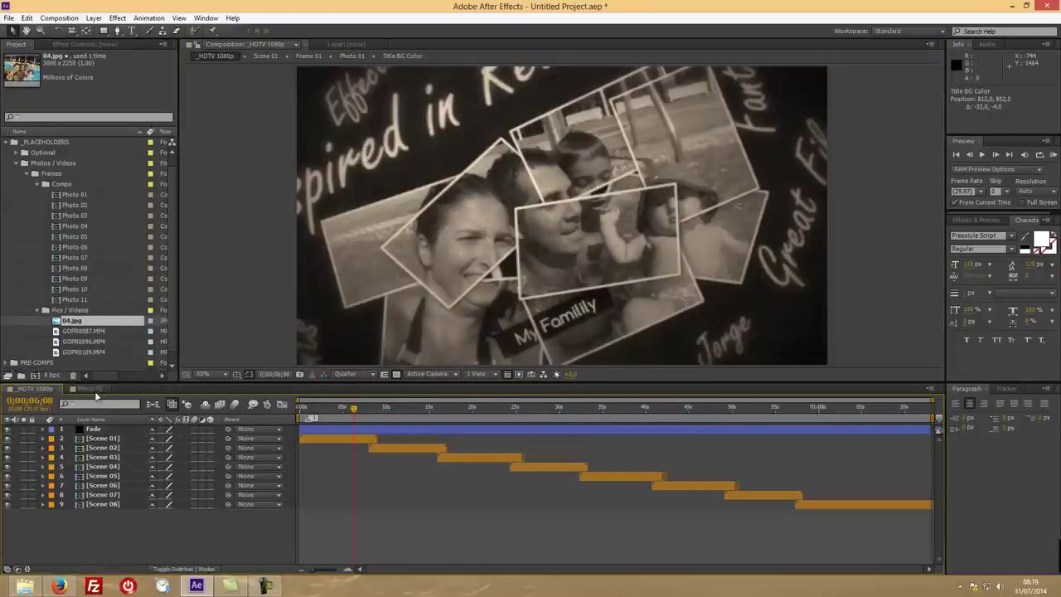
pyautogui.click(88, 389)
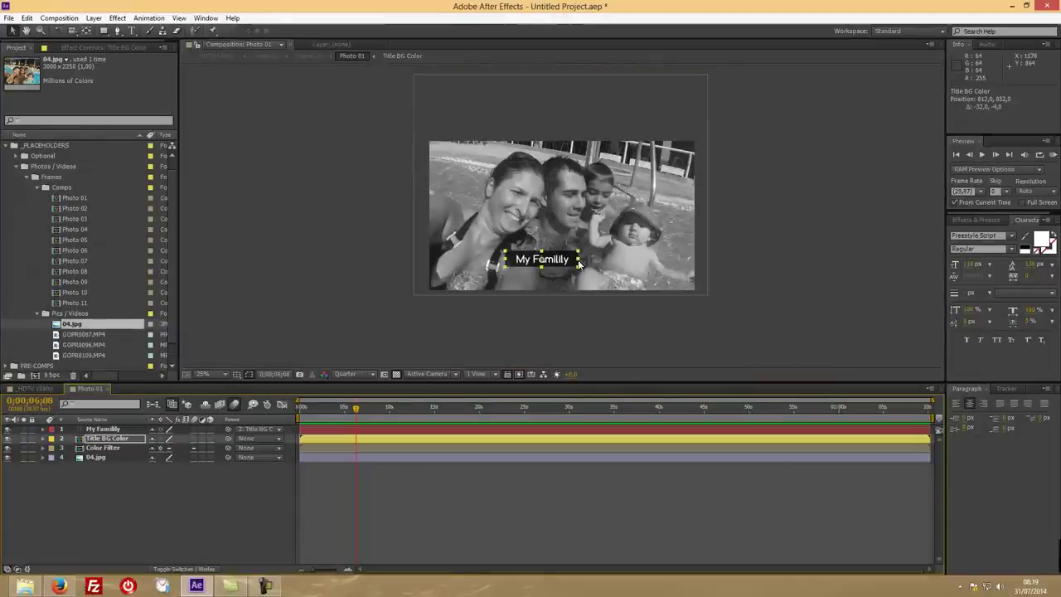
pyautogui.moveTo(575, 262); pyautogui.dragTo(573, 261)
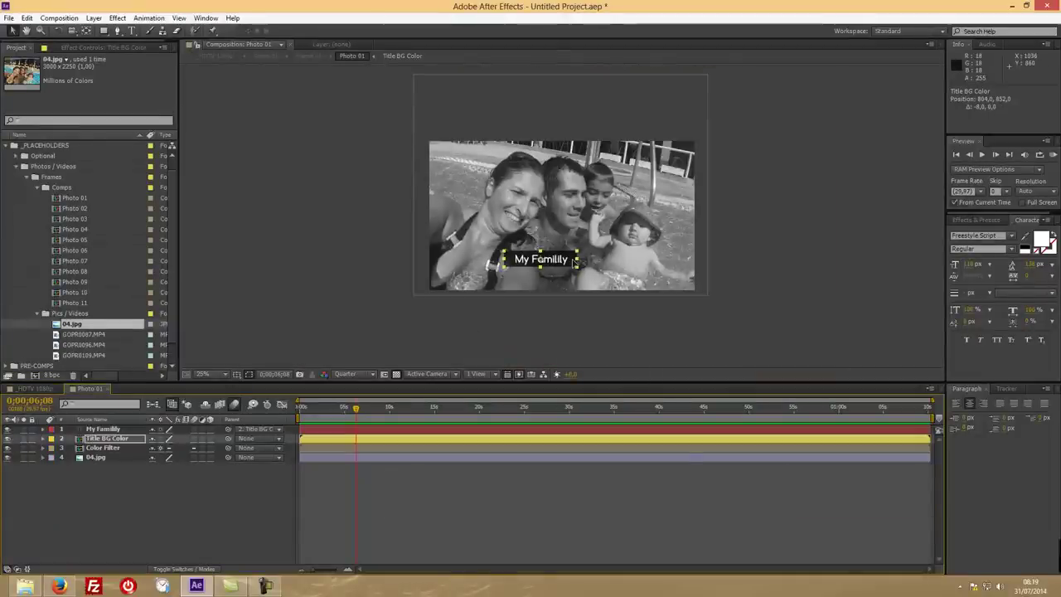
pyautogui.click(41, 389)
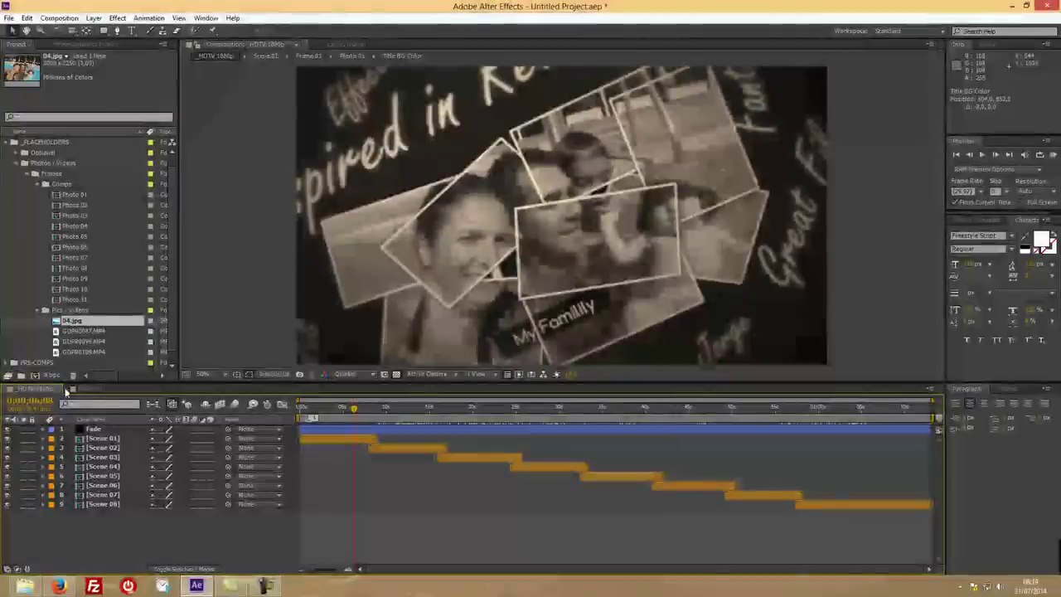
pyautogui.click(89, 389)
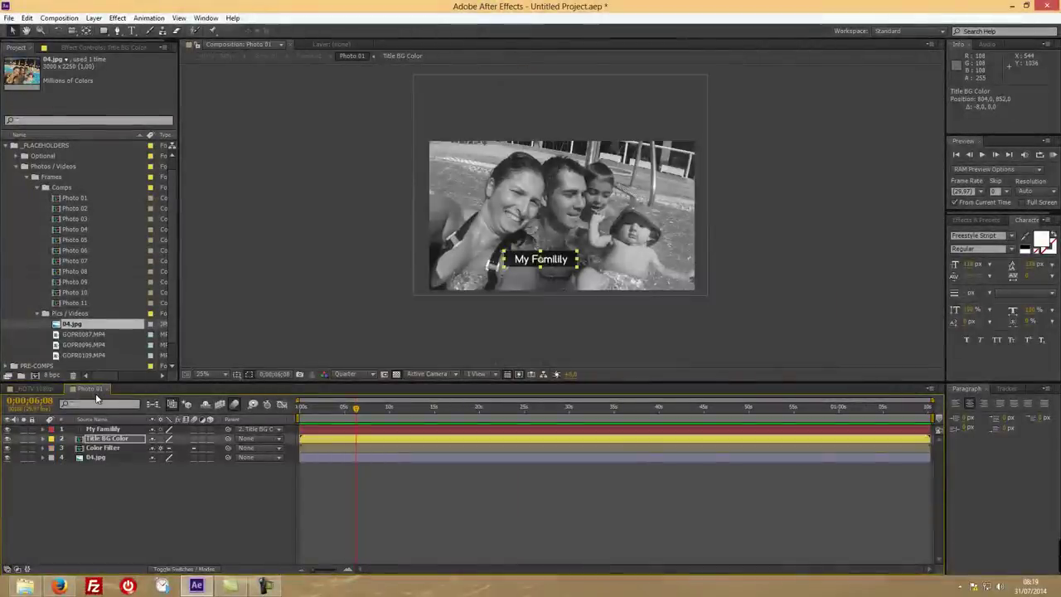
pyautogui.press('Left')
pyautogui.press('Left')
pyautogui.press('Left')
pyautogui.press('Left')
pyautogui.press('Left')
pyautogui.press('Left')
pyautogui.press('Left')
pyautogui.press('Left')
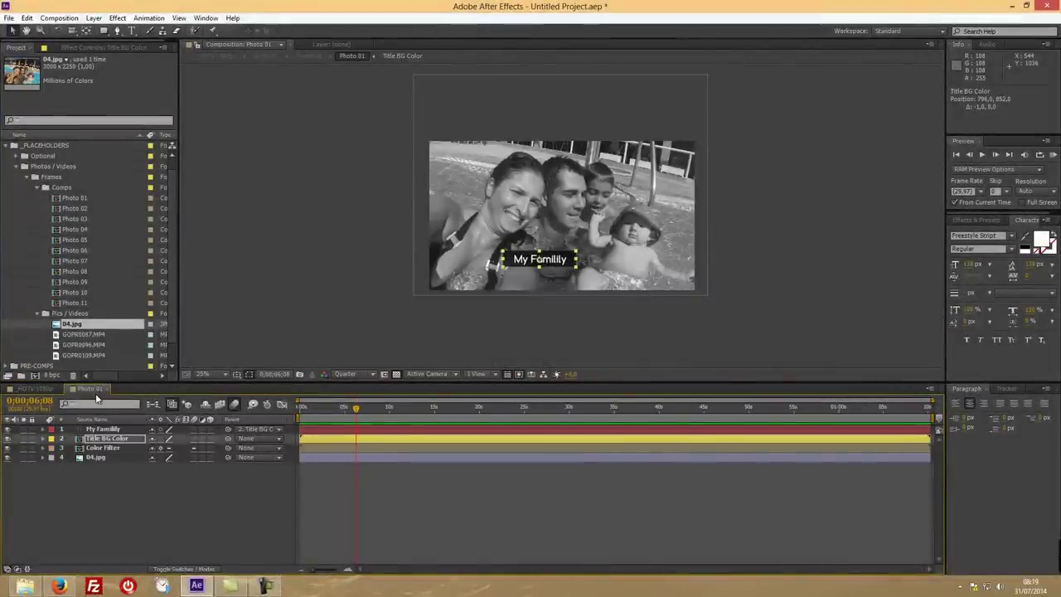
pyautogui.click(38, 388)
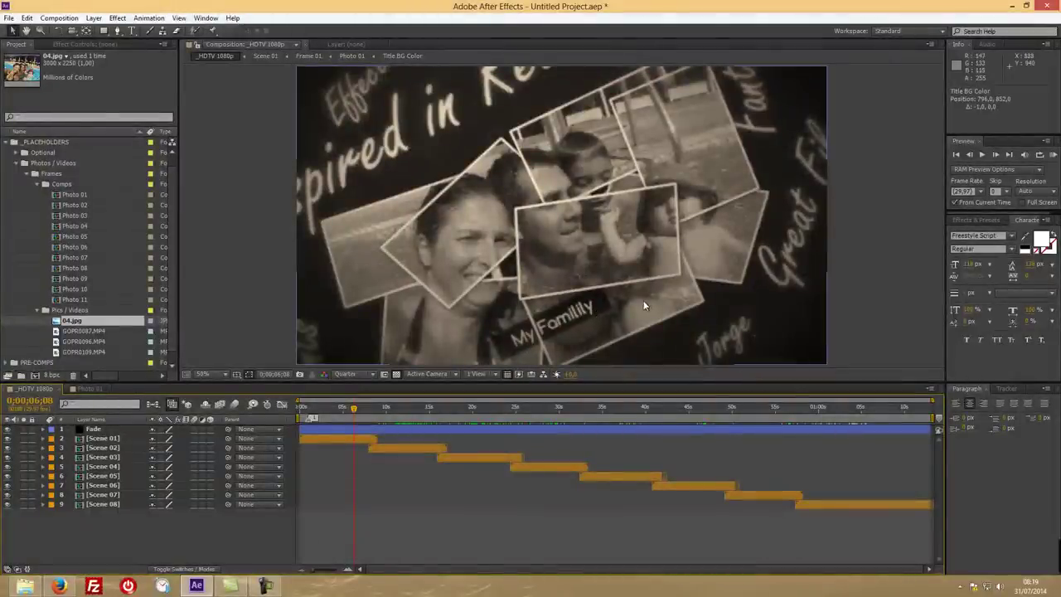
# - Unparent the My Familly text, slightly resize its background box, then re-link the text to it
pyautogui.doubleClick(543, 314)
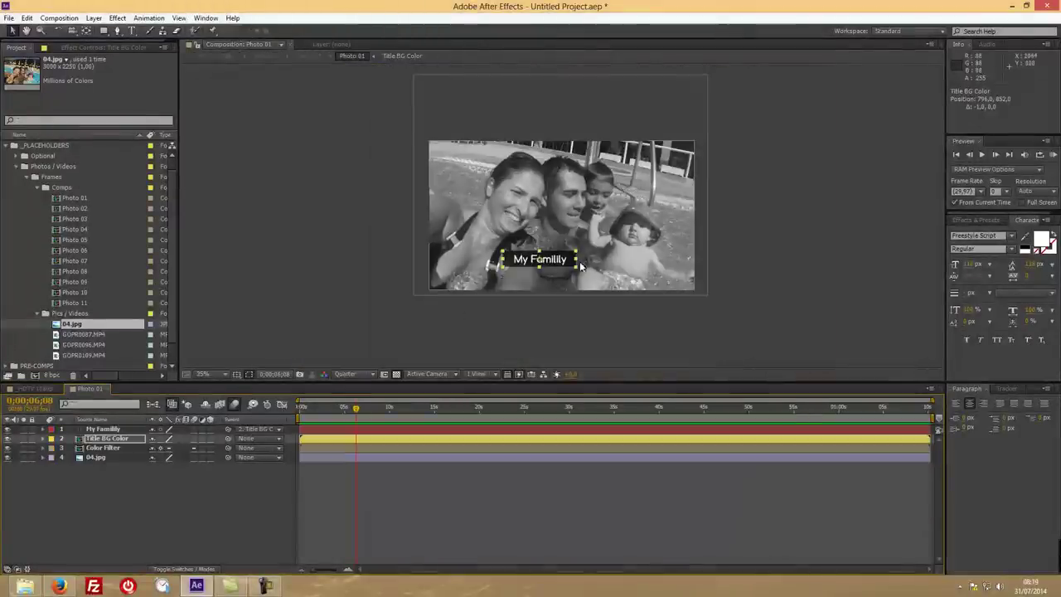
pyautogui.click(112, 440)
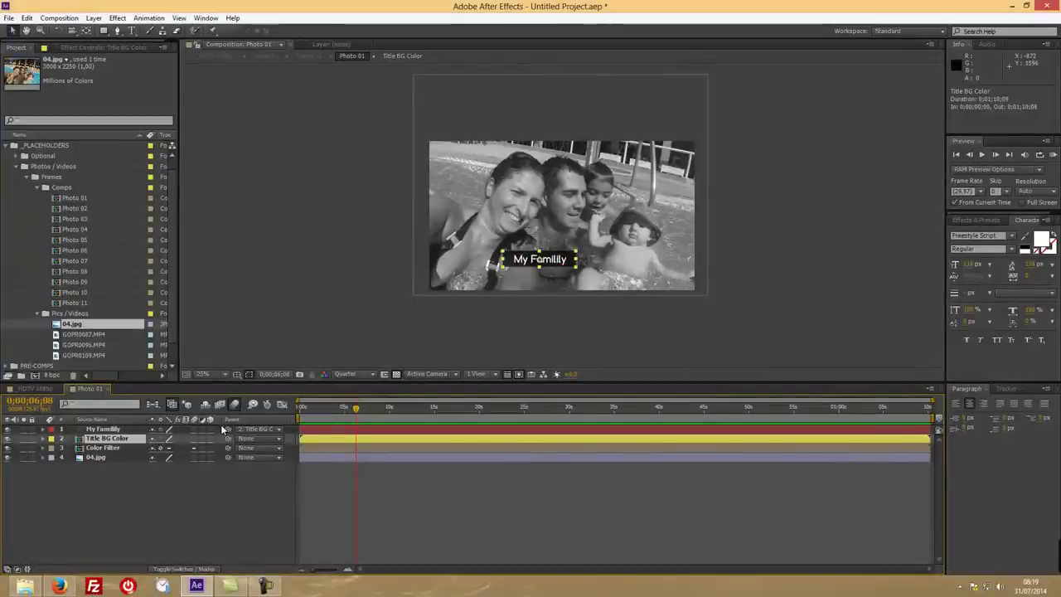
pyautogui.click(263, 429)
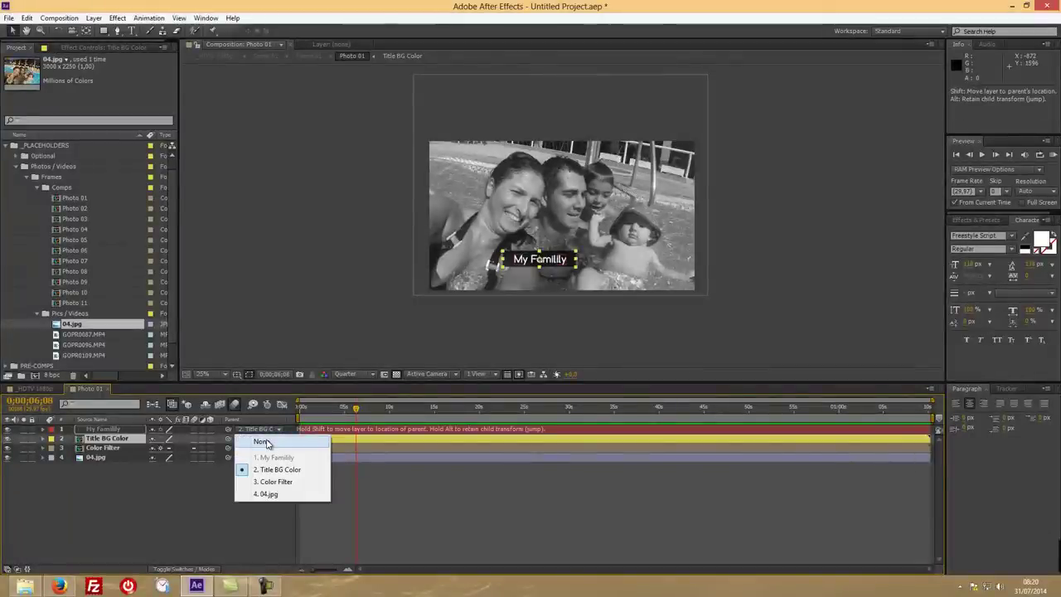
pyautogui.click(262, 442)
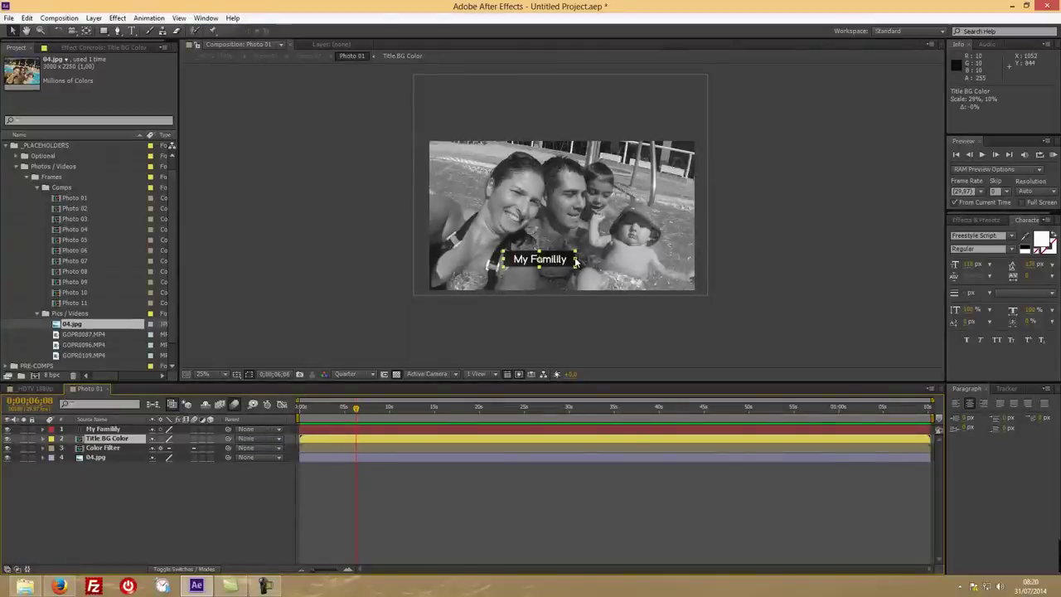
pyautogui.moveTo(571, 261); pyautogui.dragTo(570, 261)
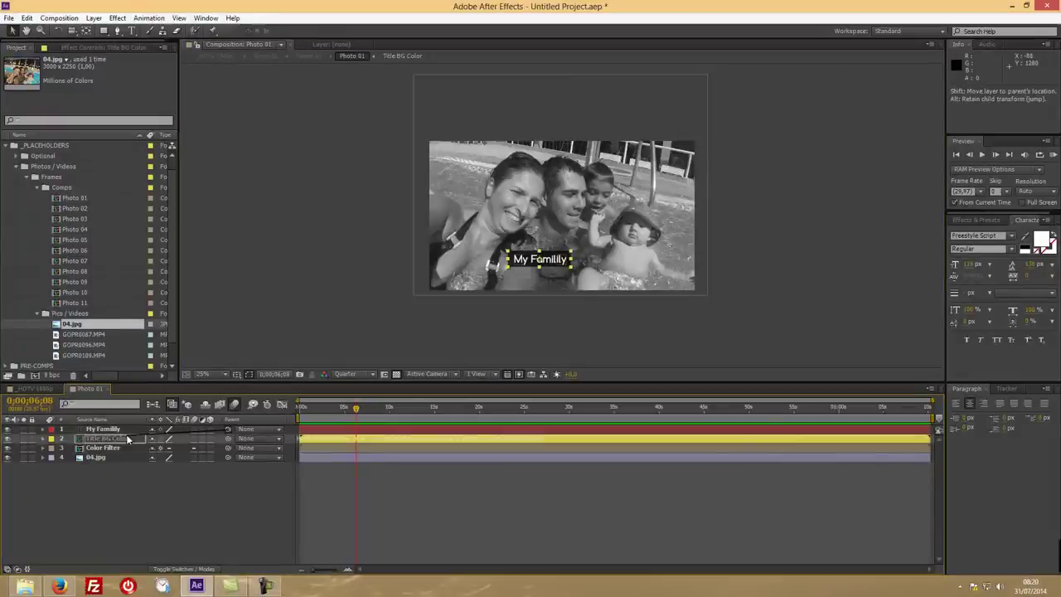
pyautogui.moveTo(228, 429); pyautogui.dragTo(105, 444)
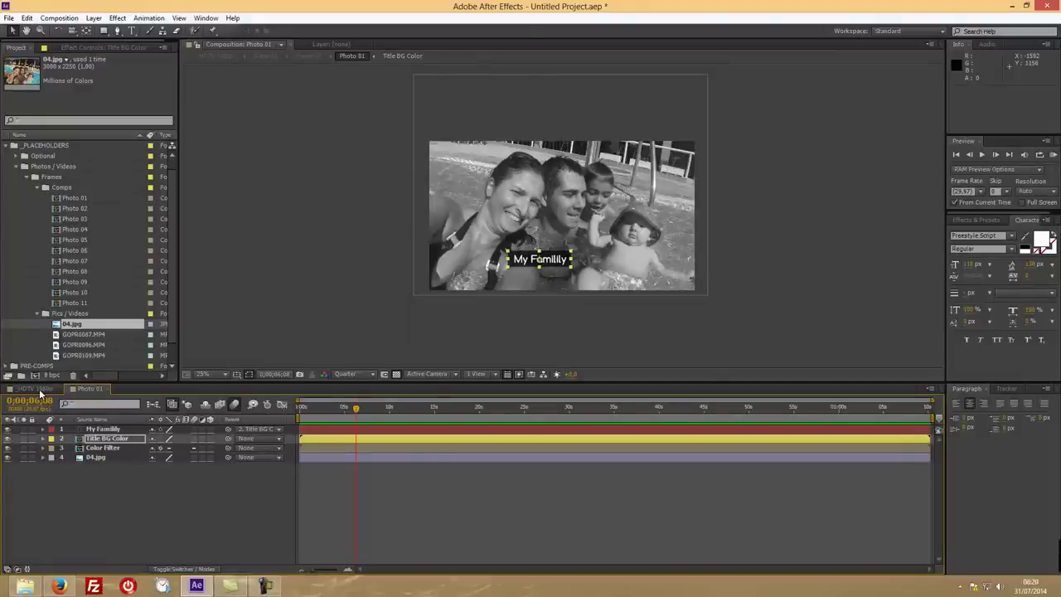
pyautogui.click(38, 390)
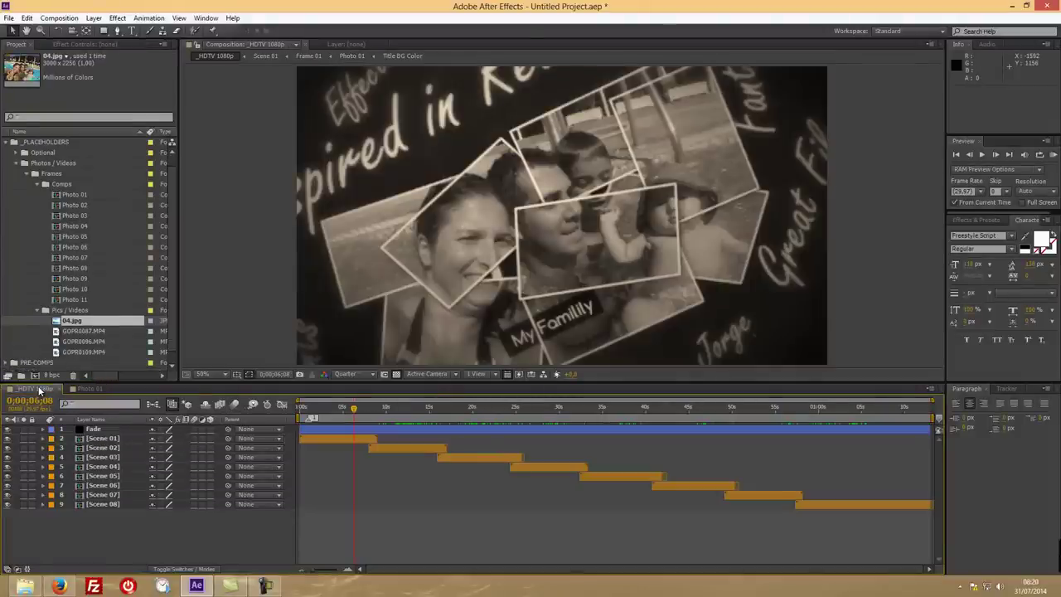
pyautogui.click(90, 389)
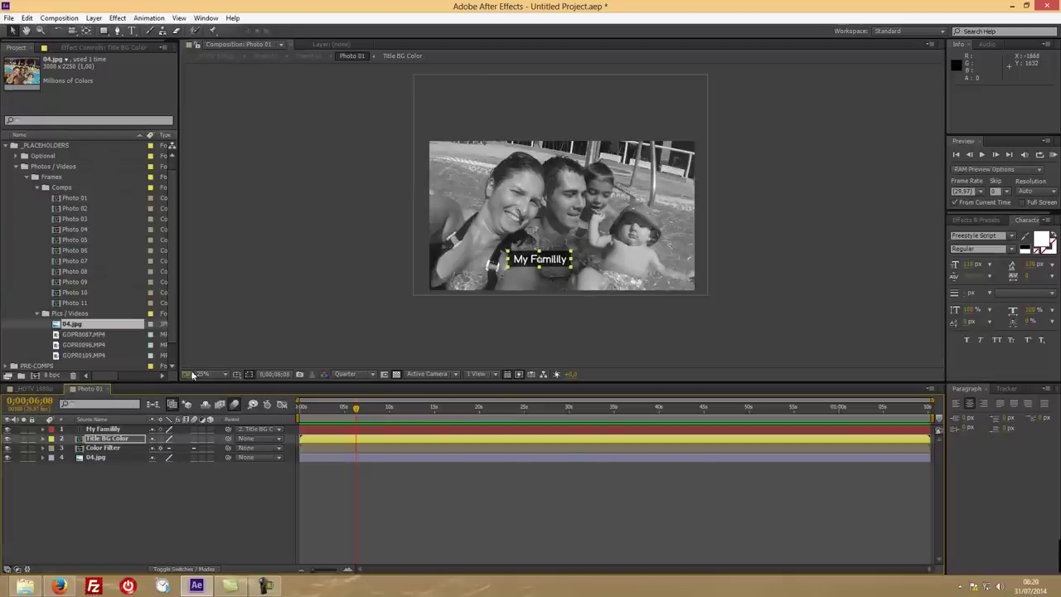
# - Close Photo 01, scrub to the PLACEHOLDER scene near 0;00;12;12, and open Photo 02
pyautogui.click(108, 389)
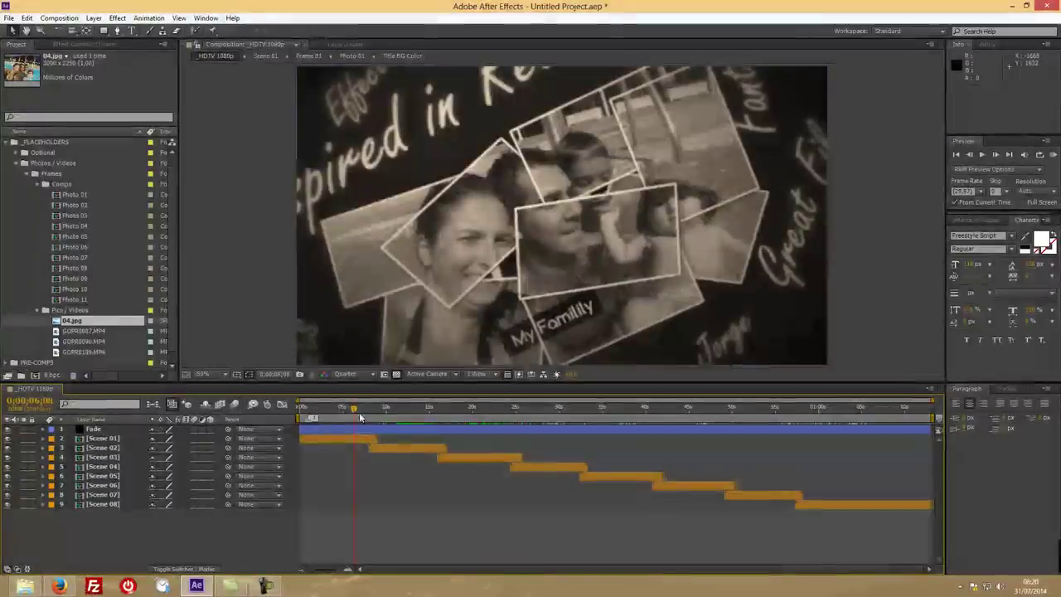
pyautogui.moveTo(356, 408)
pyautogui.mouseDown()
pyautogui.moveTo(307, 408)
pyautogui.moveTo(363, 405)
pyautogui.mouseUp()
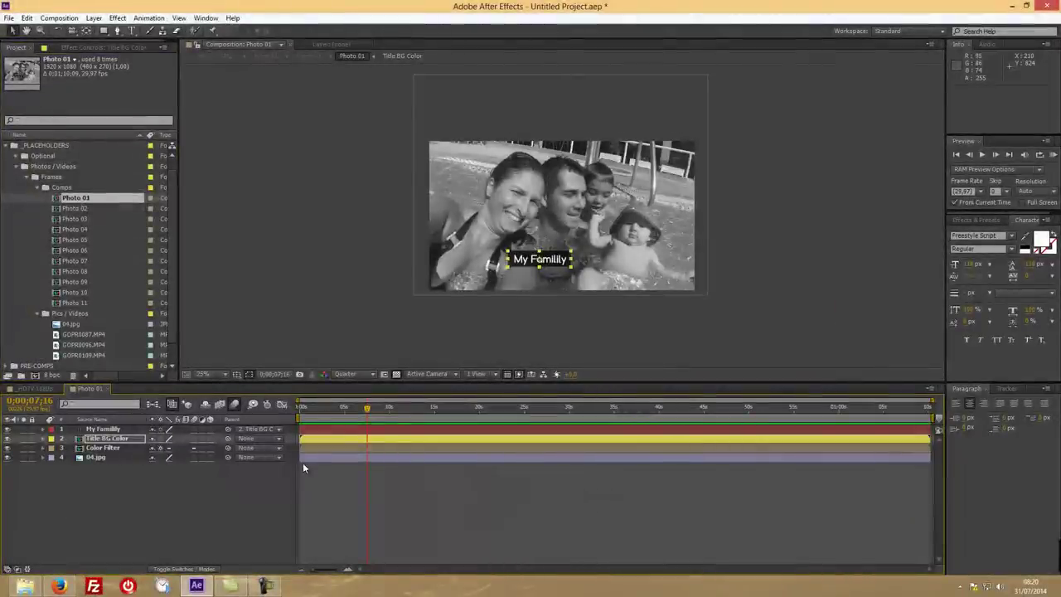
pyautogui.moveTo(326, 410); pyautogui.dragTo(342, 410)
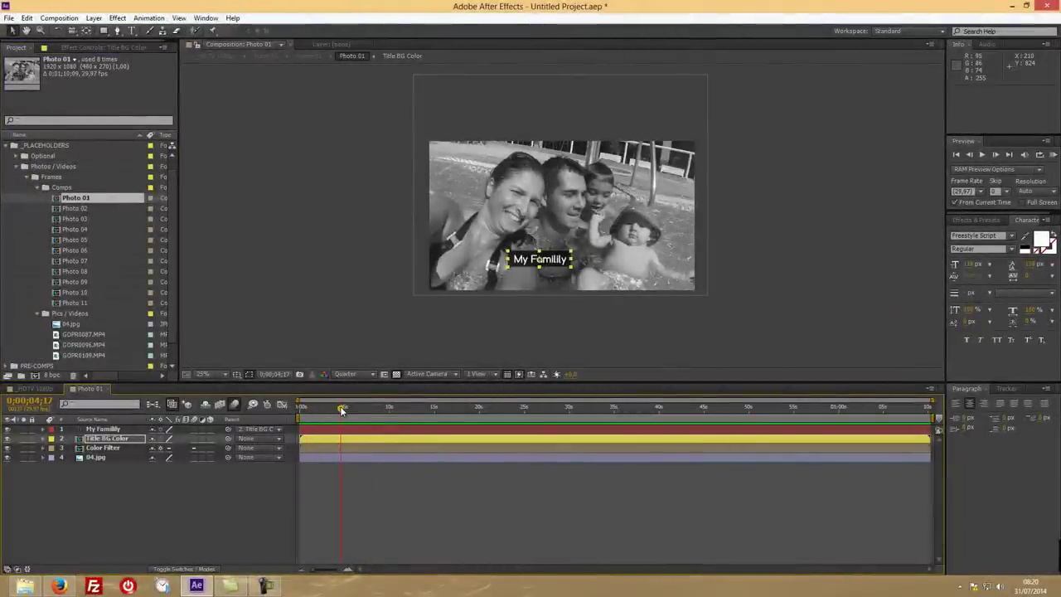
pyautogui.click(108, 390)
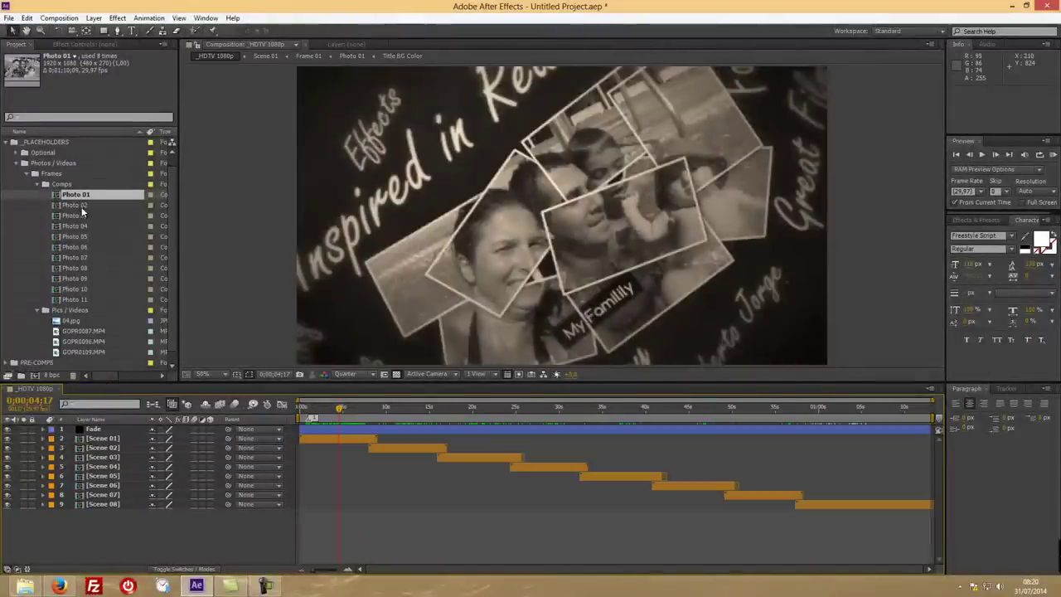
pyautogui.moveTo(415, 407); pyautogui.dragTo(406, 409)
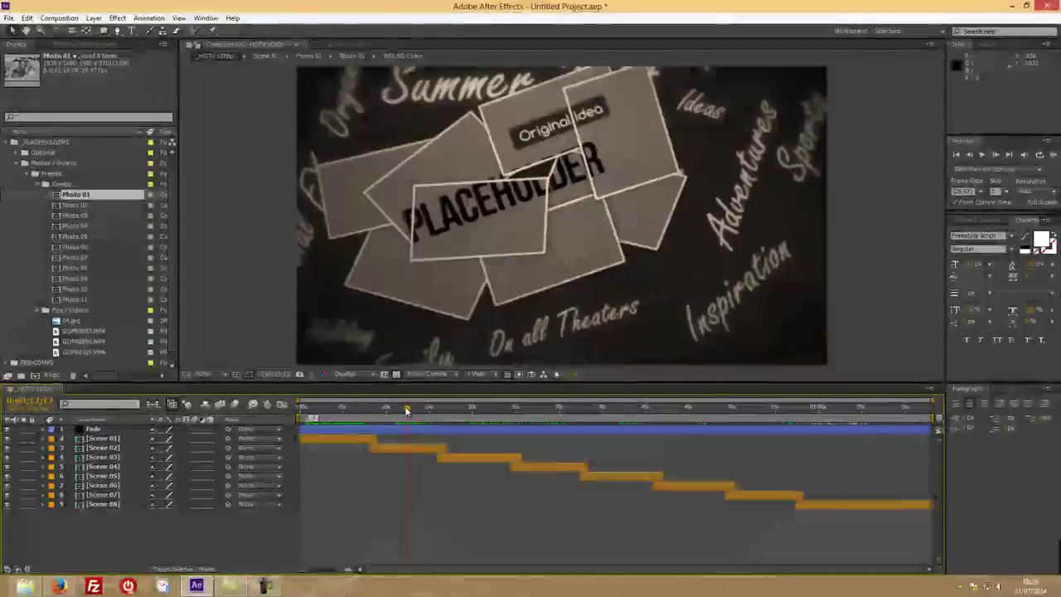
pyautogui.doubleClick(76, 207)
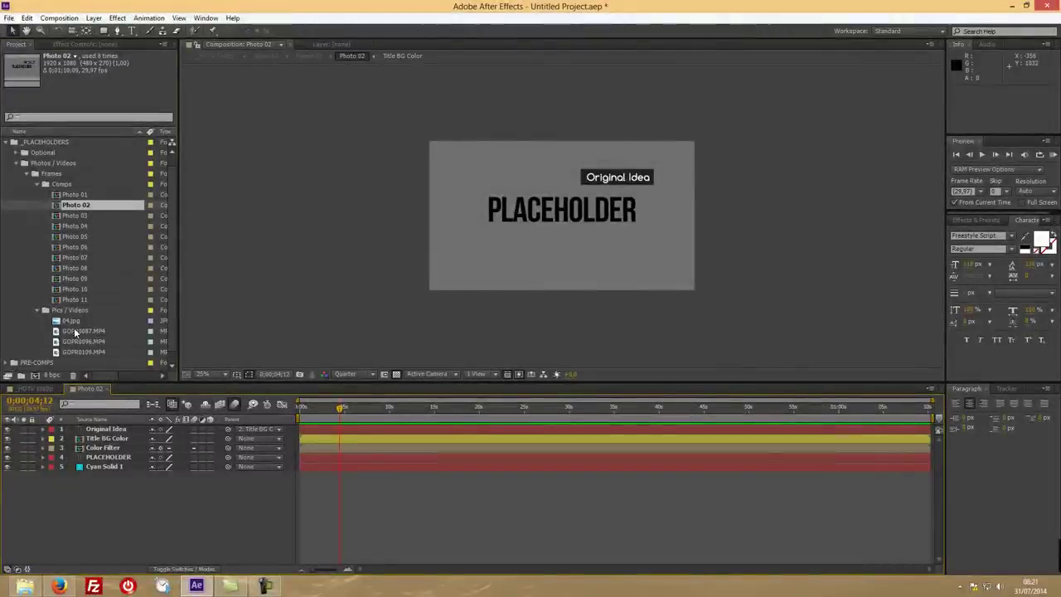
# - Place GOPR0087.MP4 above PLACEHOLDER in Photo 02 and check it in the HDTV 1080p collage
pyautogui.moveTo(75, 331); pyautogui.dragTo(100, 454)
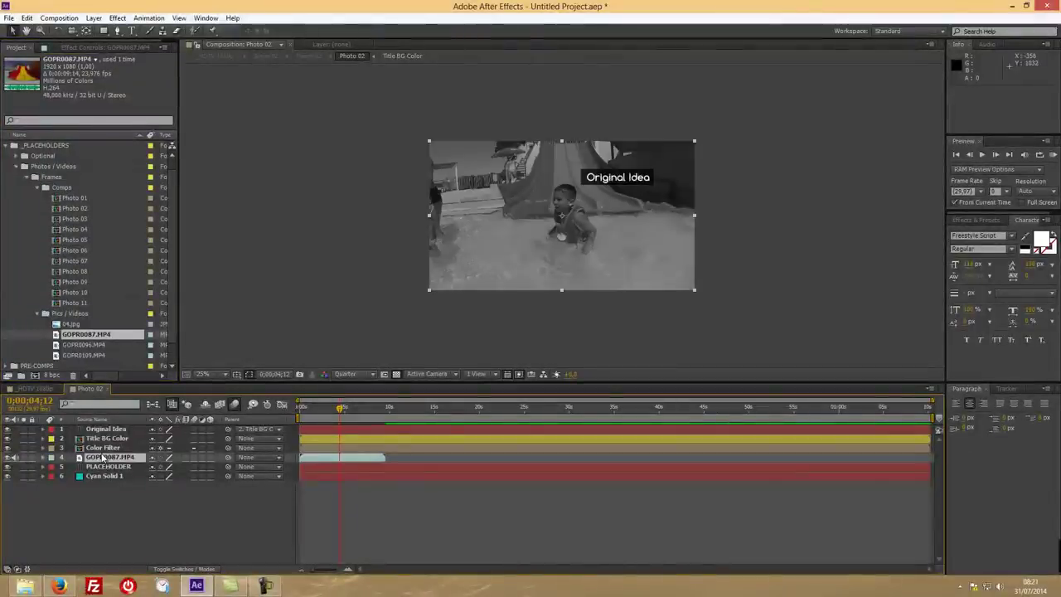
pyautogui.click(33, 388)
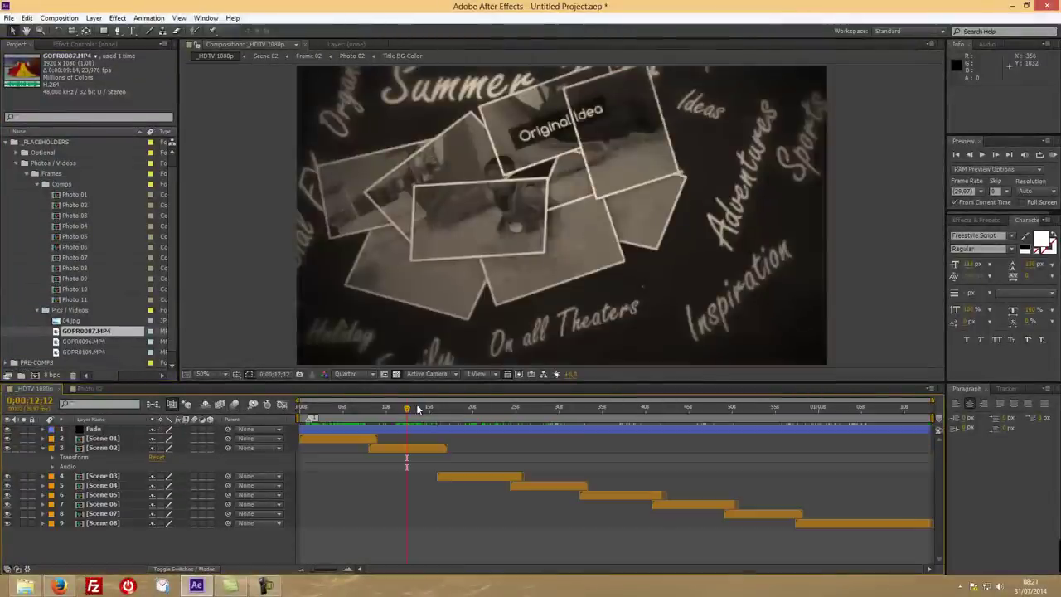
pyautogui.moveTo(408, 412)
pyautogui.mouseDown()
pyautogui.moveTo(385, 412)
pyautogui.moveTo(405, 413)
pyautogui.mouseUp()
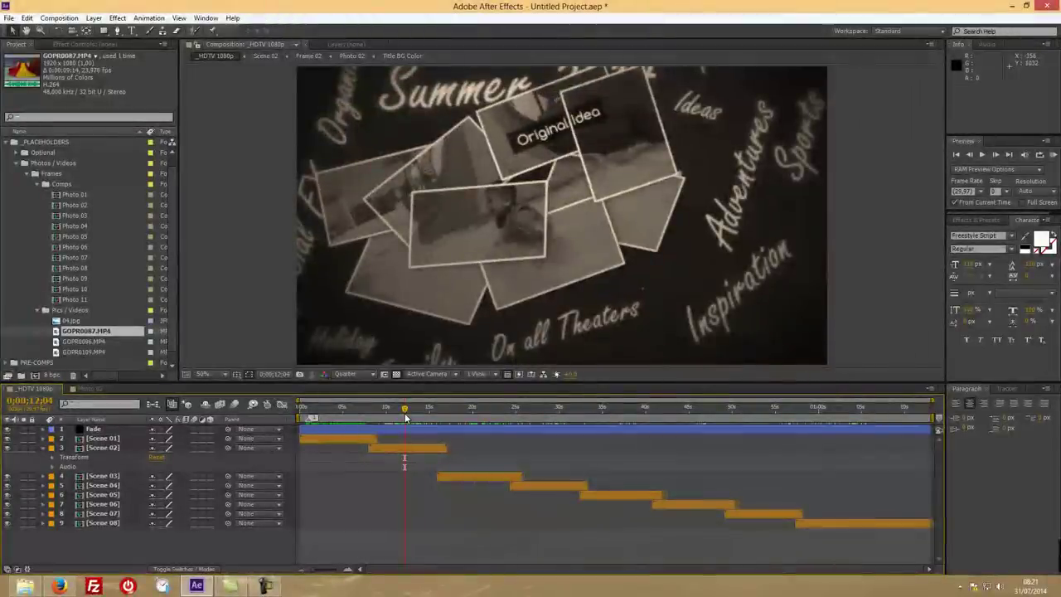
# - Slide the GOPR0087 layer slightly later in Photo 02 and play a slideshow preview
pyautogui.click(97, 389)
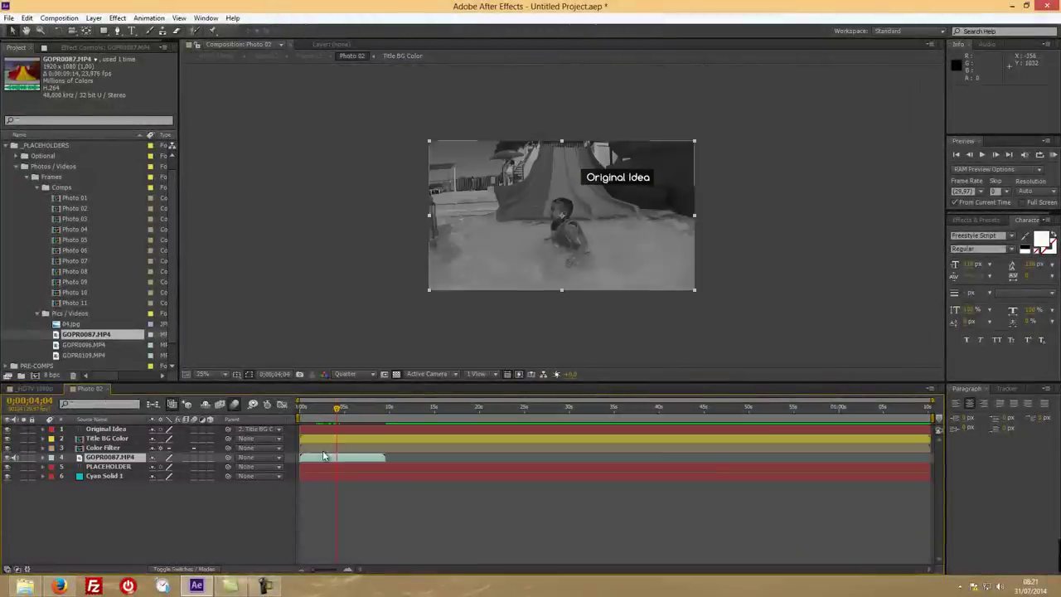
pyautogui.moveTo(312, 460); pyautogui.dragTo(320, 461)
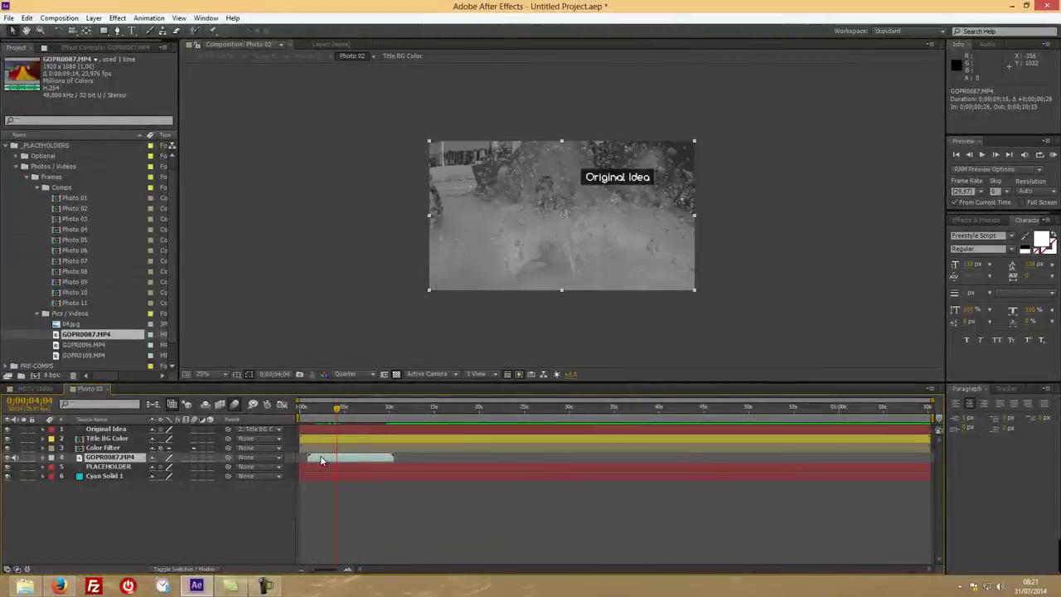
pyautogui.click(42, 389)
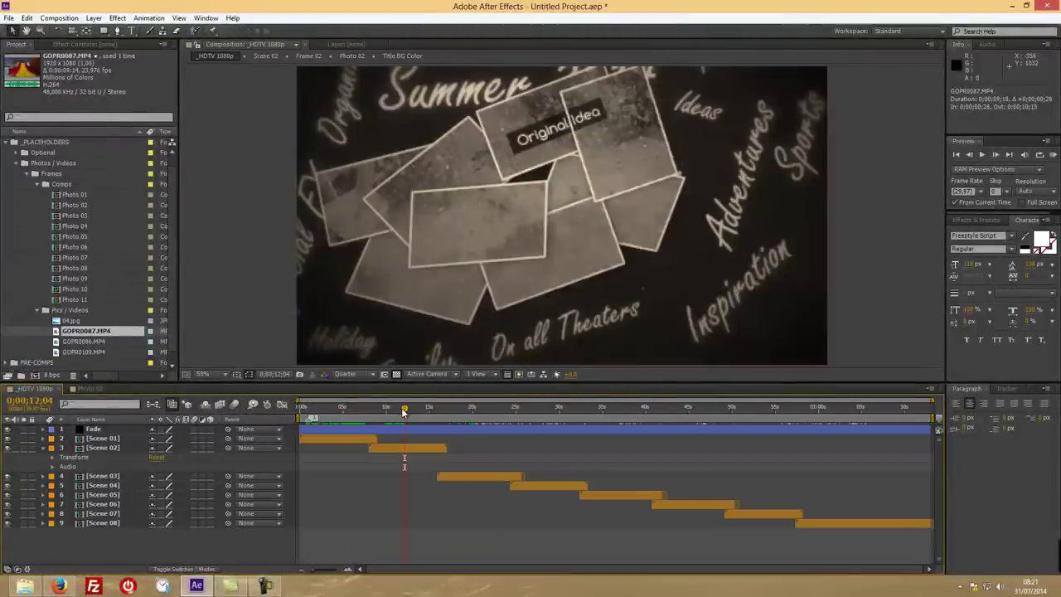
pyautogui.moveTo(402, 411); pyautogui.dragTo(393, 411)
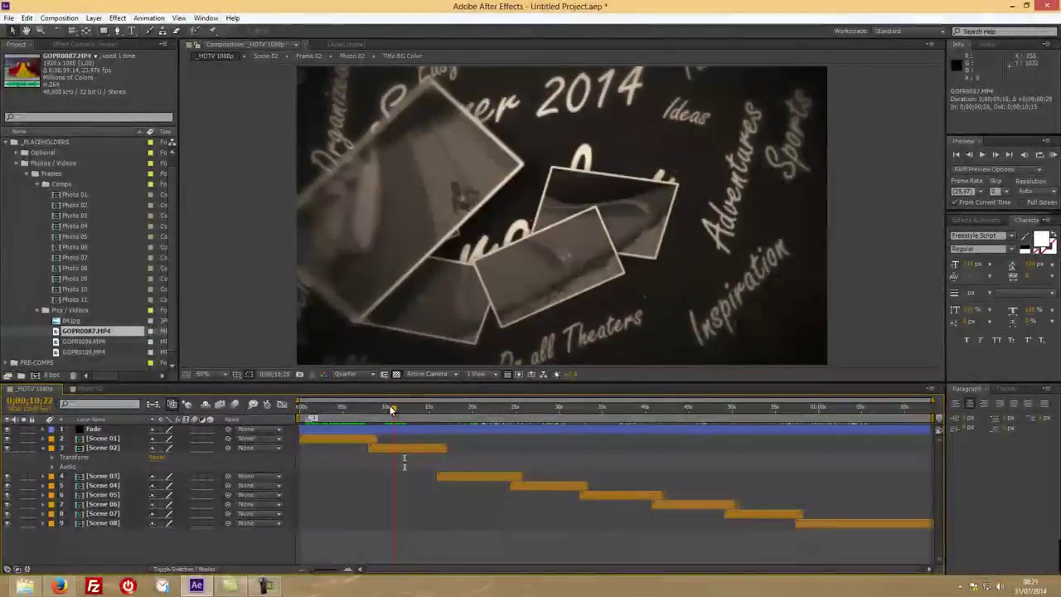
pyautogui.moveTo(393, 409); pyautogui.dragTo(438, 410)
pyautogui.press('space')
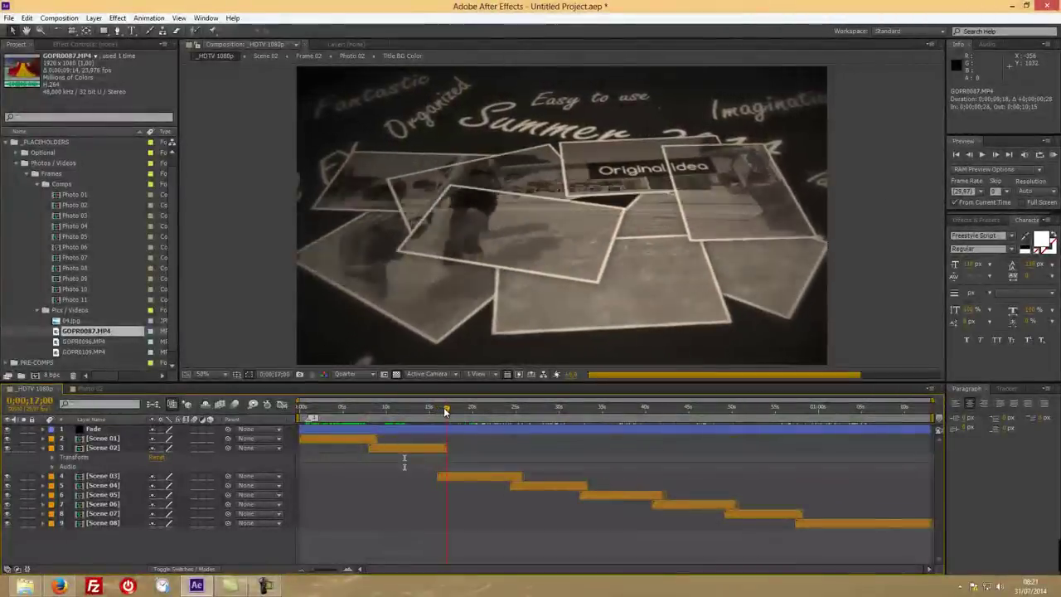
# - Shift the GOPR0087 clip later again and watch the Summer 2014 Trailer cards fly in
pyautogui.click(89, 388)
pyautogui.moveTo(315, 459); pyautogui.dragTo(326, 460)
pyautogui.click(33, 388)
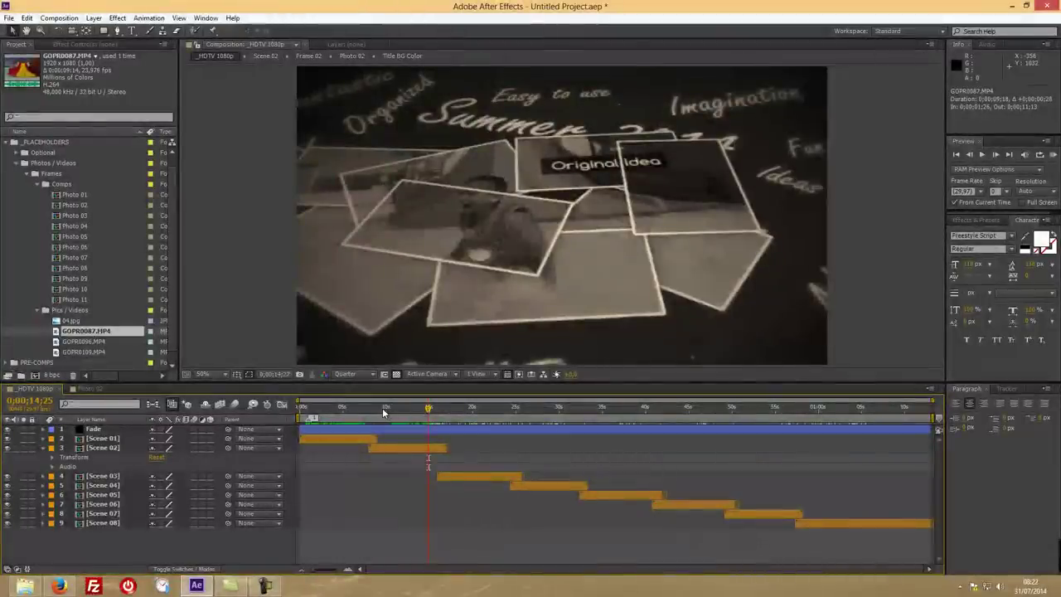
pyautogui.click(382, 408)
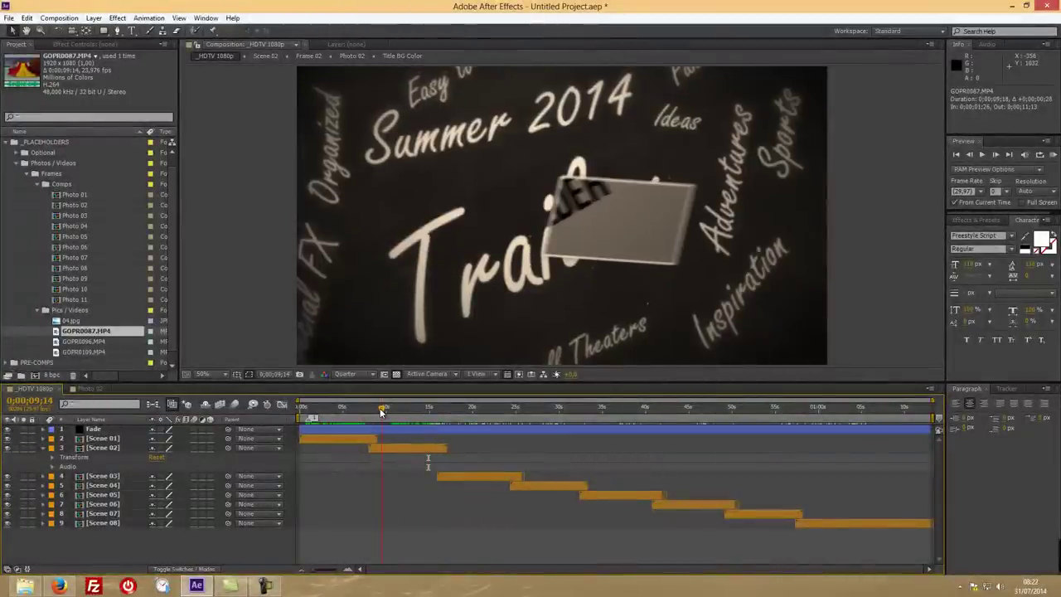
pyautogui.moveTo(382, 410); pyautogui.dragTo(386, 410)
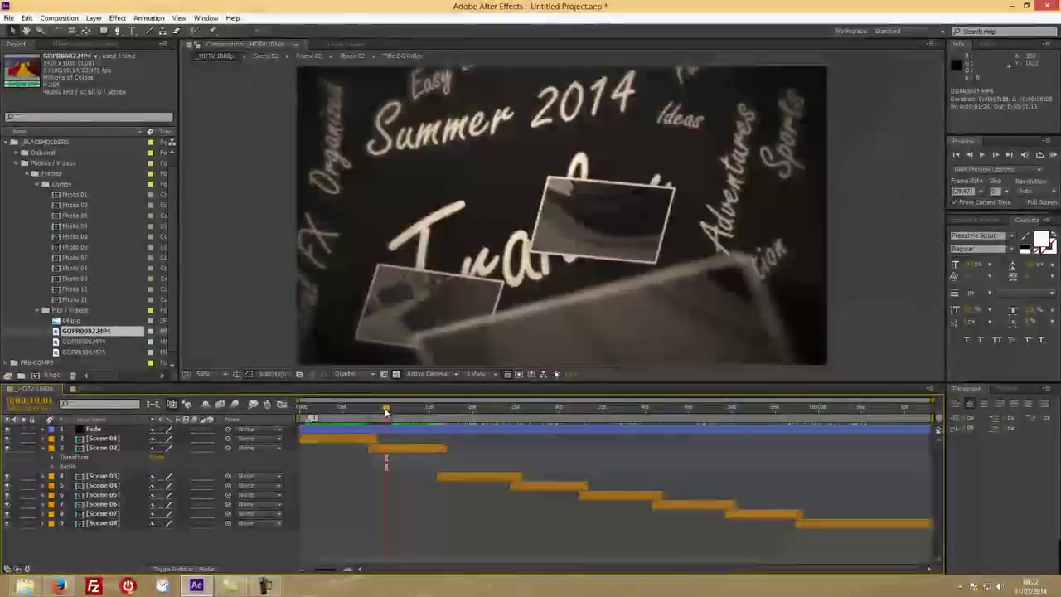
# - Nudge the clip slightly earlier and recheck the photo frames animating in the slideshow
pyautogui.click(91, 388)
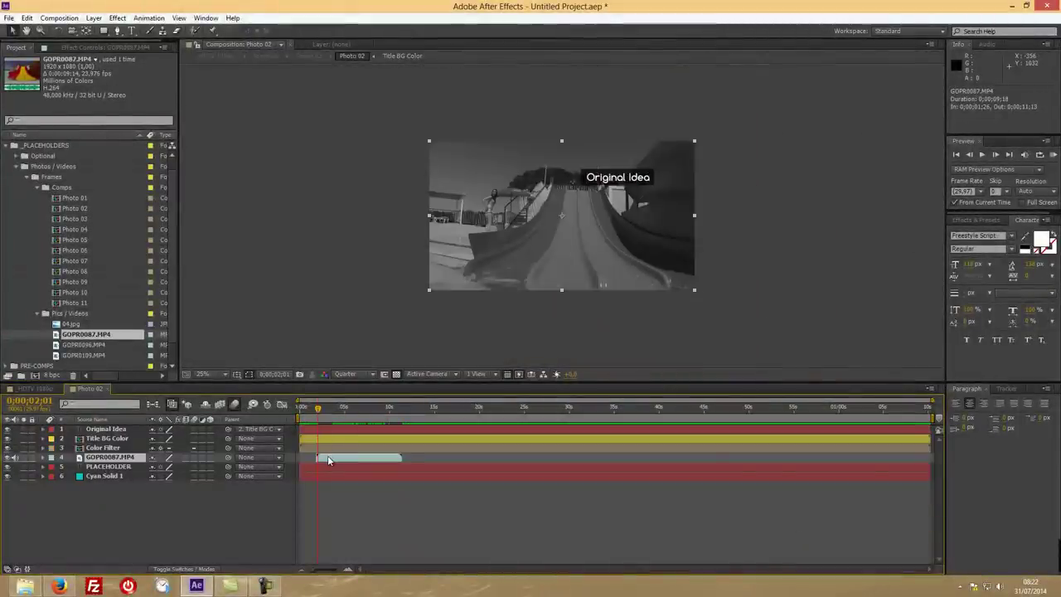
pyautogui.moveTo(328, 457); pyautogui.dragTo(327, 457)
pyautogui.click(52, 389)
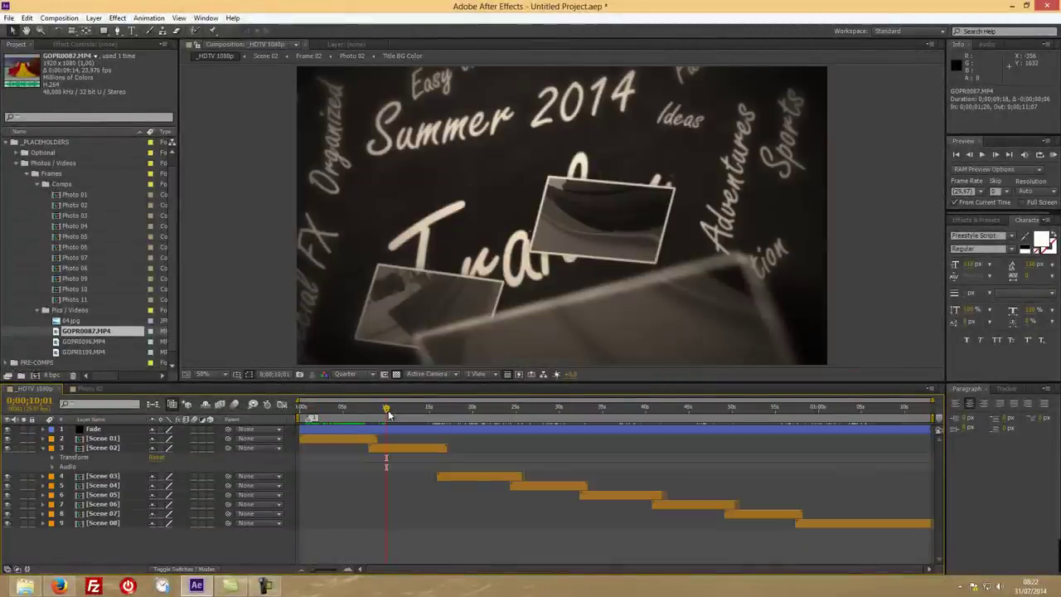
pyautogui.moveTo(386, 409); pyautogui.dragTo(378, 409)
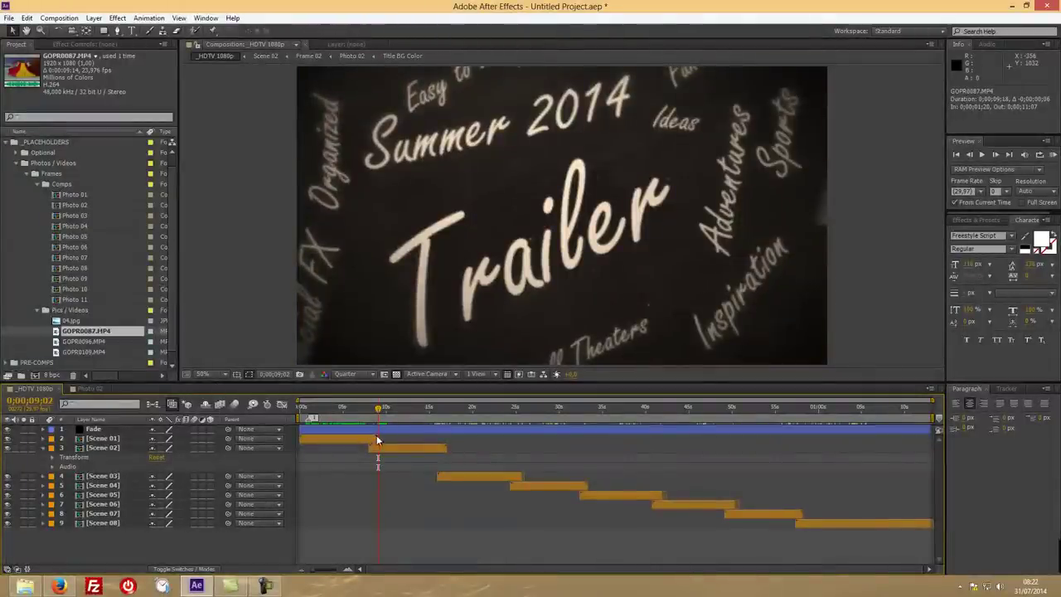
pyautogui.click(89, 389)
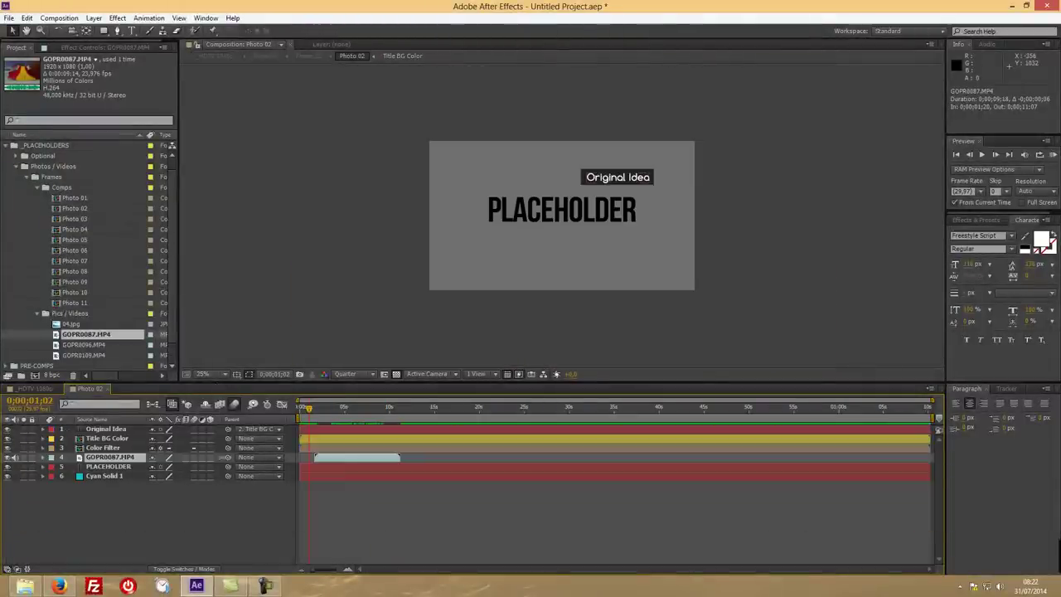
pyautogui.click(321, 460)
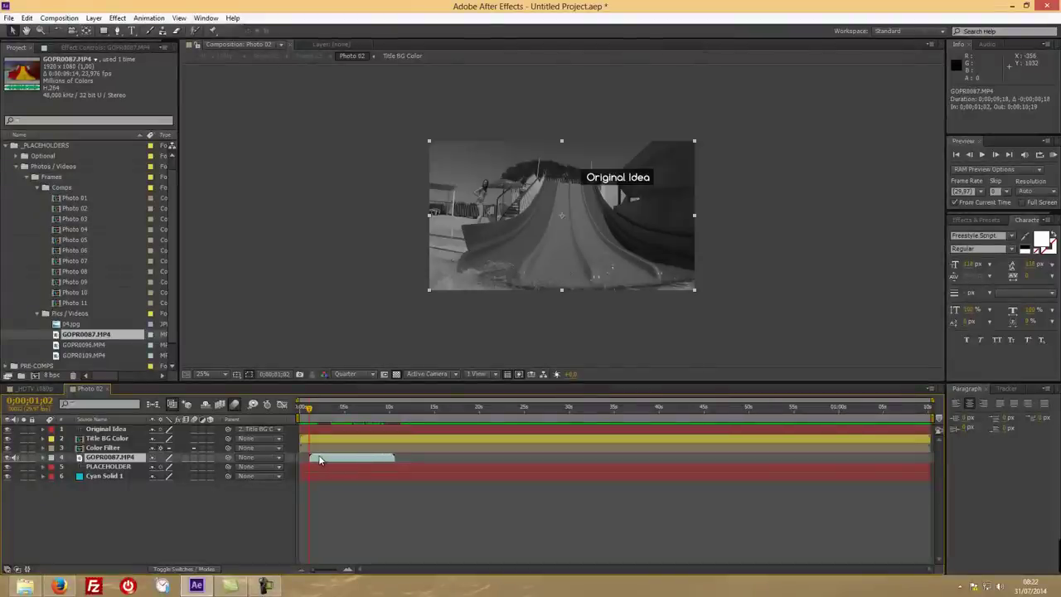
pyautogui.click(45, 389)
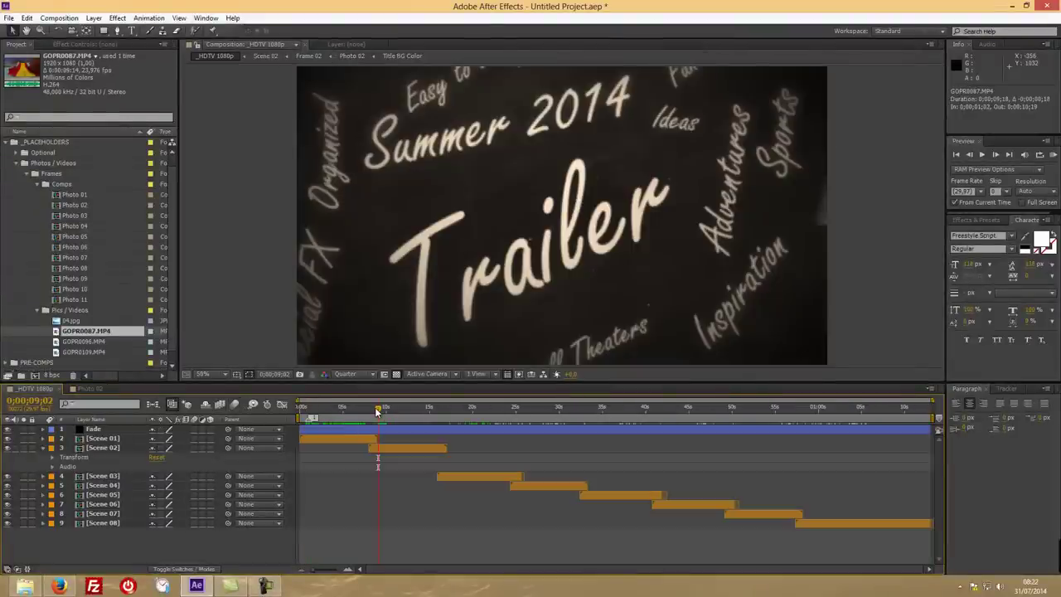
pyautogui.moveTo(378, 410); pyautogui.dragTo(429, 416)
# - Collapse Scene 02's properties in the HDTV 1080p timeline, comparing it with the Photo 02 comp
pyautogui.click(91, 389)
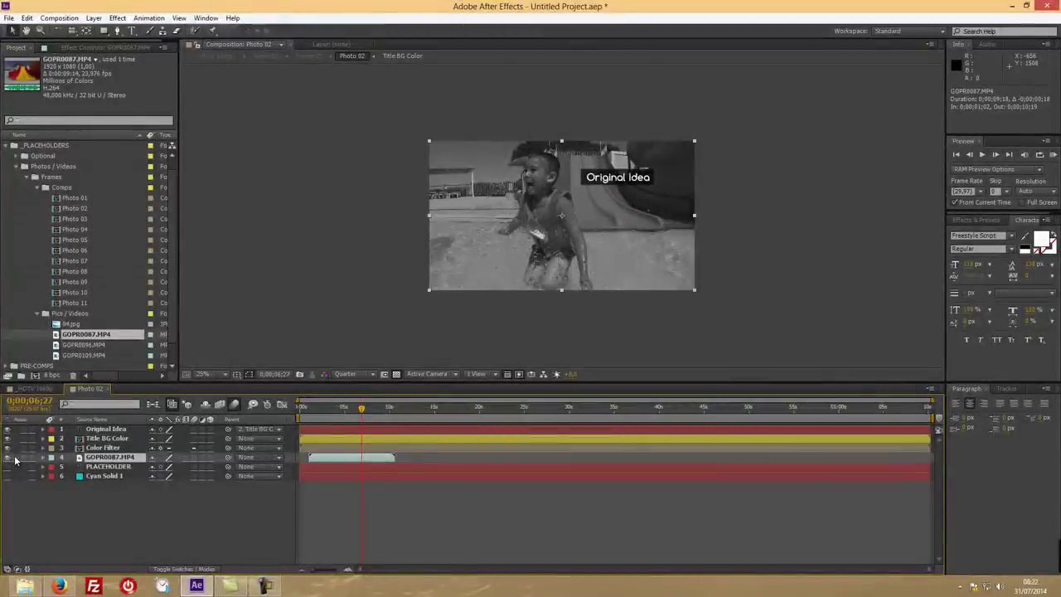
pyautogui.click(33, 388)
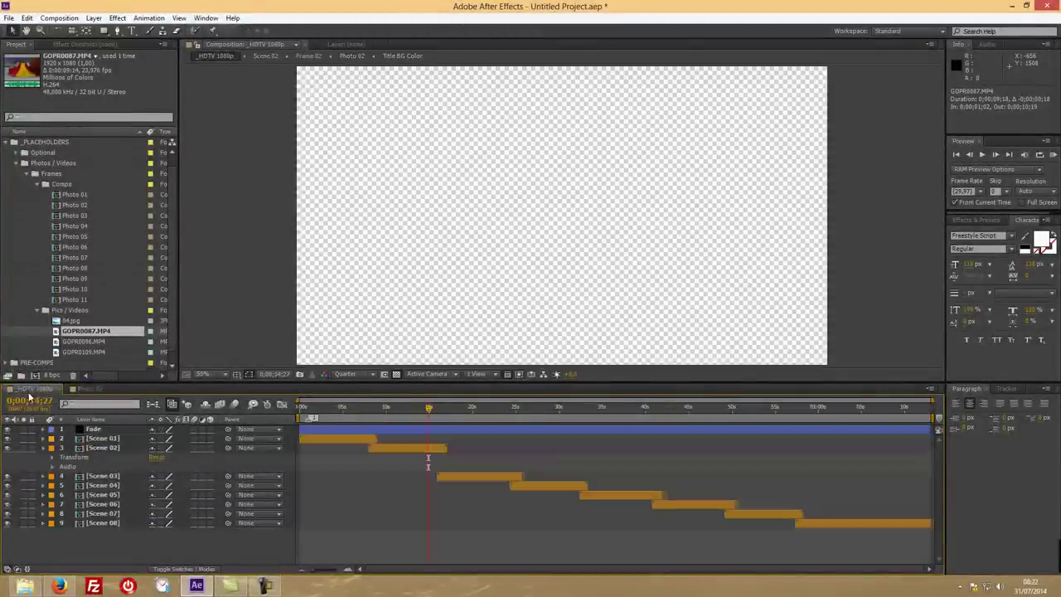
pyautogui.click(46, 448)
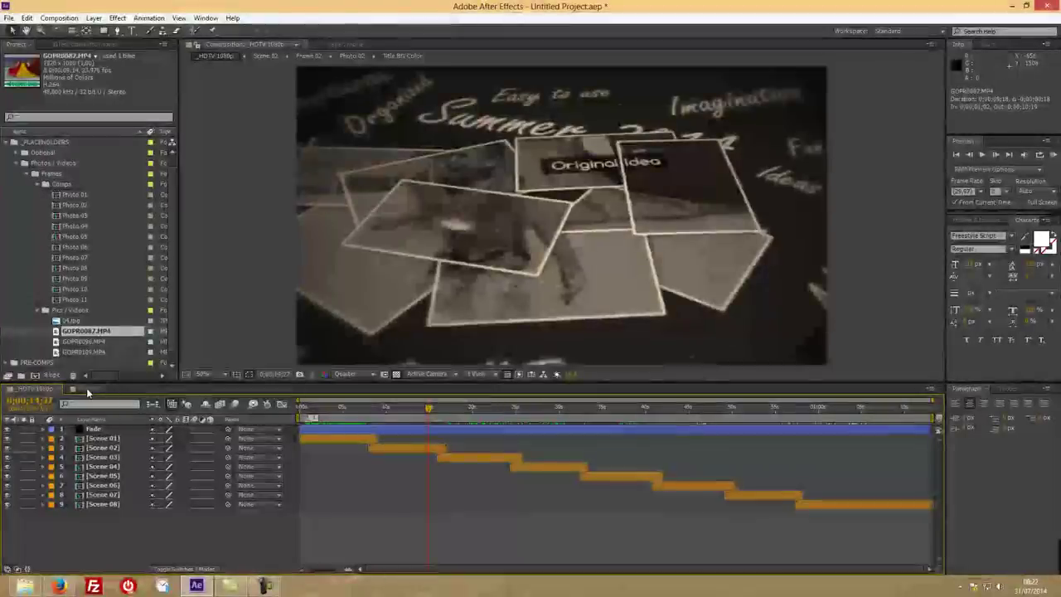
pyautogui.click(88, 389)
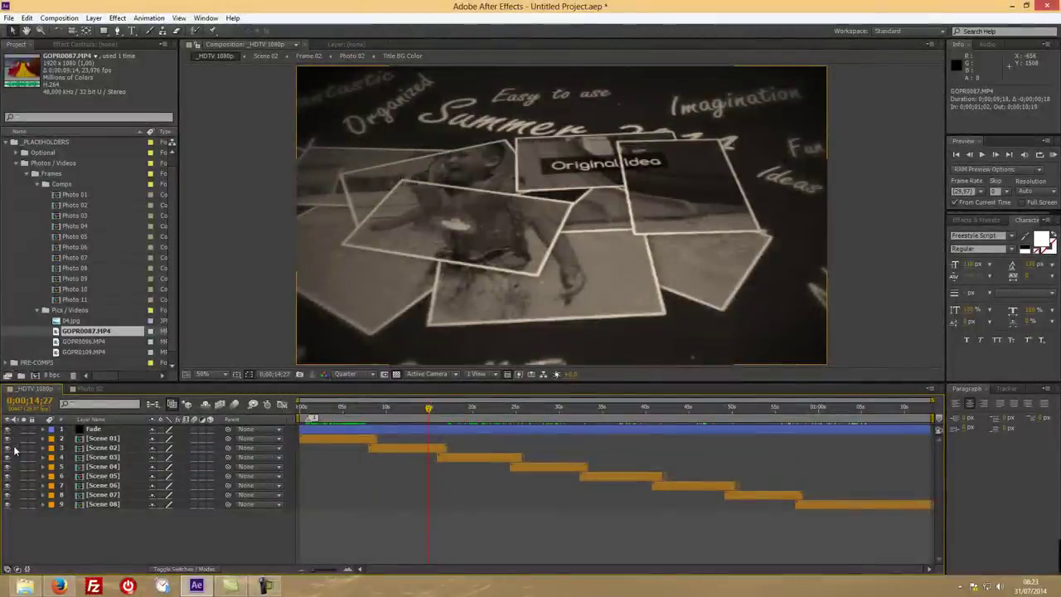
pyautogui.click(87, 389)
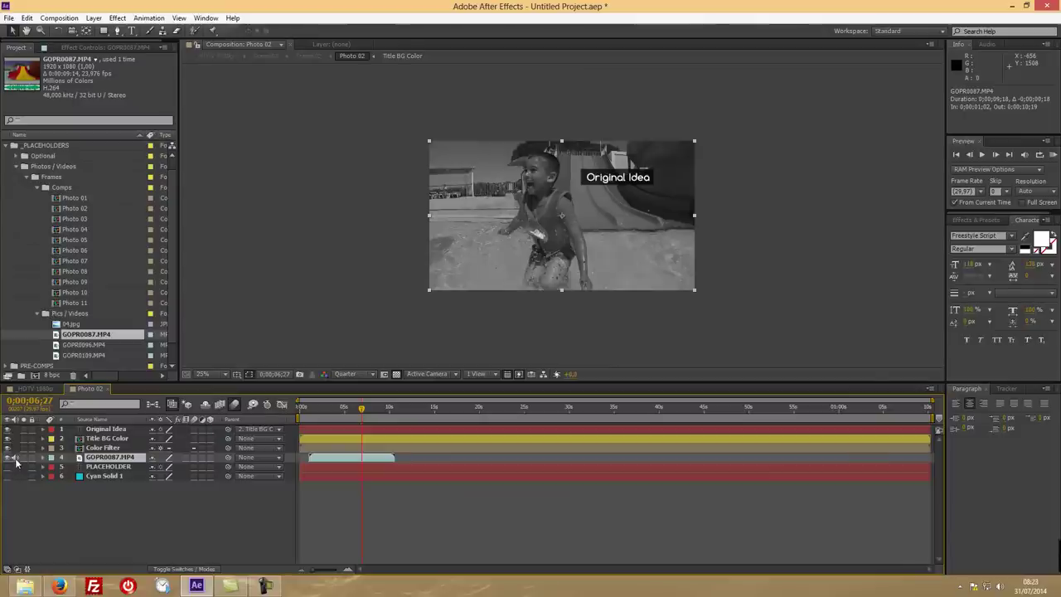
pyautogui.click(31, 389)
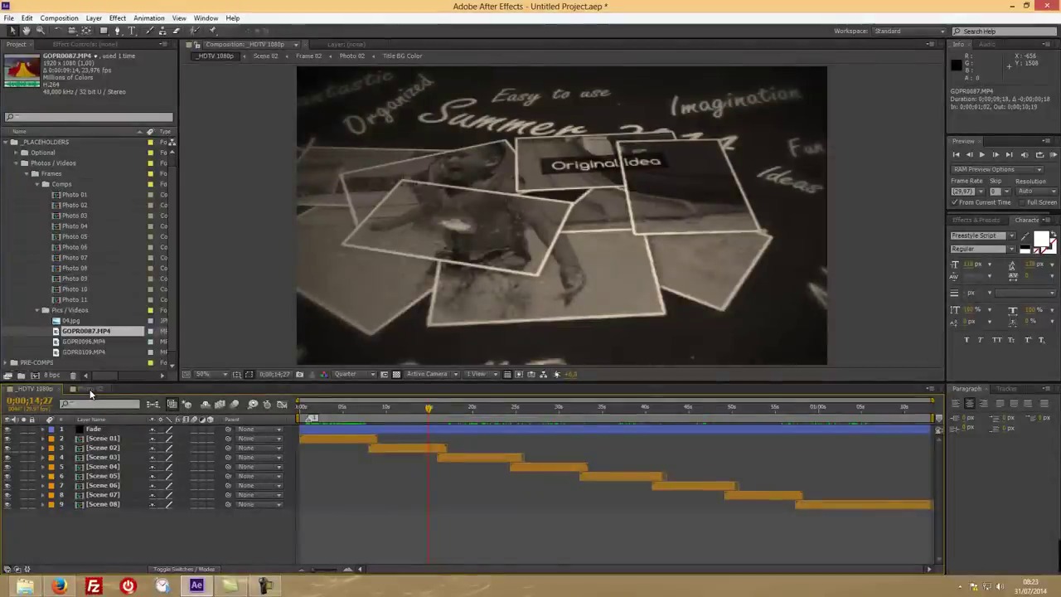
# - Select the Original Idea layer in Photo 02, close that comp, and scrub the HDTV 1080p preview
pyautogui.click(90, 389)
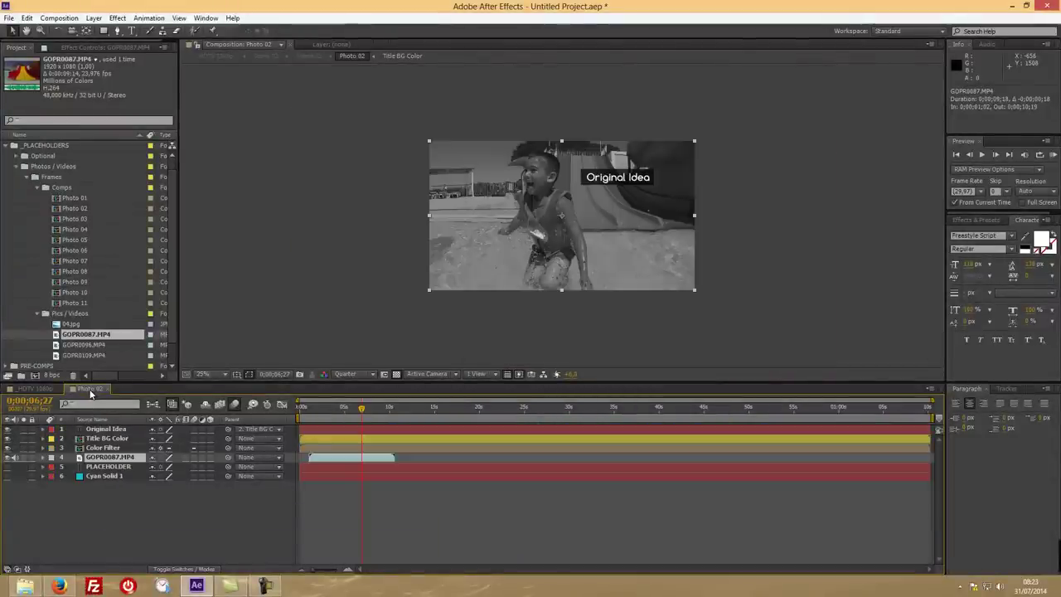
pyautogui.click(100, 429)
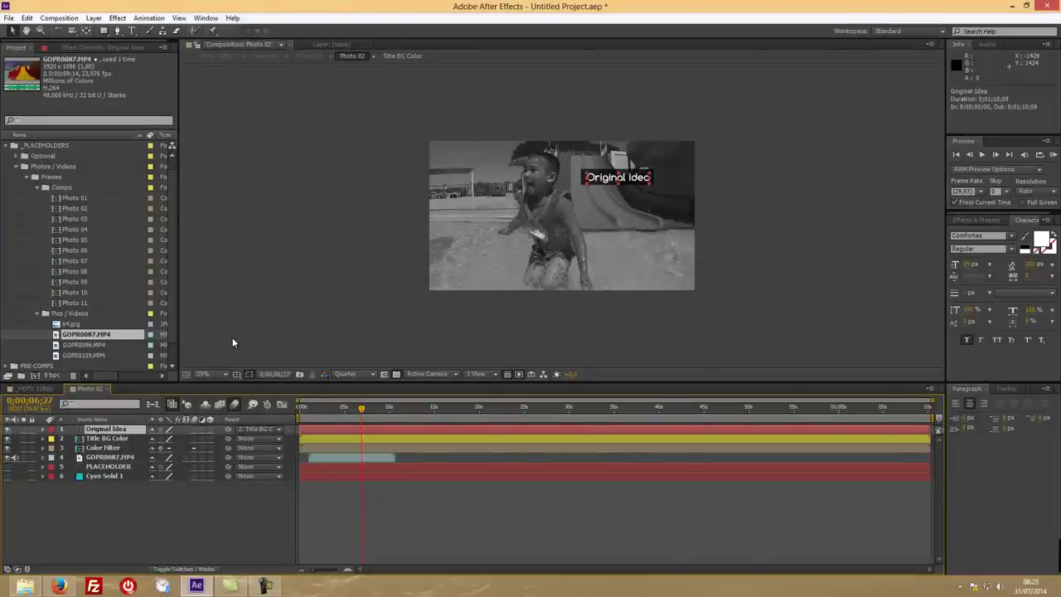
pyautogui.click(107, 389)
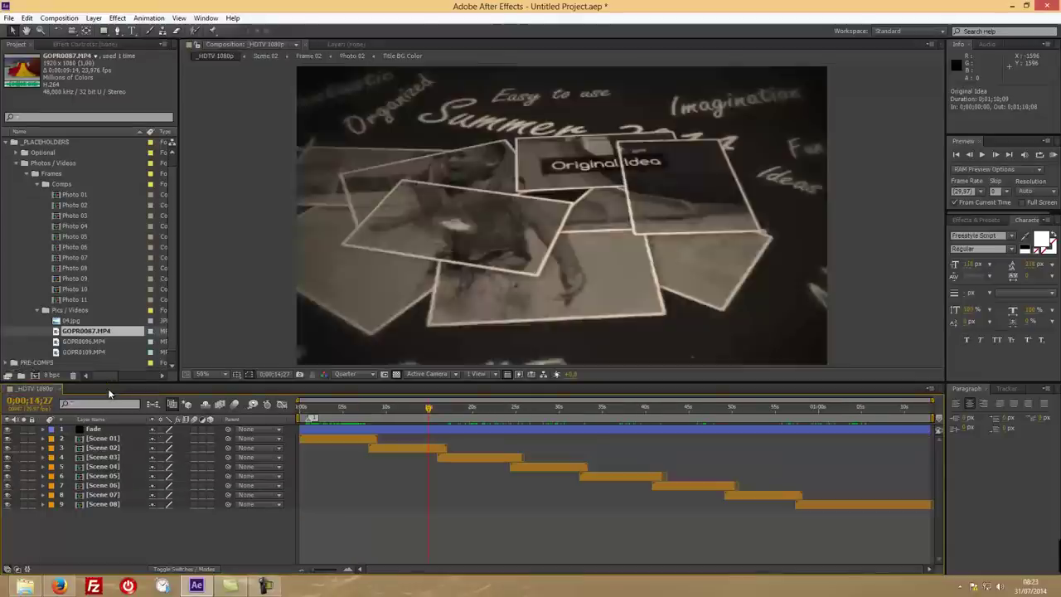
pyautogui.moveTo(429, 410); pyautogui.dragTo(403, 403)
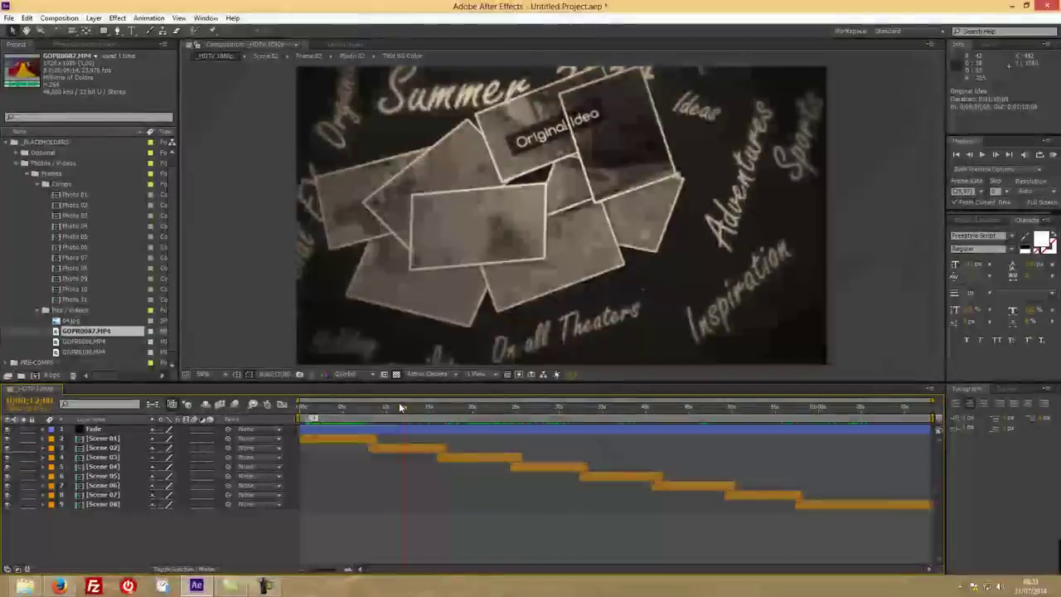
# - Collapse the Pics / Videos, Comps, Frames and Photos / Videos folders, and expand Optional
pyautogui.click(36, 309)
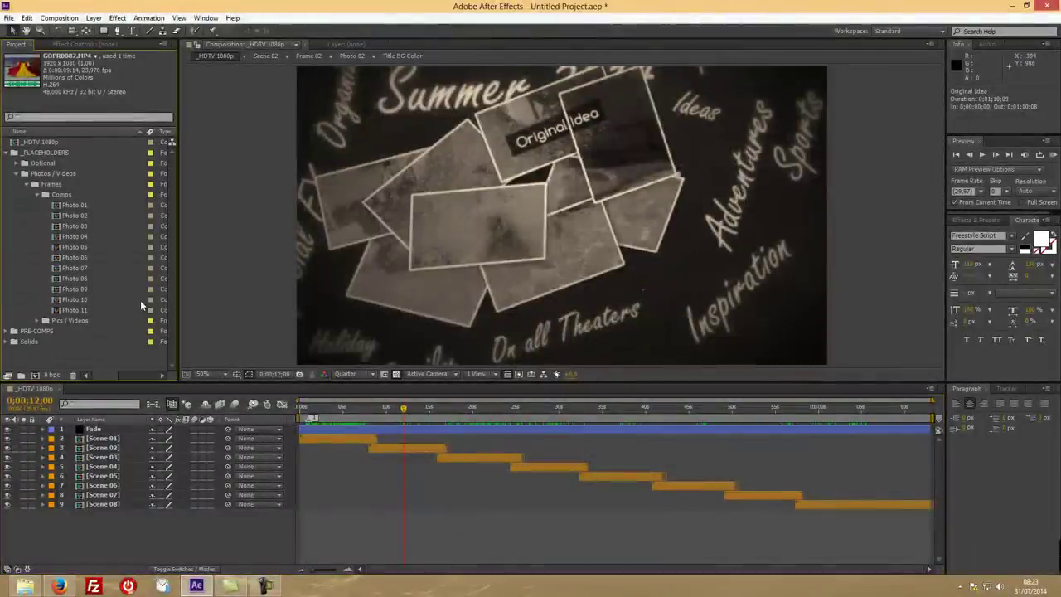
pyautogui.click(37, 194)
pyautogui.click(26, 184)
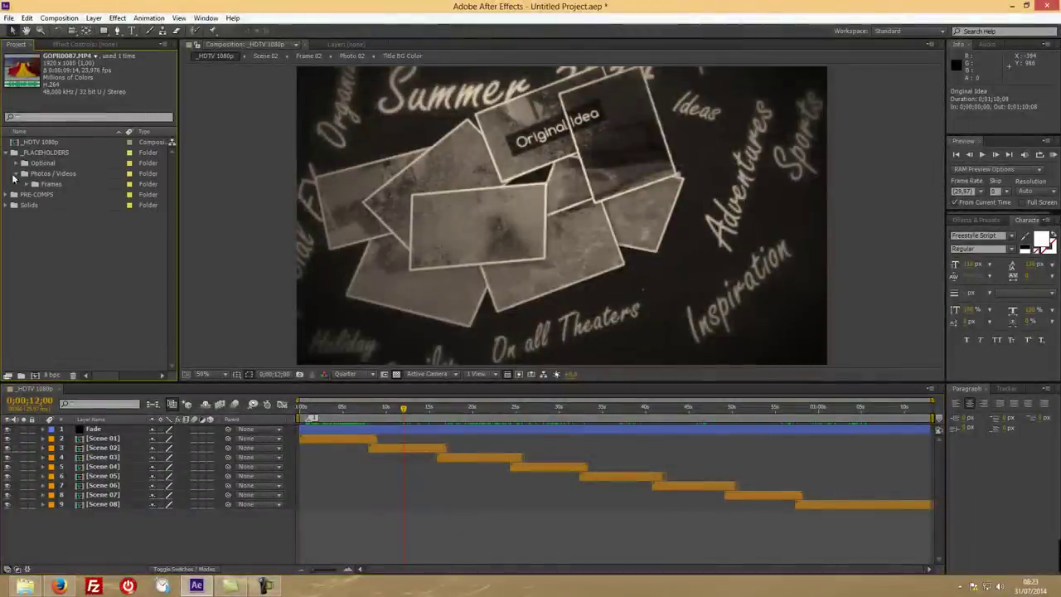
pyautogui.click(24, 174)
pyautogui.click(24, 163)
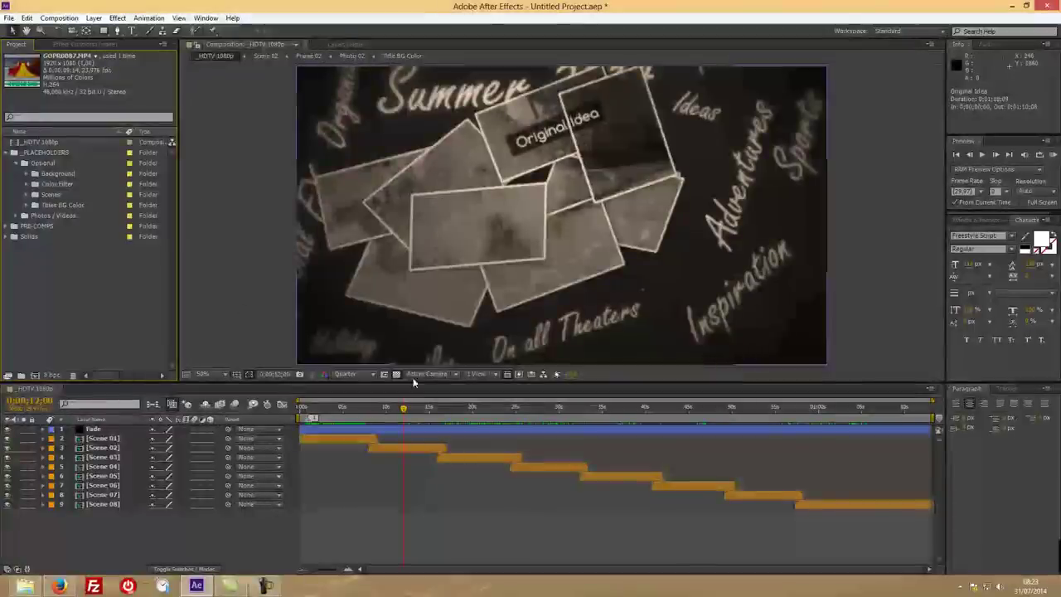
pyautogui.click(355, 407)
pyautogui.moveTo(355, 405); pyautogui.dragTo(349, 406)
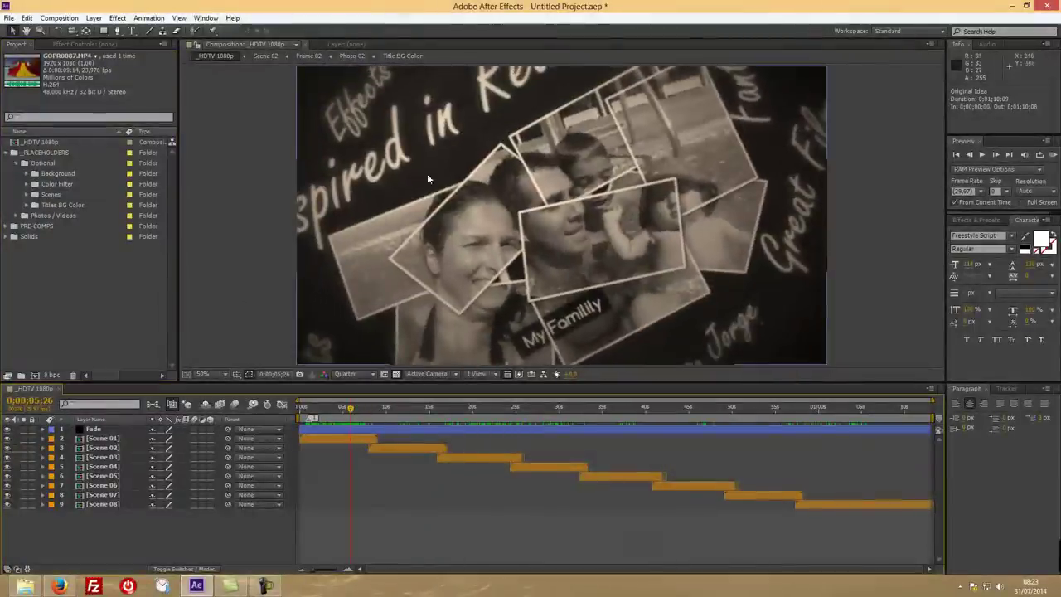
# - Open the BG composition from Background > BG Texture, cancelling the stray import dialog
pyautogui.click(58, 173)
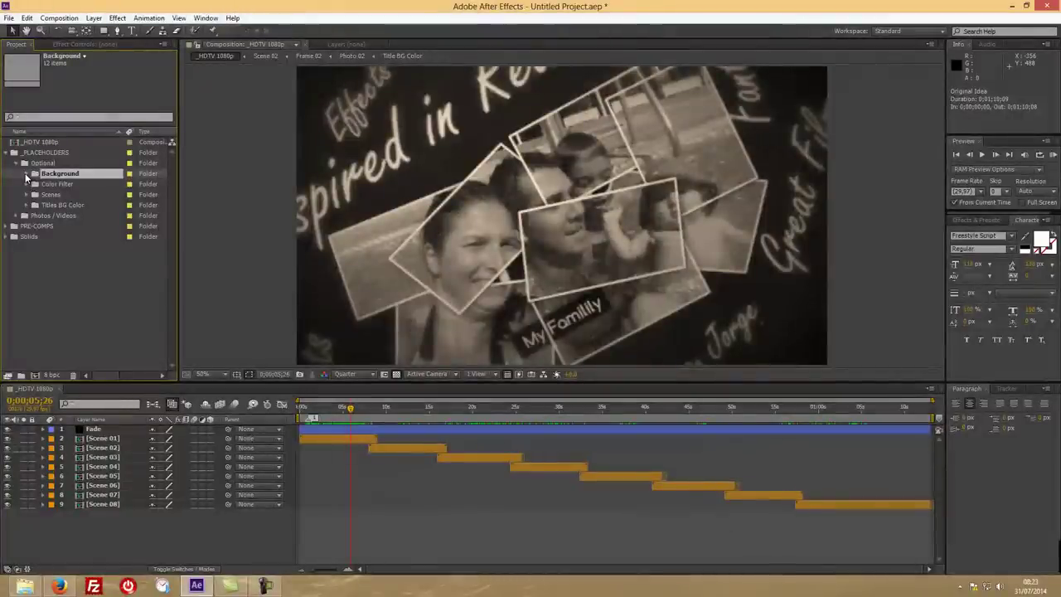
pyautogui.click(28, 174)
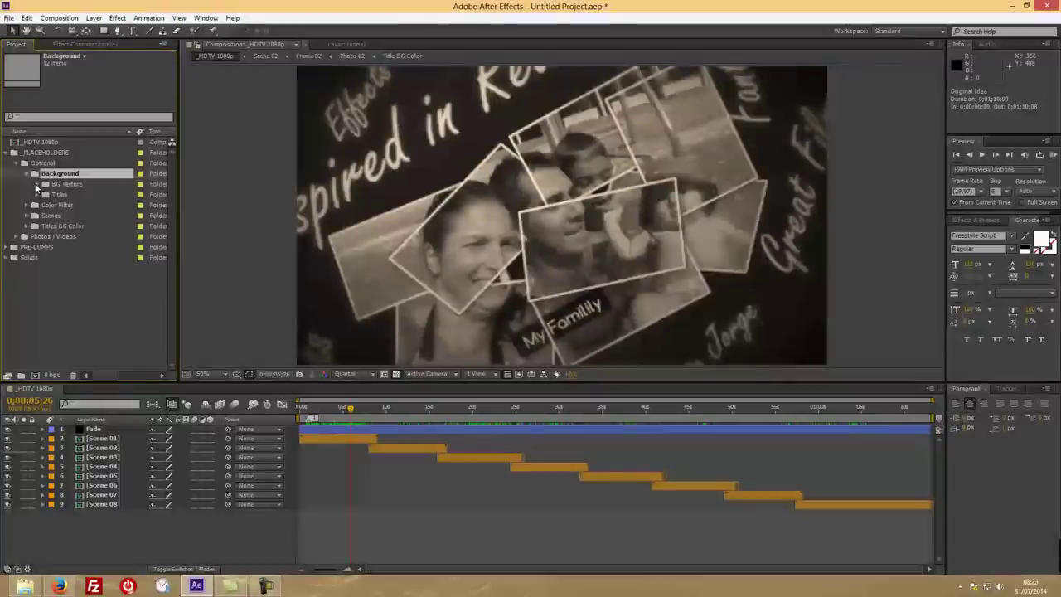
pyautogui.doubleClick(66, 184)
pyautogui.click(66, 207)
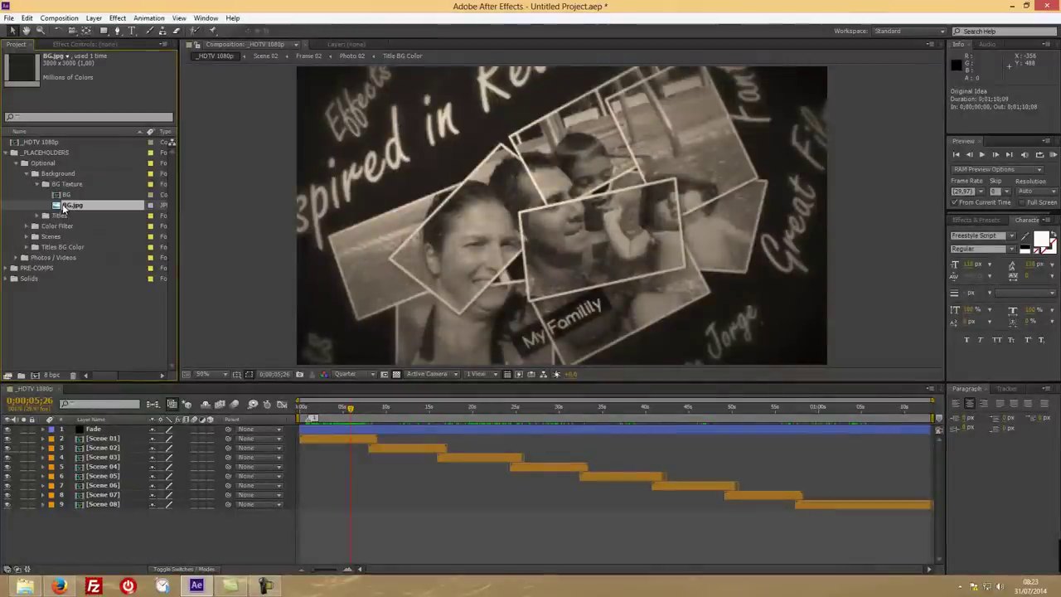
pyautogui.doubleClick(75, 324)
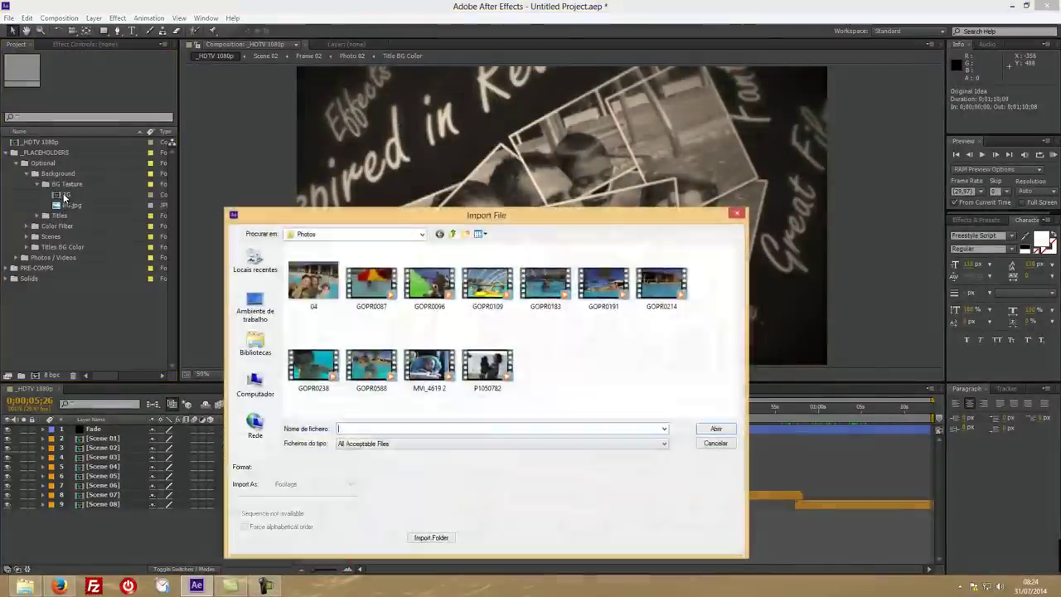
pyautogui.click(736, 214)
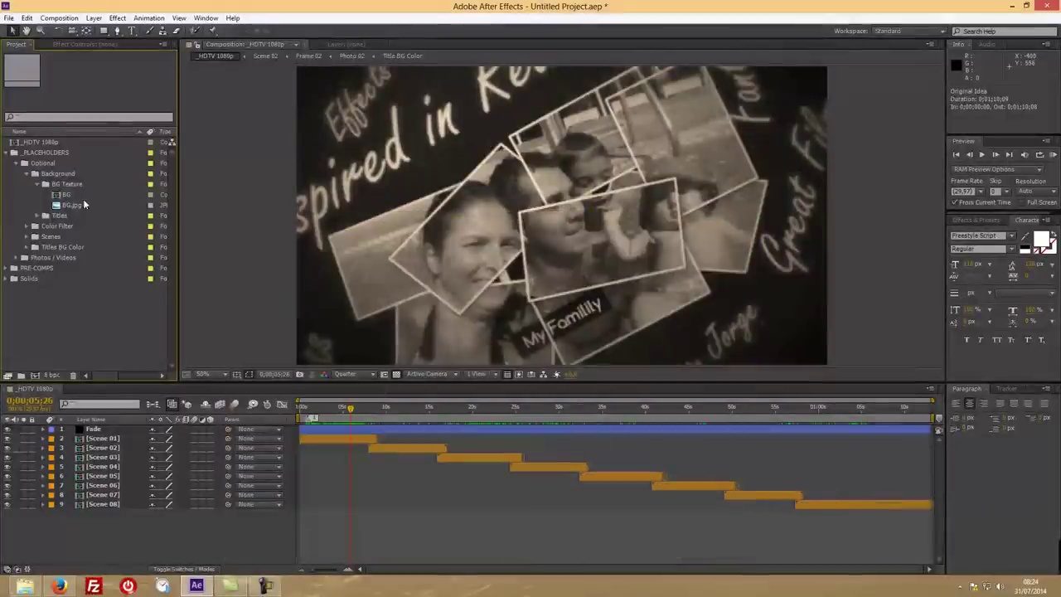
pyautogui.click(68, 195)
pyautogui.doubleClick(68, 195)
# - Select and then deselect the BG.jpg texture layer in the BG timeline
pyautogui.click(543, 179)
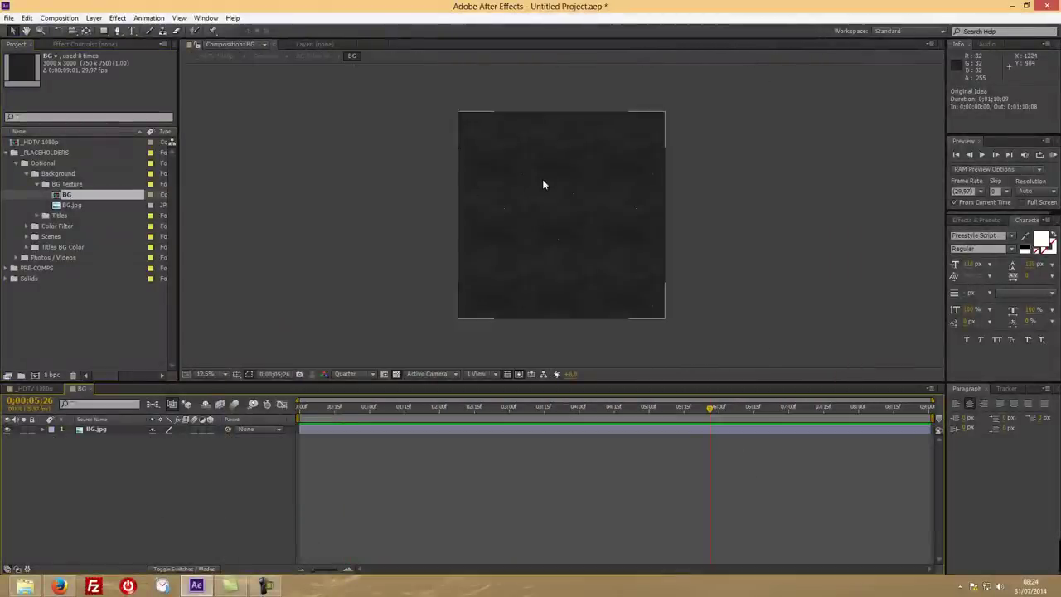
pyautogui.scroll(2, 540, 179)
pyautogui.scroll(-2, 540, 179)
pyautogui.click(267, 240)
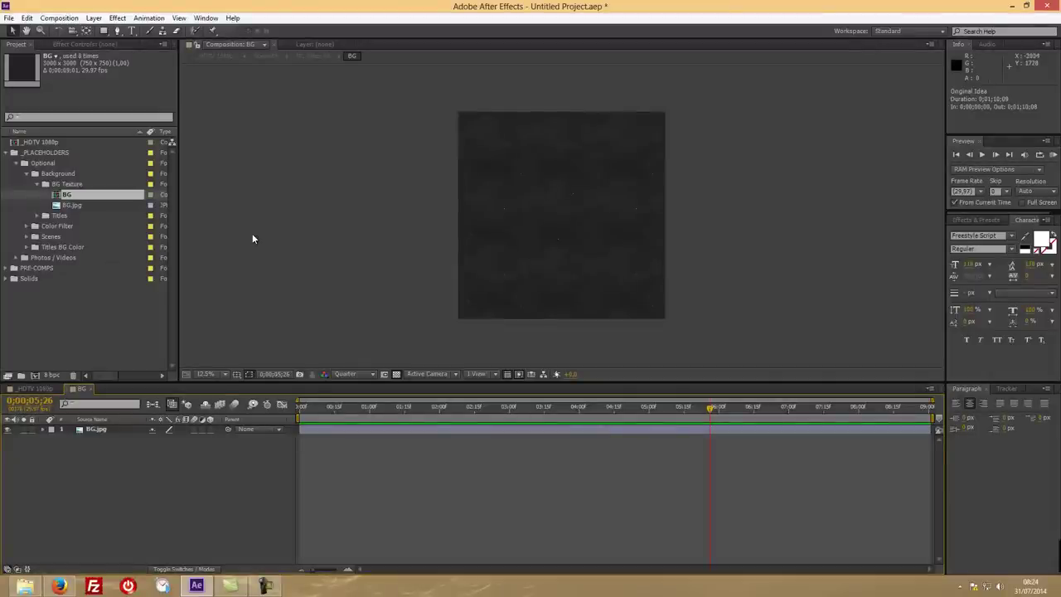
pyautogui.click(656, 208)
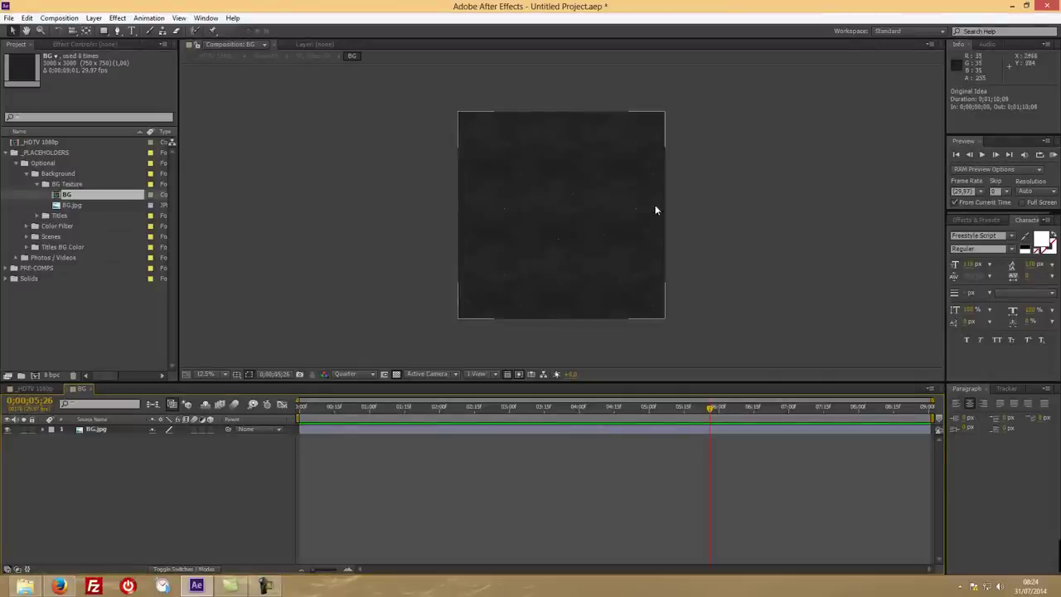
pyautogui.click(427, 221)
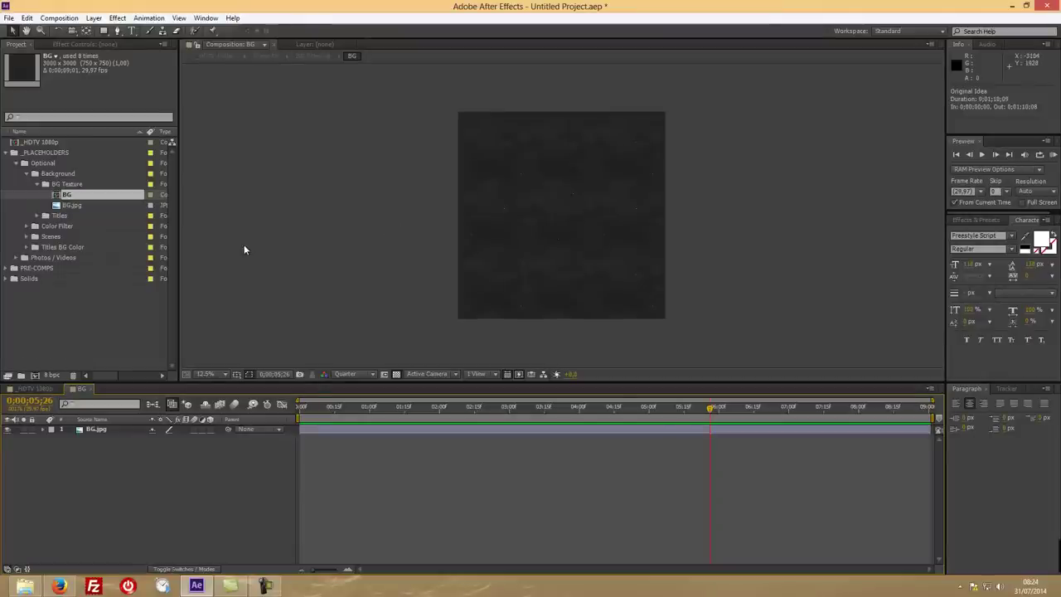
pyautogui.click(140, 431)
pyautogui.click(120, 446)
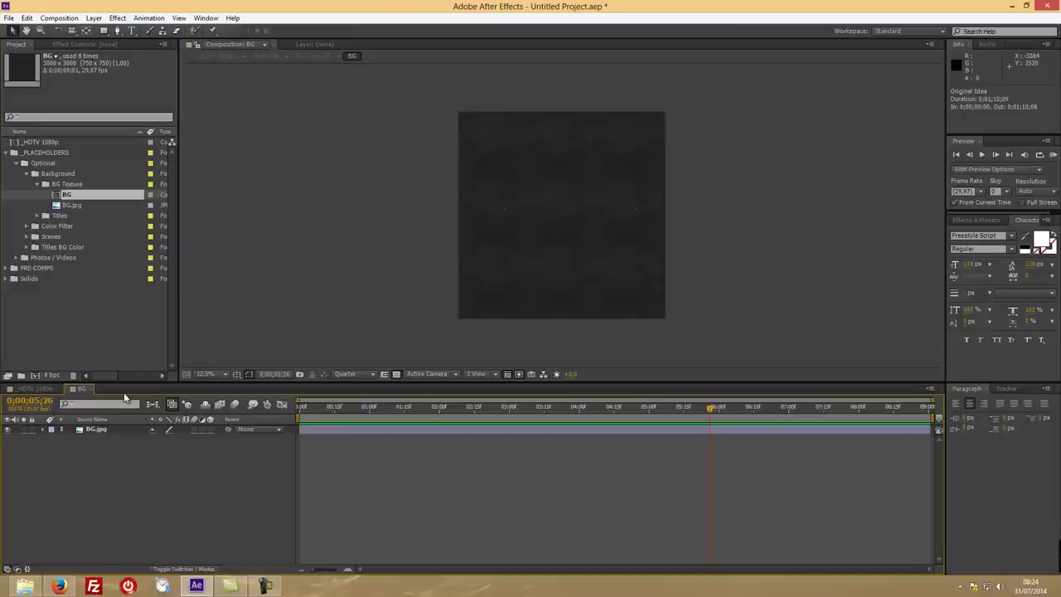
# - Add a new cyan solid layer (Medium Cyan Solid 1) to the BG composition
pyautogui.rightClick(102, 458)
pyautogui.moveTo(152, 337)
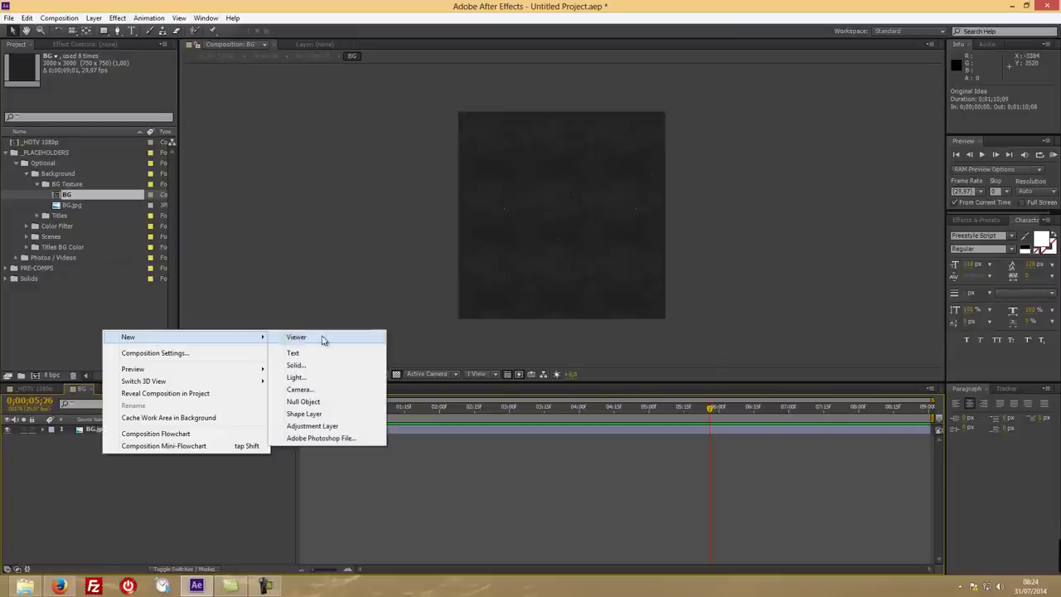
pyautogui.click(301, 366)
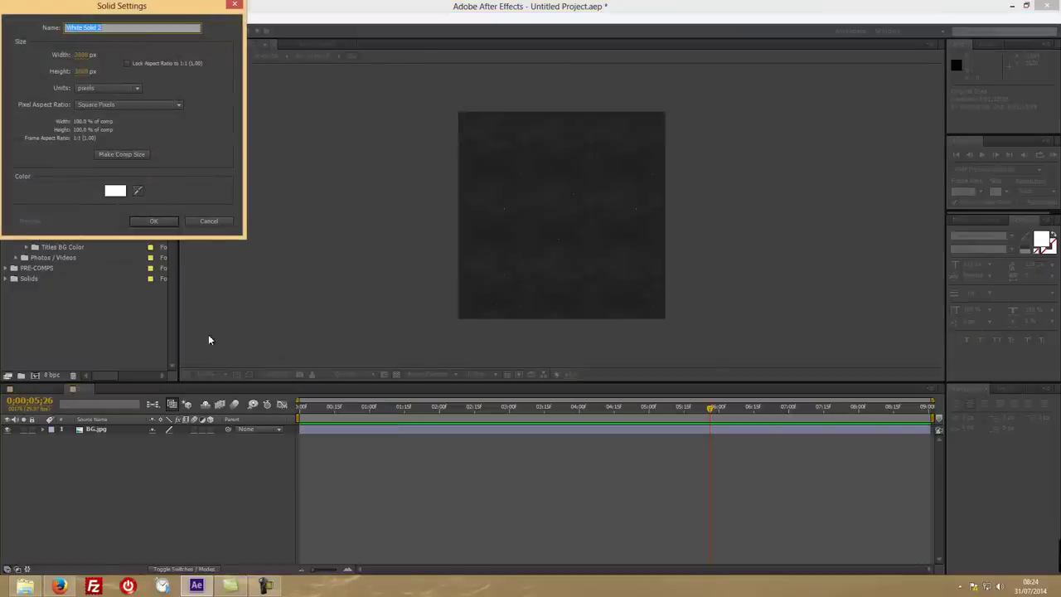
pyautogui.click(115, 191)
pyautogui.click(768, 182)
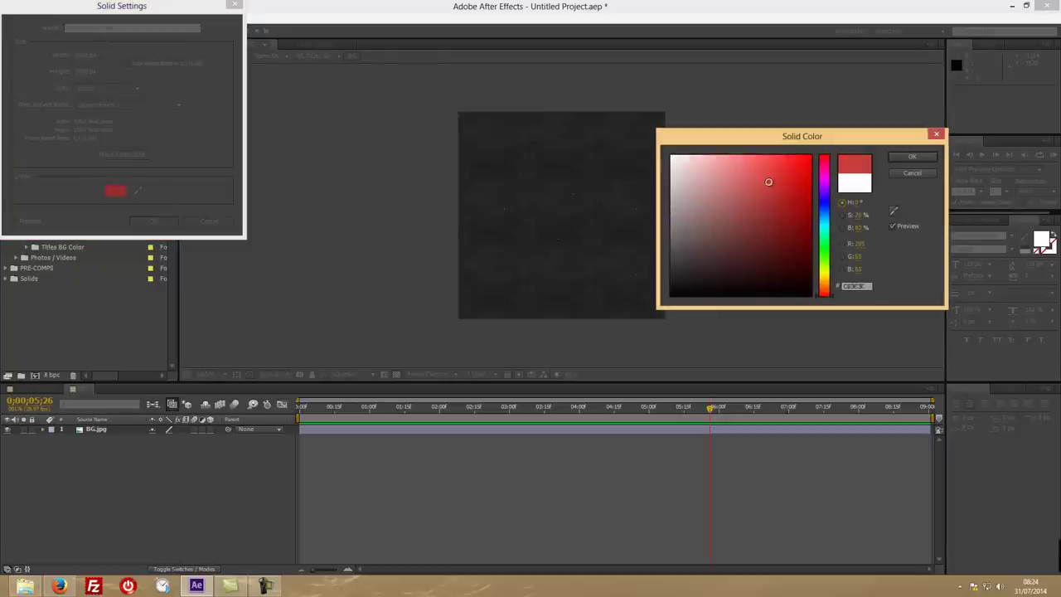
pyautogui.click(826, 224)
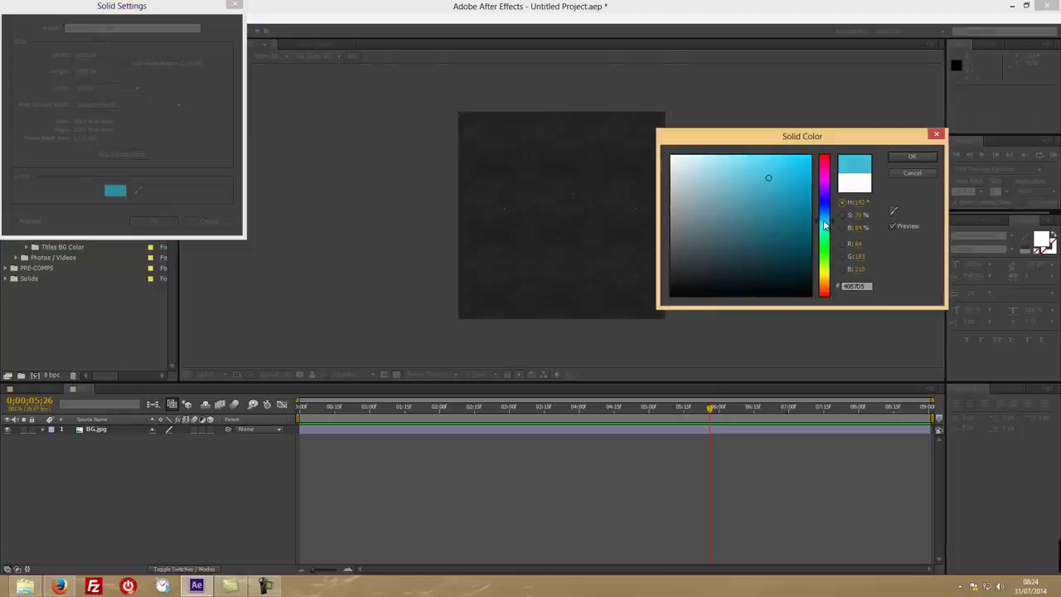
pyautogui.click(912, 157)
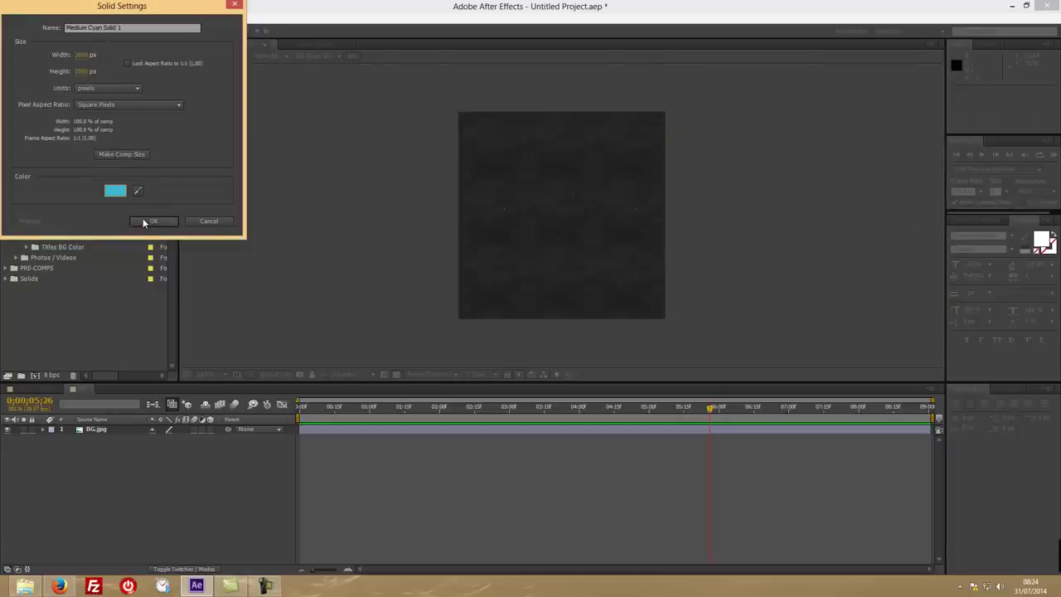
pyautogui.click(146, 221)
pyautogui.click(45, 388)
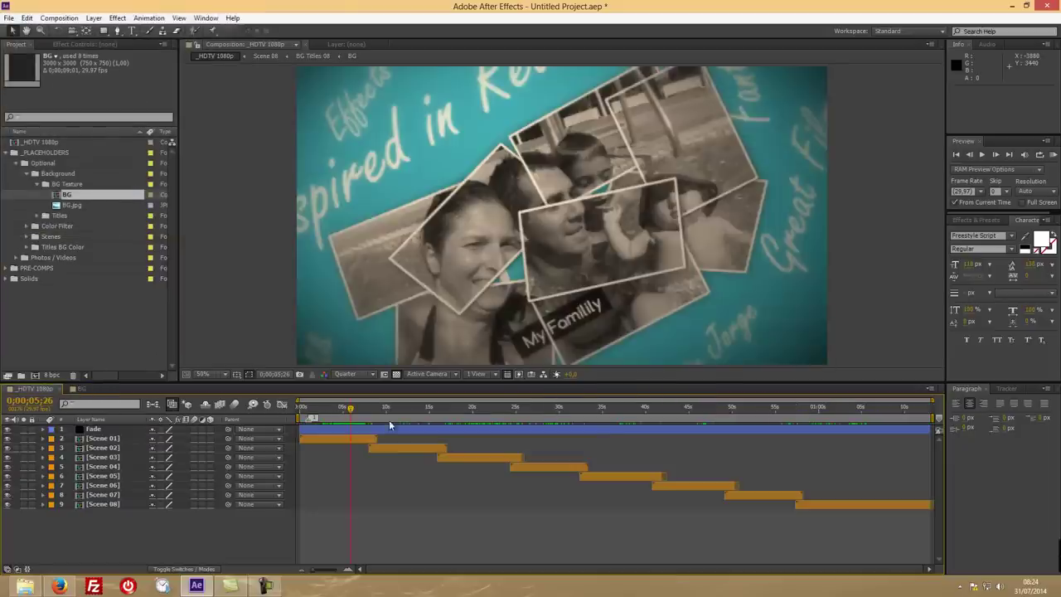
# - Preview the cyan background, then delete Medium Cyan Solid 1 from the BG comp
pyautogui.moveTo(361, 409); pyautogui.dragTo(622, 418)
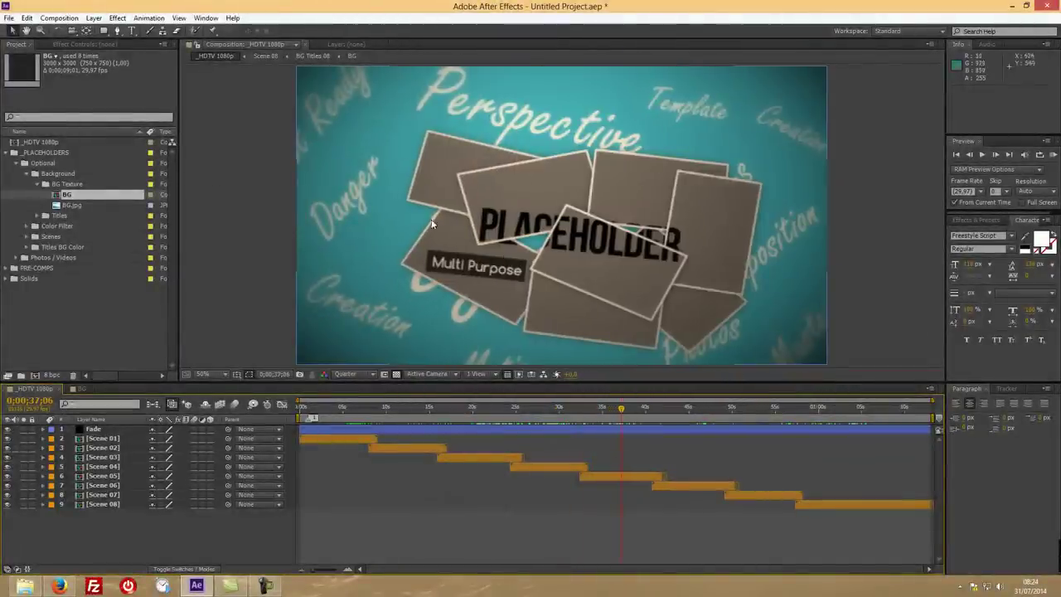
pyautogui.click(81, 388)
pyautogui.click(104, 429)
pyautogui.press('Delete')
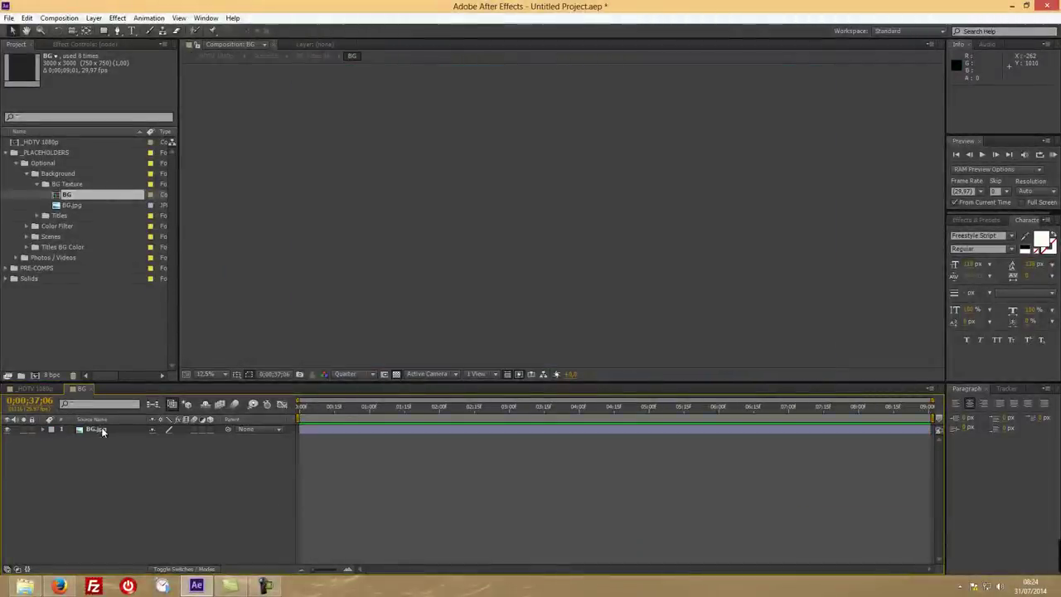
pyautogui.click(89, 387)
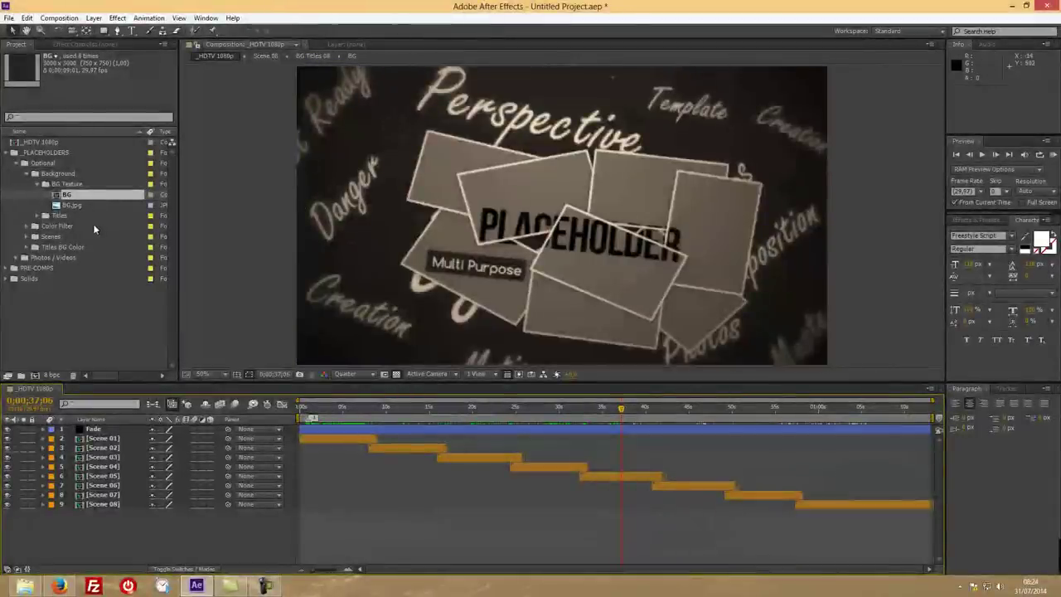
pyautogui.click(37, 183)
# - Expand the Titles folder and open the BG Titles 01 composition
pyautogui.click(59, 194)
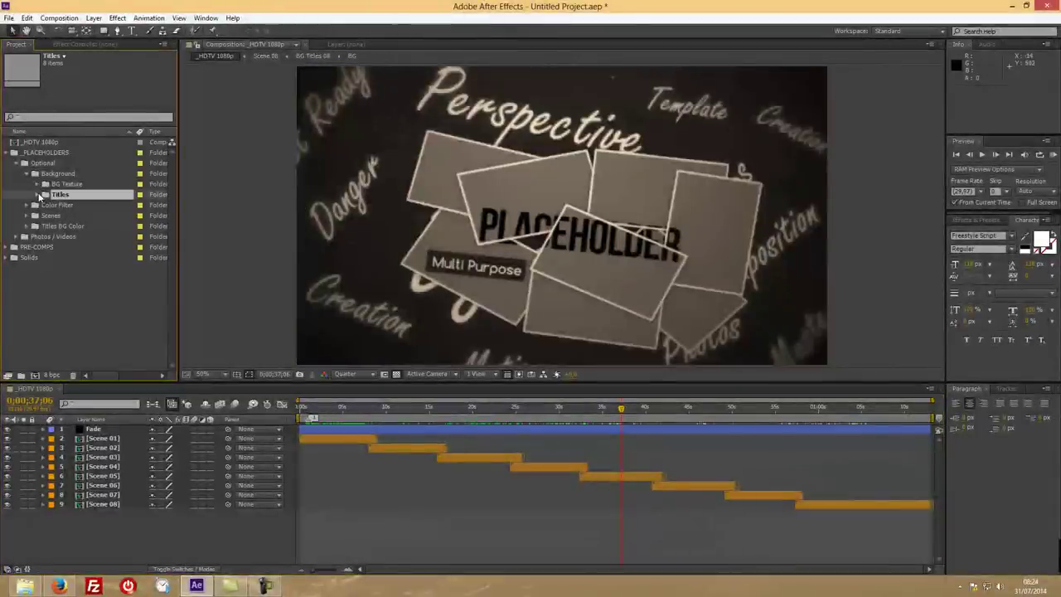
pyautogui.click(36, 194)
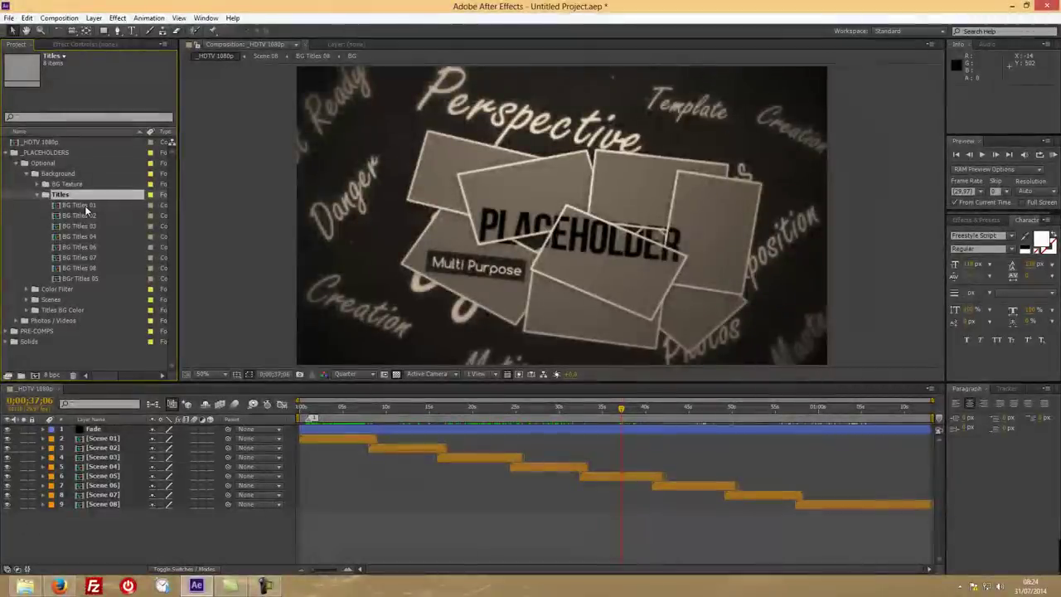
pyautogui.click(333, 407)
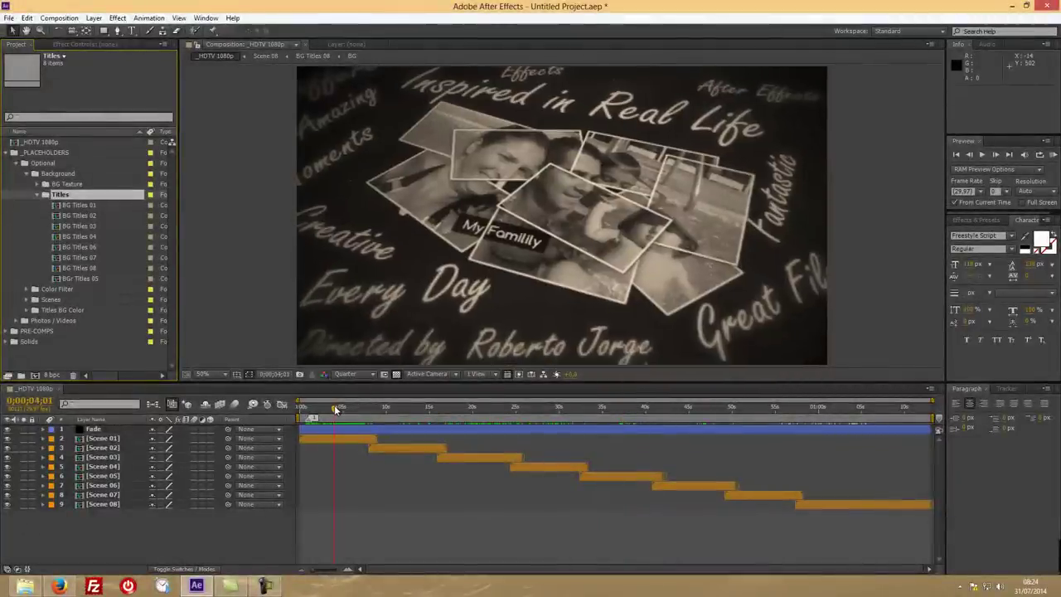
pyautogui.doubleClick(79, 206)
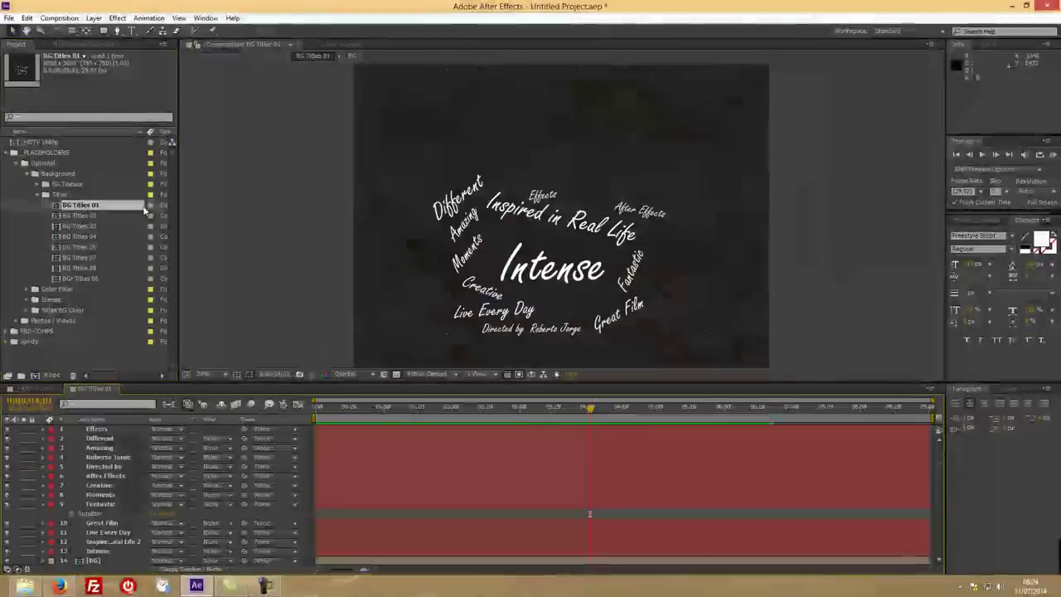
# - Pan the viewer, then select the Fantastic title and collapse its Rotation property
pyautogui.scroll(2, 511, 277)
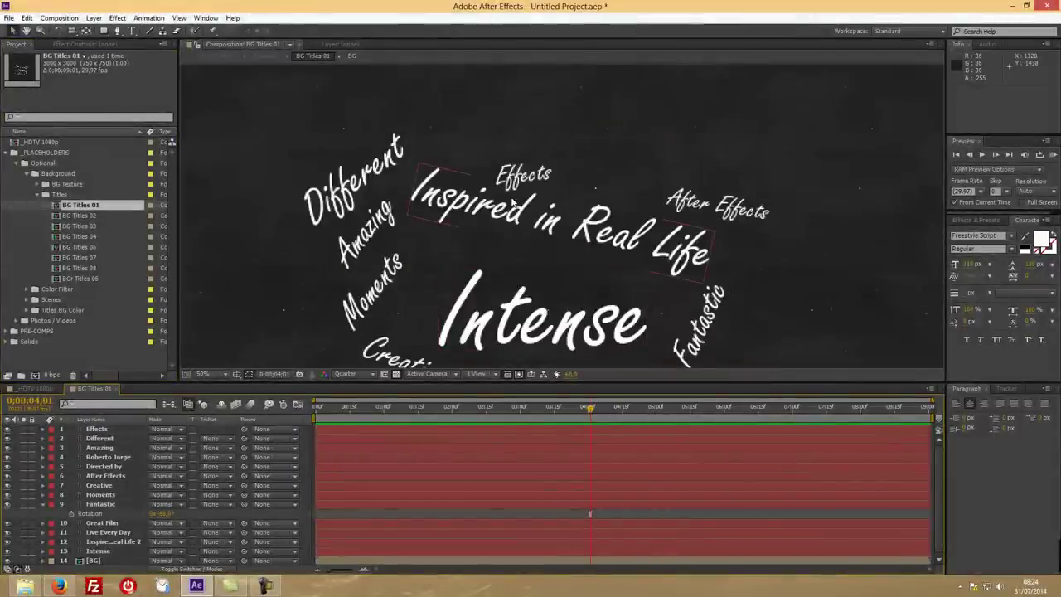
pyautogui.moveTo(513, 225); pyautogui.dragTo(504, 136)
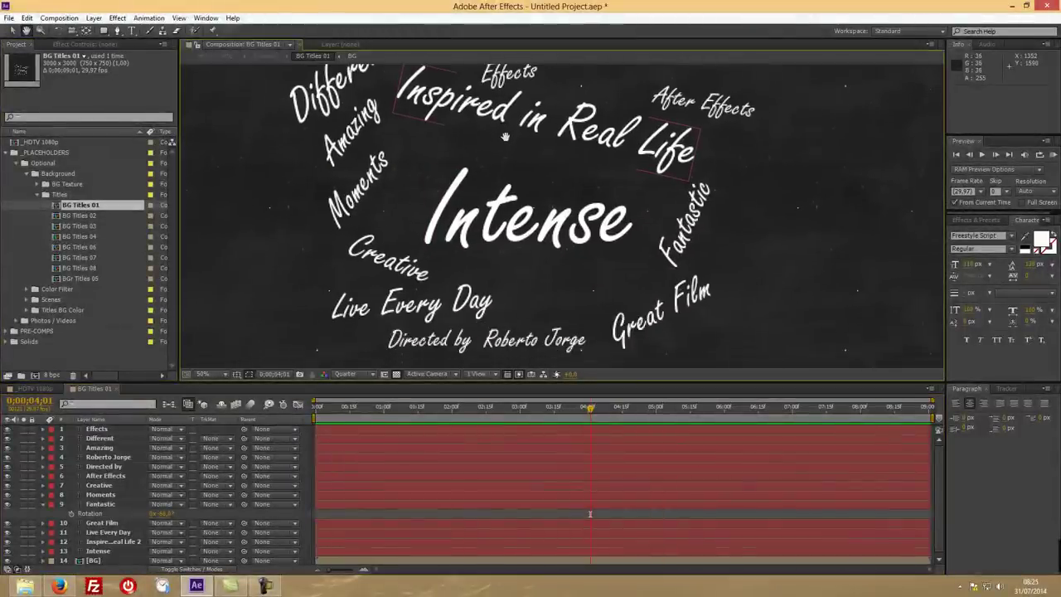
pyautogui.click(498, 148)
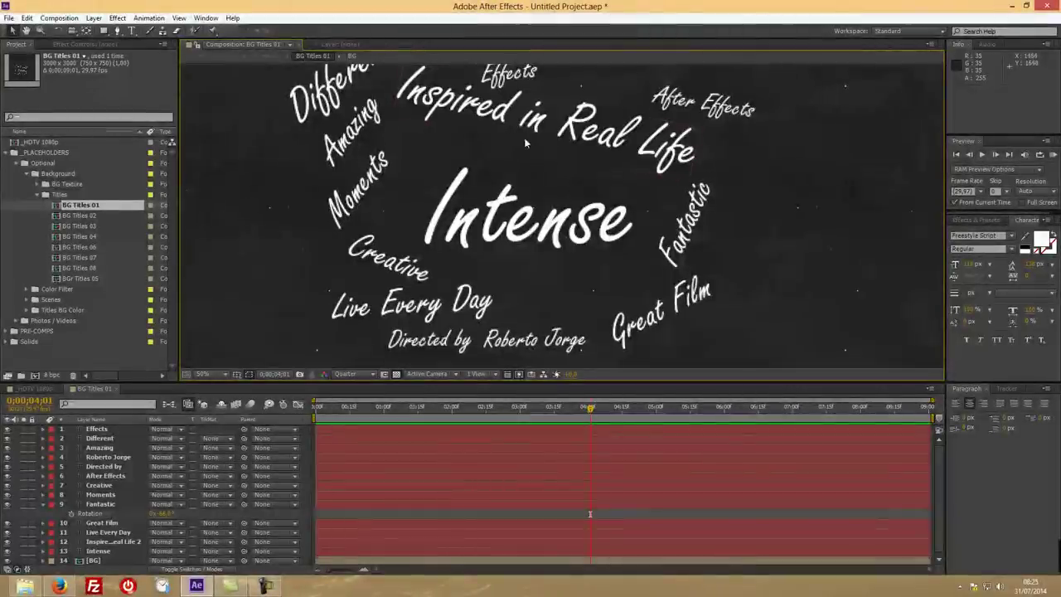
pyautogui.click(52, 508)
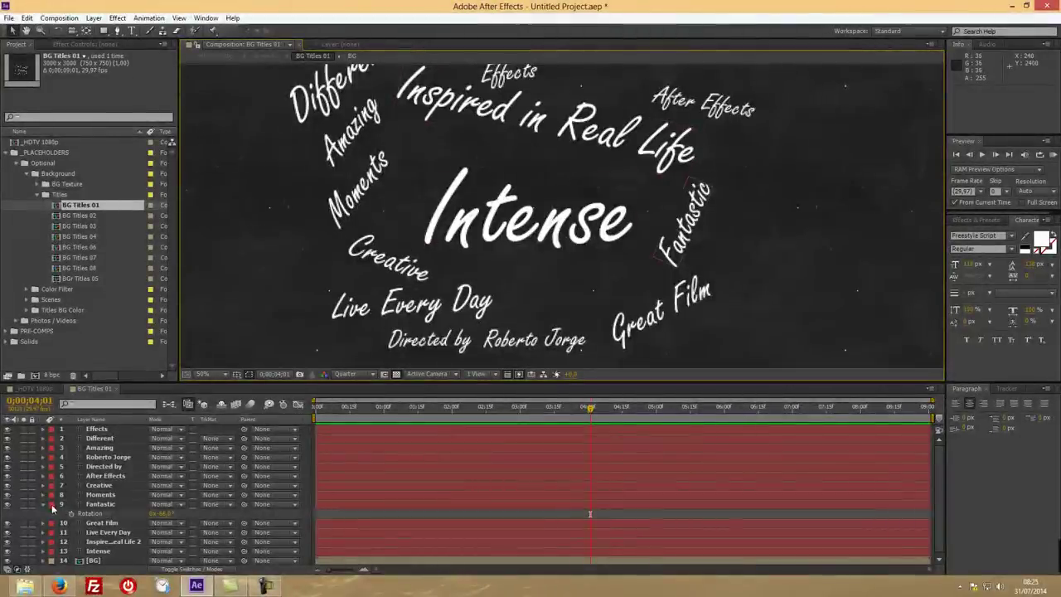
pyautogui.click(41, 506)
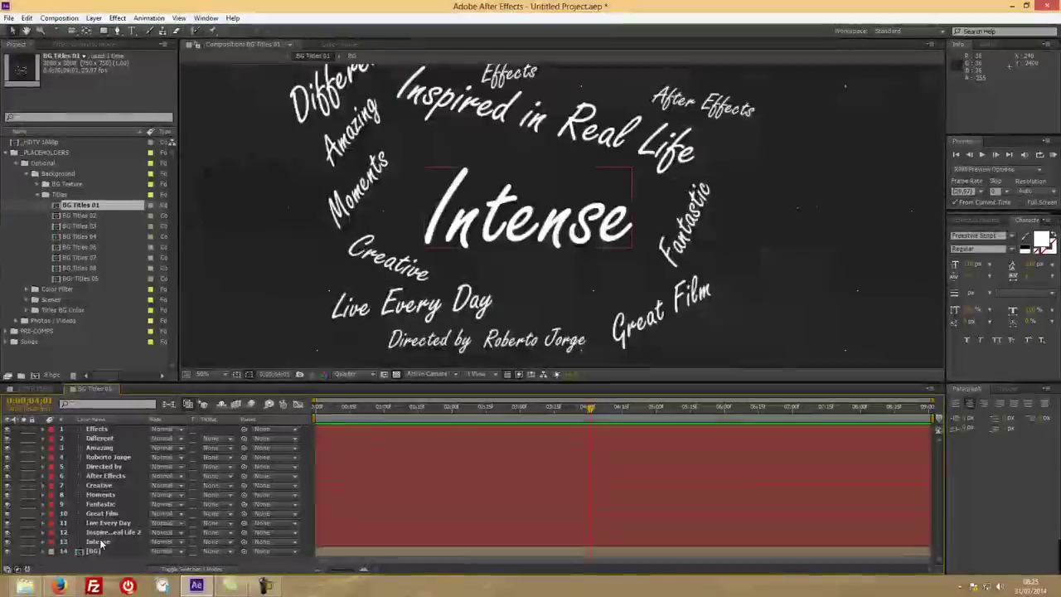
# - Change the central Intense title text to 'Tutorial'
pyautogui.doubleClick(98, 541)
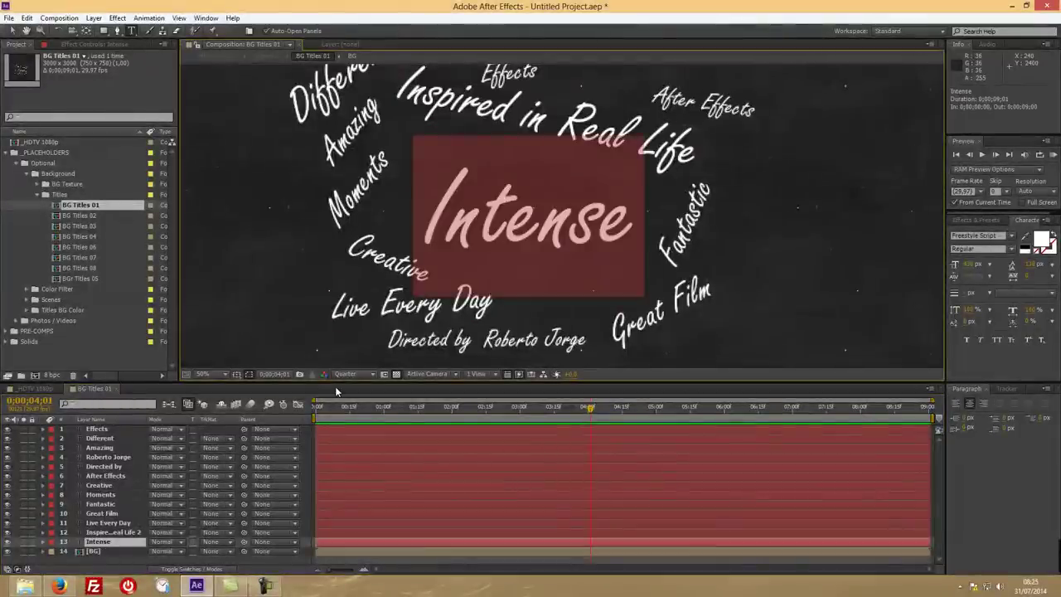
pyautogui.write('Tutpor')
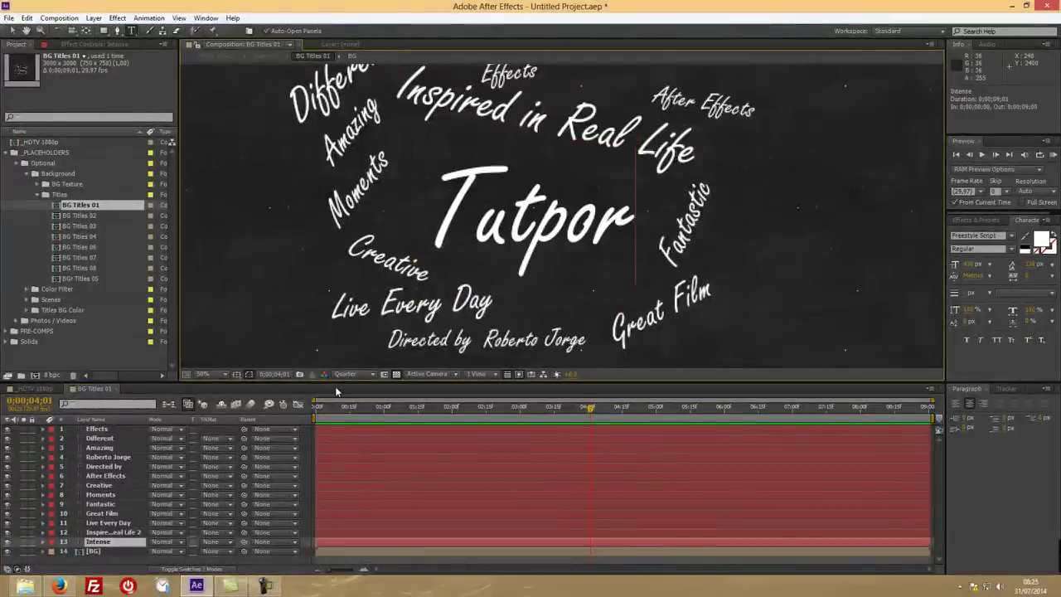
pyautogui.press('BackSpace')
pyautogui.press('BackSpace')
pyautogui.press('BackSpace')
pyautogui.write('orial')
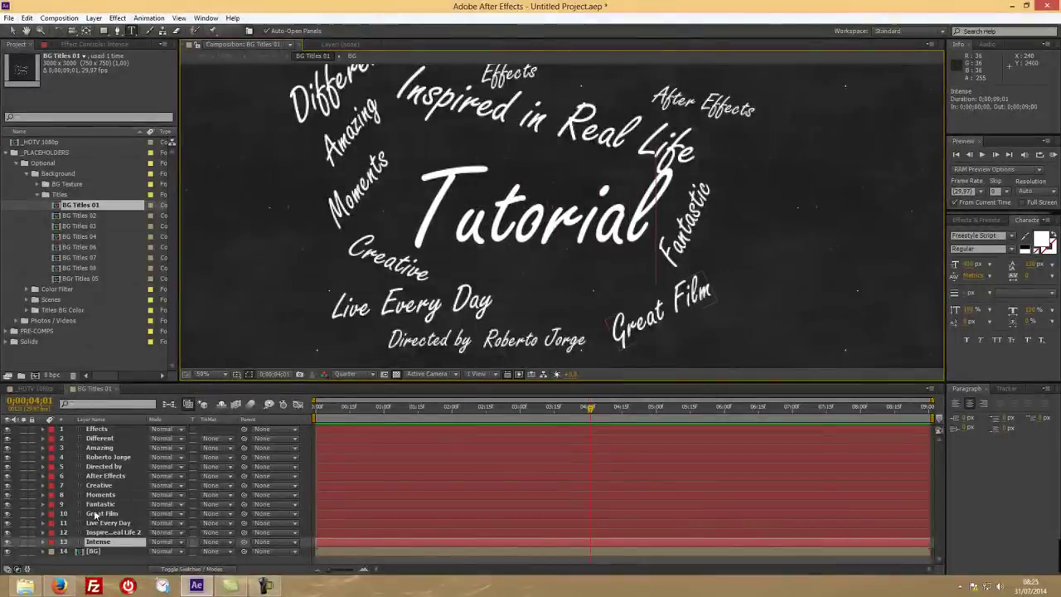
pyautogui.click(98, 541)
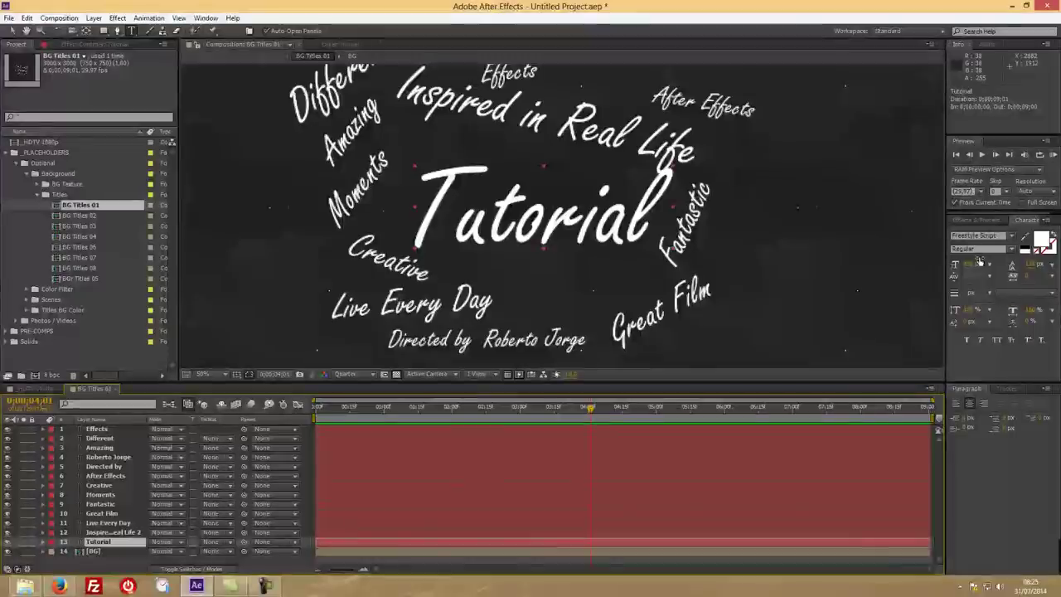
# - Shrink the Tutorial title slightly, nudge it up-left, and preview it in _HDTV 1080p
pyautogui.moveTo(980, 260); pyautogui.dragTo(958, 261)
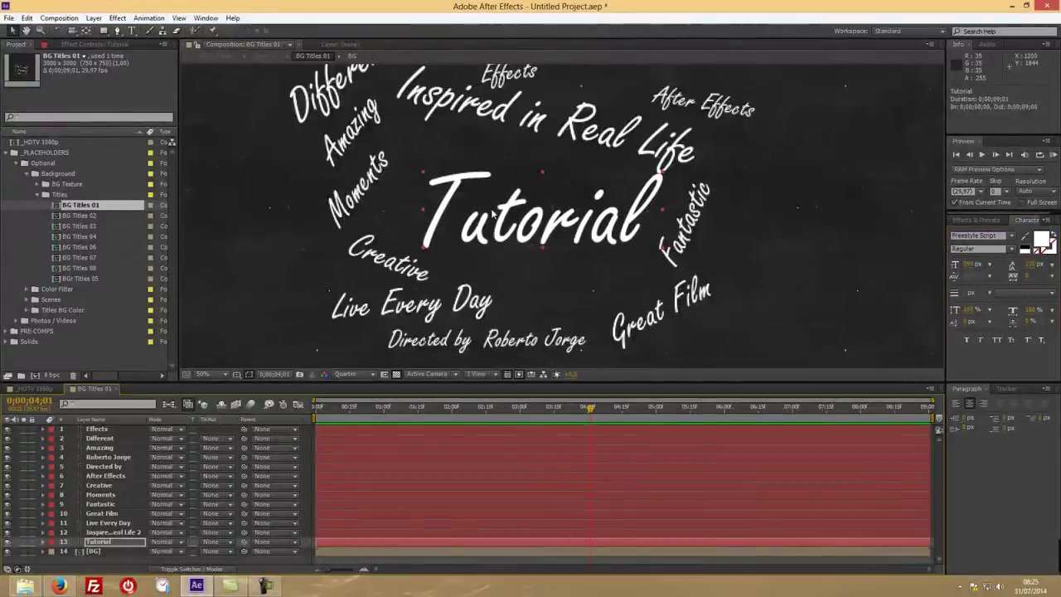
pyautogui.moveTo(534, 225); pyautogui.dragTo(520, 221)
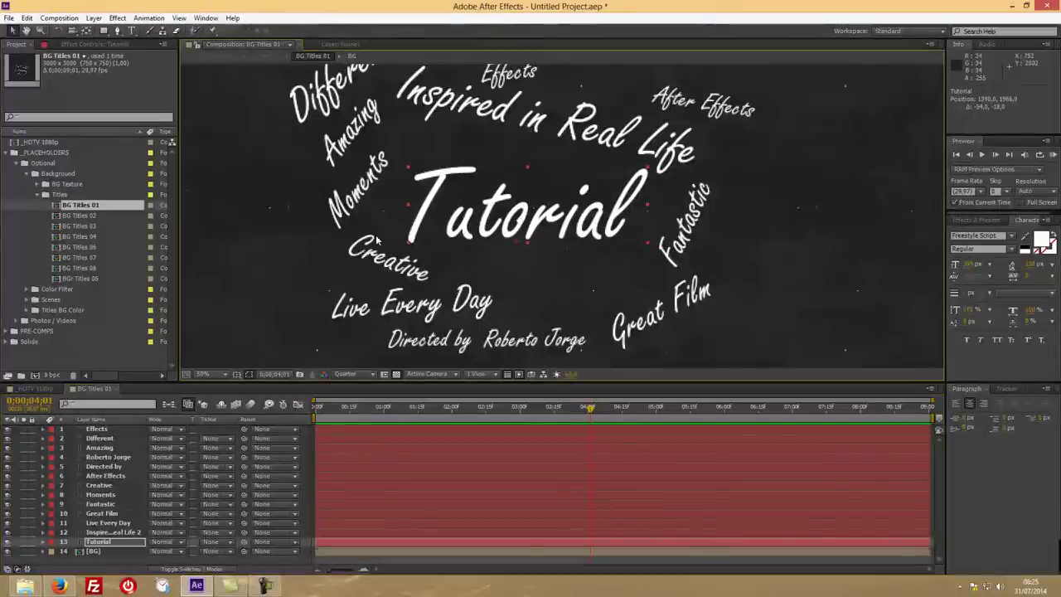
pyautogui.click(33, 389)
pyautogui.moveTo(333, 411)
pyautogui.mouseDown()
pyautogui.moveTo(303, 412)
pyautogui.moveTo(313, 410)
pyautogui.mouseUp()
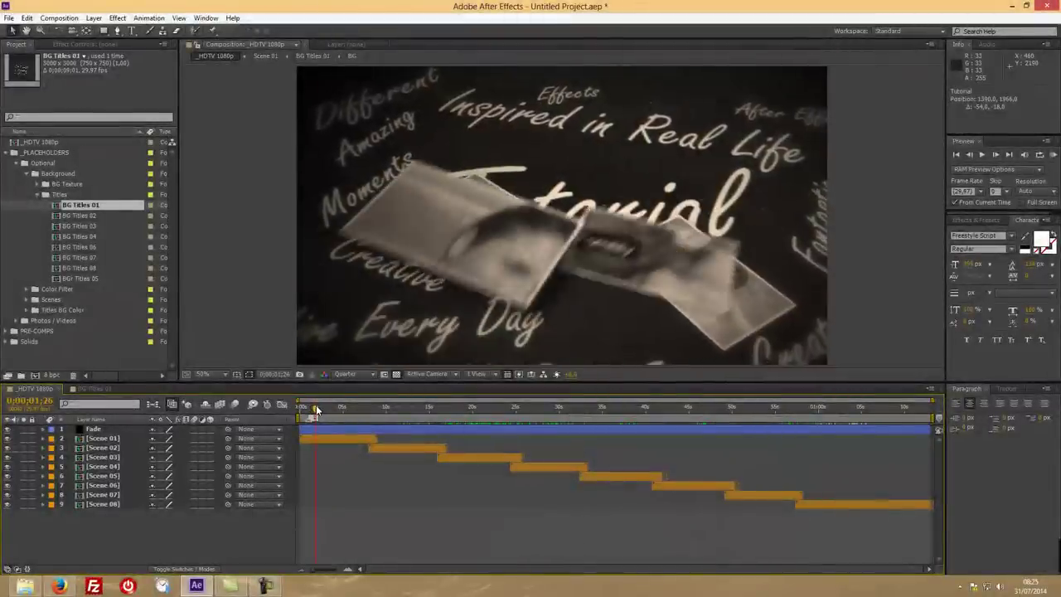
# - Scrub the HDTV 1080p preview forward past the Tutorial title, then return to BG Titles 01
pyautogui.moveTo(316, 404); pyautogui.dragTo(333, 406)
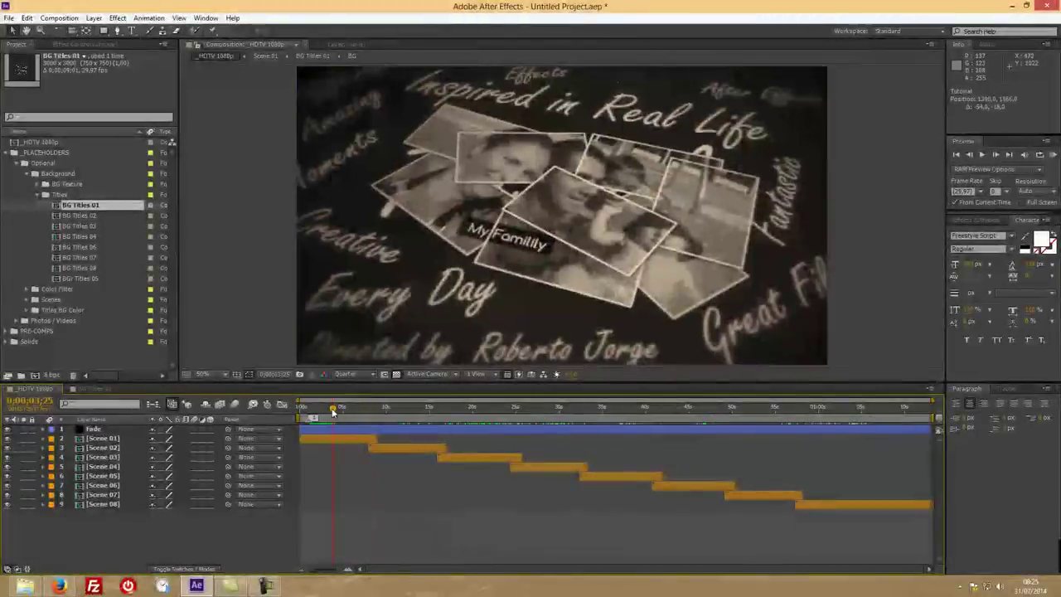
pyautogui.moveTo(332, 408)
pyautogui.mouseDown()
pyautogui.moveTo(353, 406)
pyautogui.moveTo(322, 405)
pyautogui.moveTo(339, 406)
pyautogui.mouseUp()
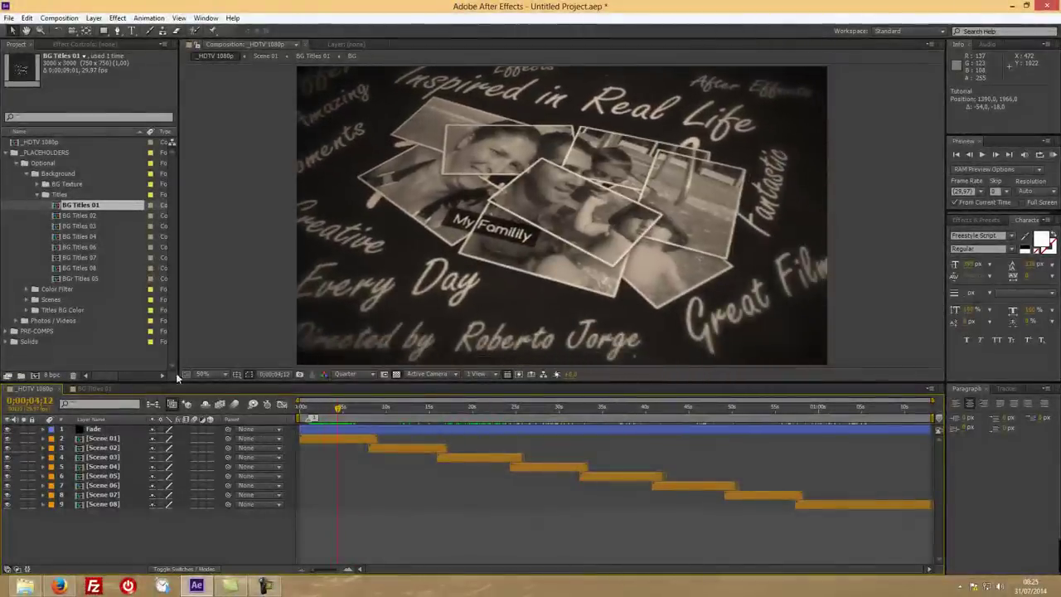
pyautogui.click(94, 388)
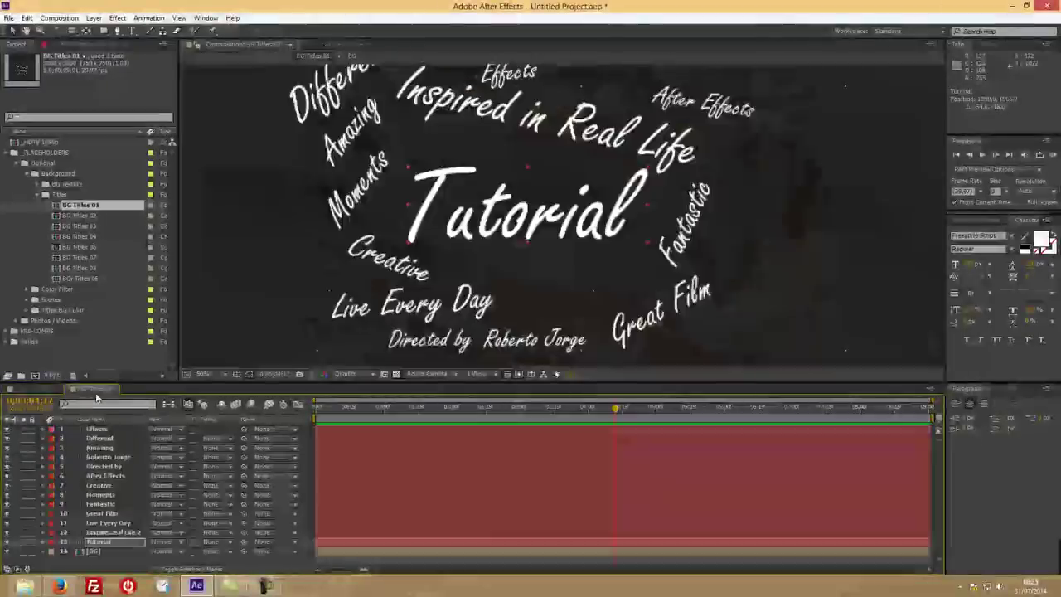
# - Retype the Inspired in Real Life title as 'Another Example'
pyautogui.click(110, 532)
pyautogui.doubleClick(112, 533)
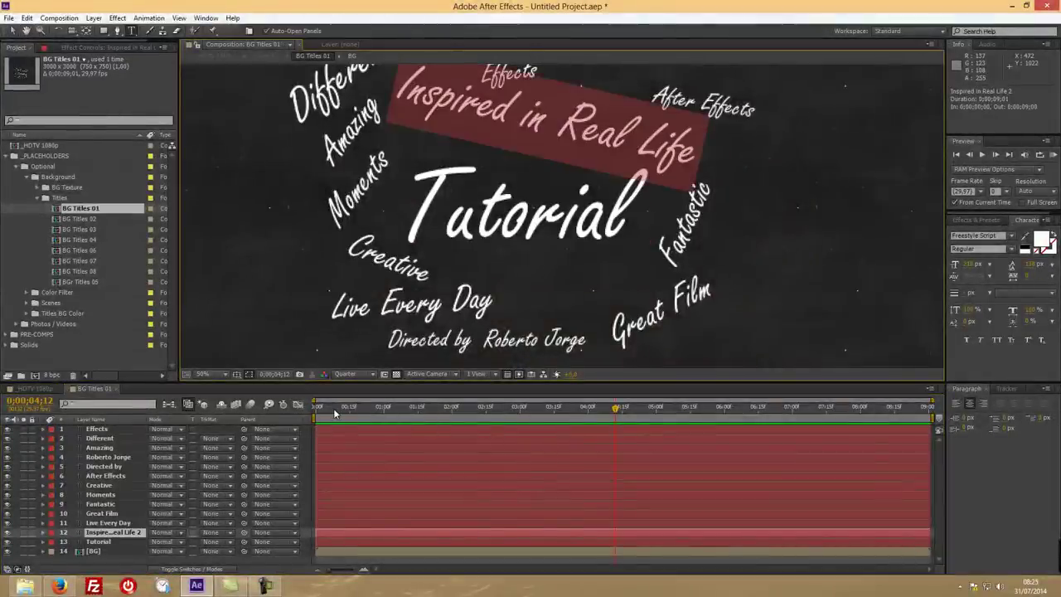
pyautogui.write('Another')
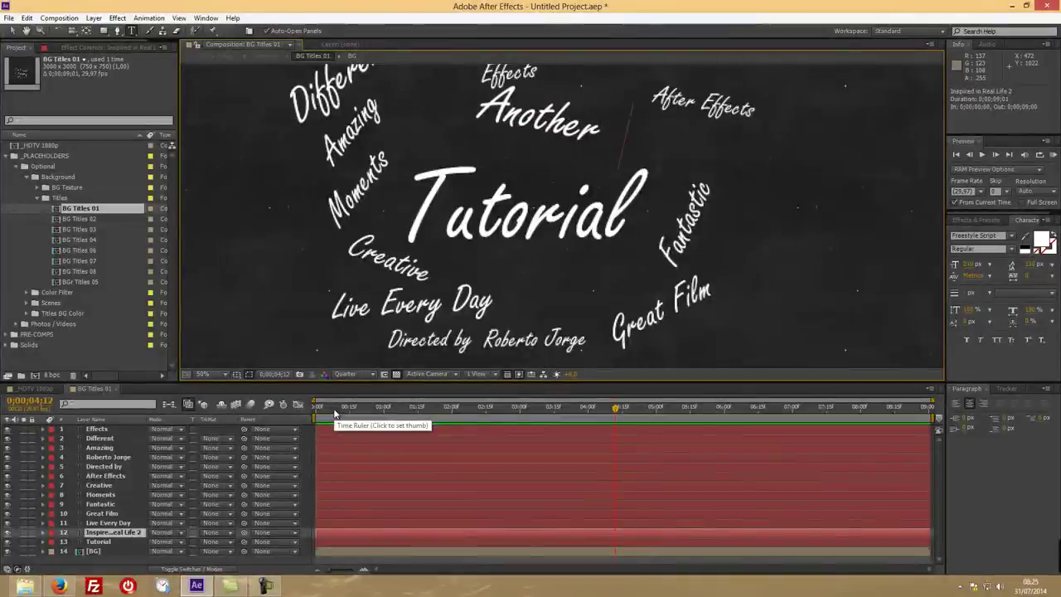
pyautogui.write(' Example')
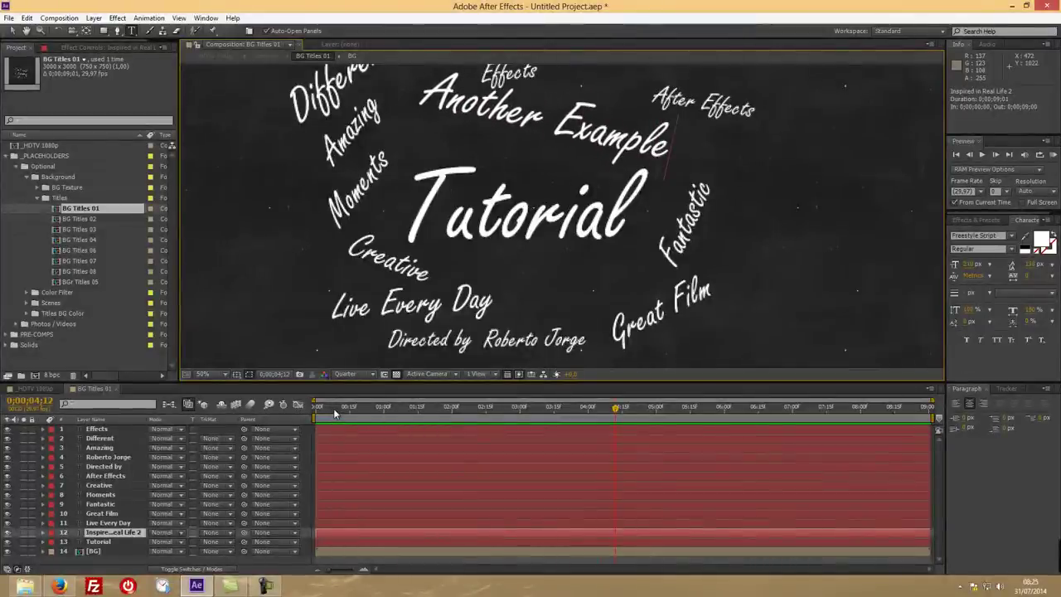
pyautogui.press('KP_Enter')
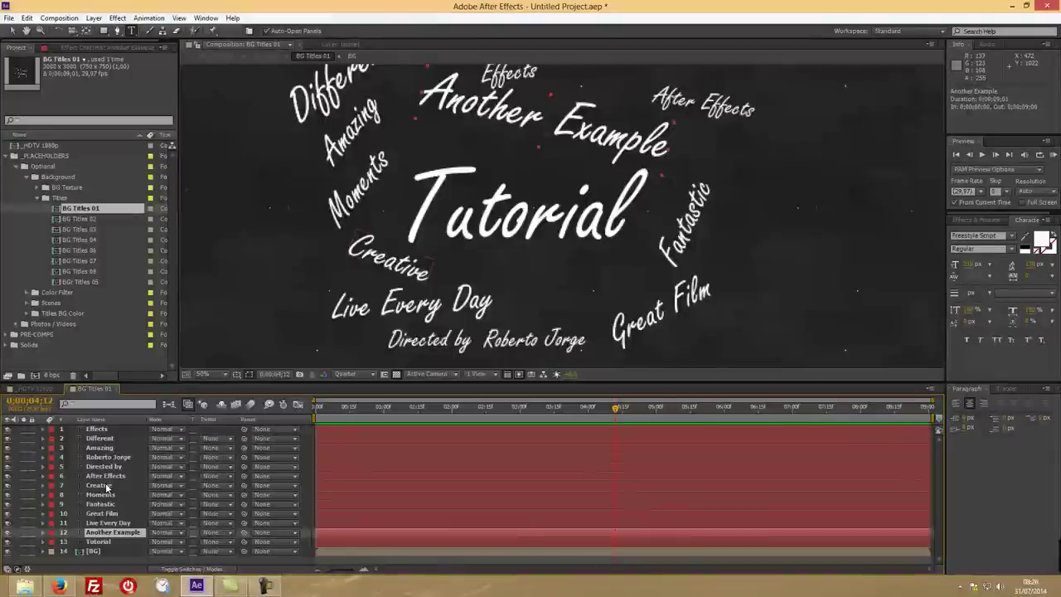
# - Replace the Live Every Day title text in BG Titles 01 with 'To Wathever'
pyautogui.click(33, 390)
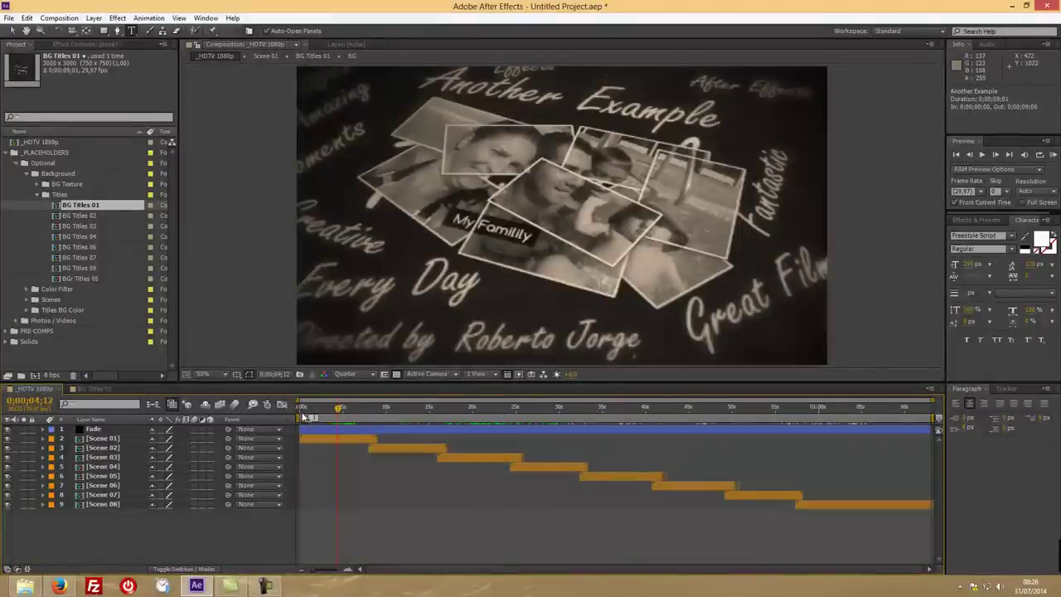
pyautogui.click(94, 389)
pyautogui.click(103, 523)
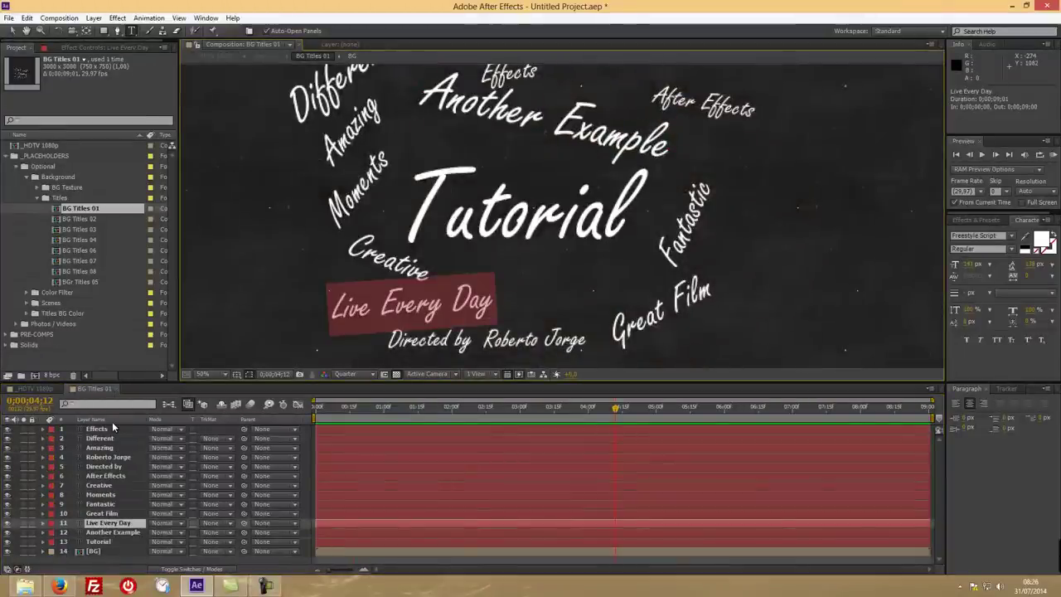
pyautogui.write('T')
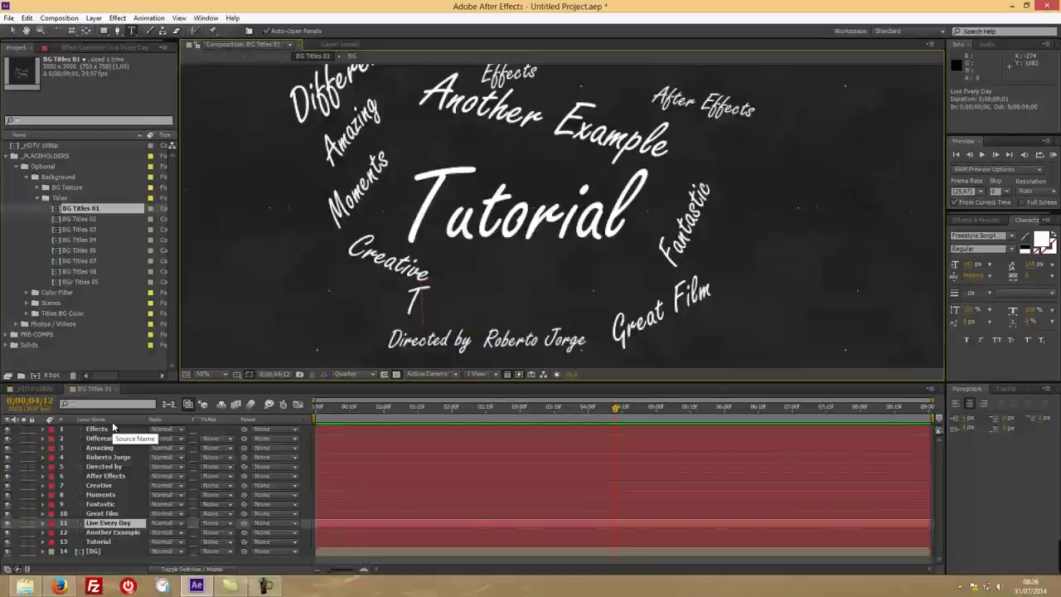
pyautogui.write('o Wahtever')
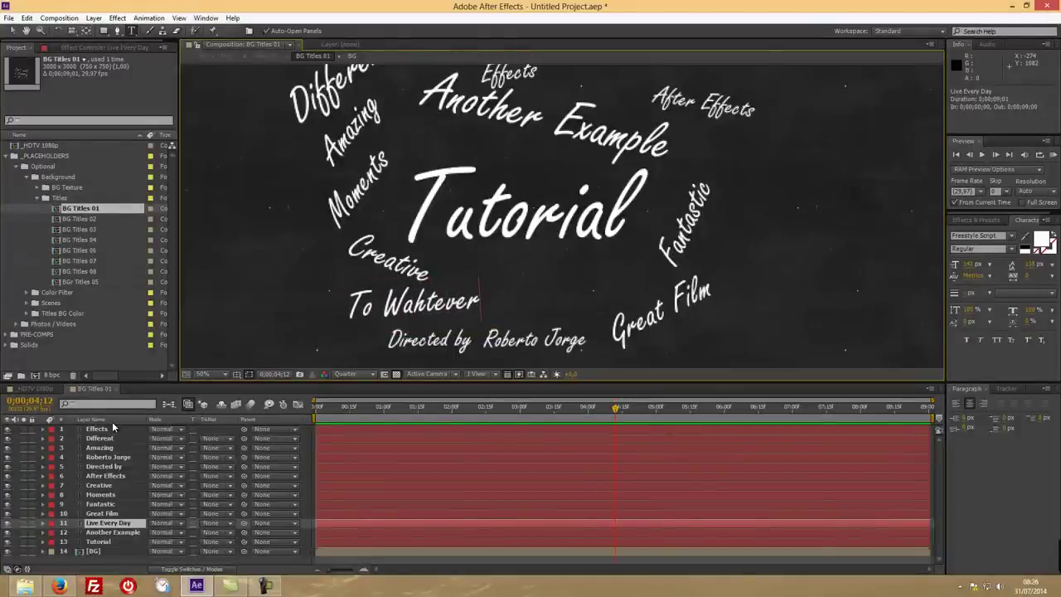
pyautogui.press('BackSpace')
pyautogui.press('BackSpace')
pyautogui.press('BackSpace')
pyautogui.press('BackSpace')
pyautogui.press('BackSpace')
pyautogui.press('BackSpace')
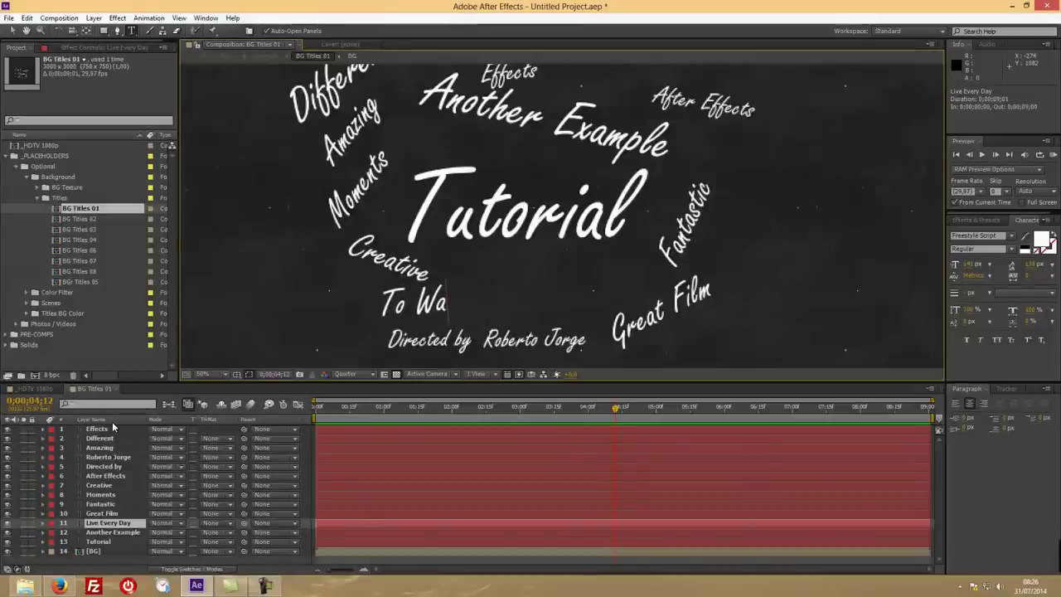
pyautogui.write('t')
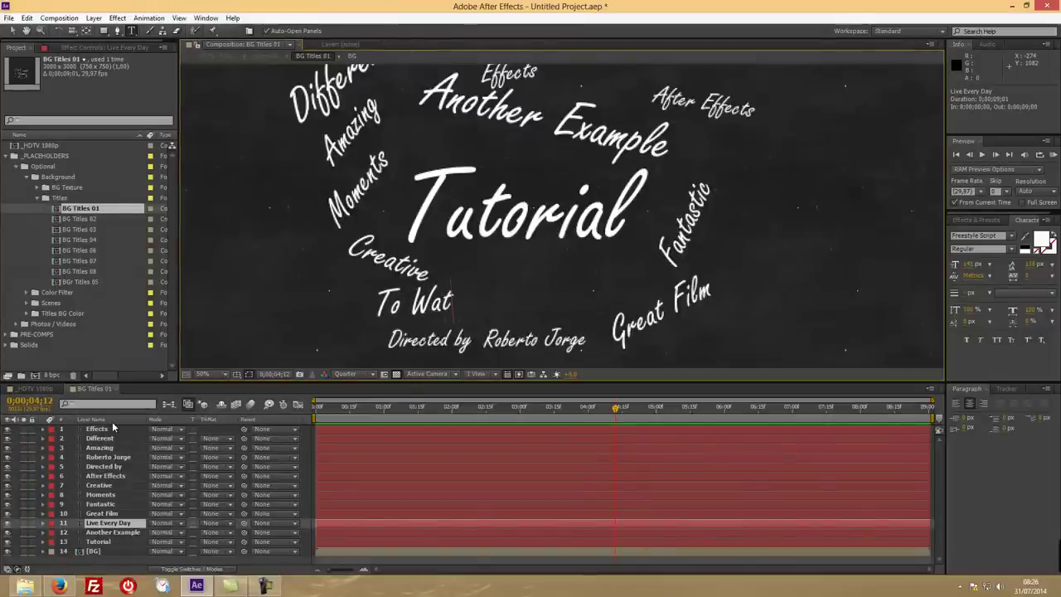
pyautogui.write('hever')
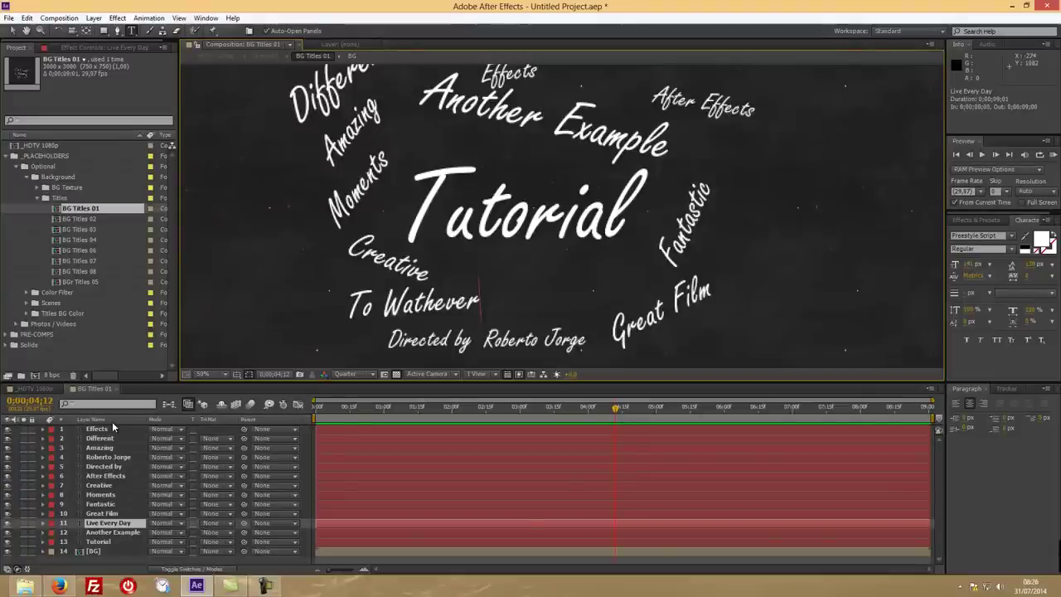
# - Correct the title's spelling to 'To Wathever' and check it in the HDTV 1080p slideshow
pyautogui.press('BackSpace')
pyautogui.press('BackSpace')
pyautogui.press('BackSpace')
pyautogui.press('BackSpace')
pyautogui.press('BackSpace')
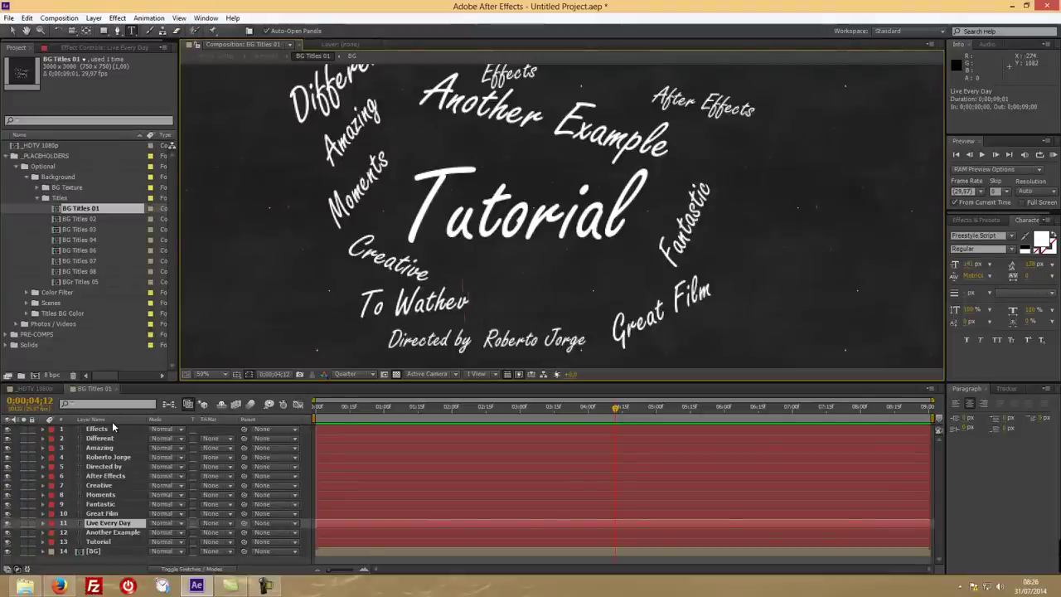
pyautogui.write('ever')
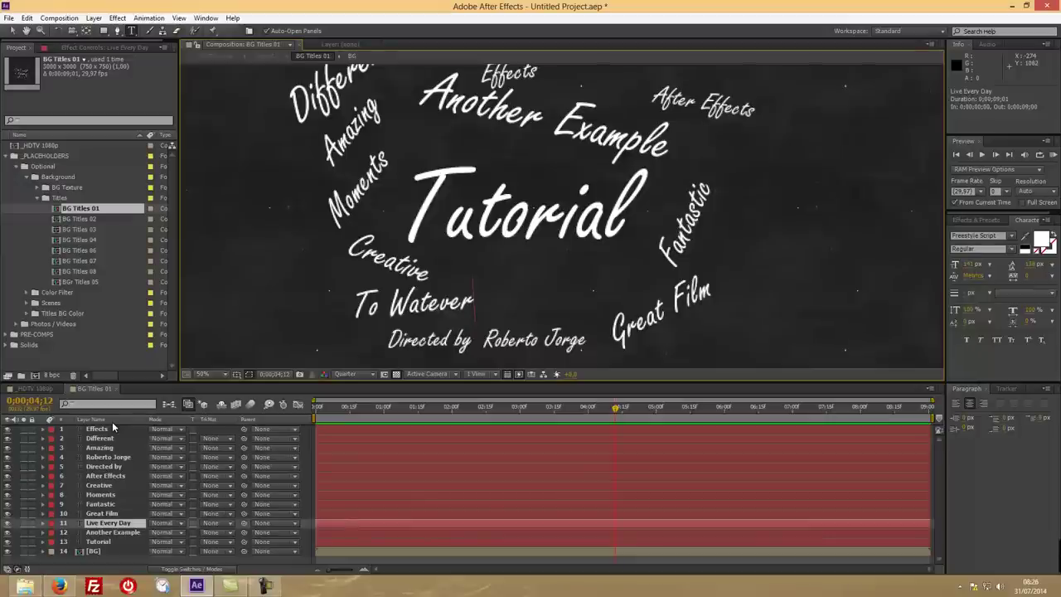
pyautogui.press('BackSpace')
pyautogui.press('BackSpace')
pyautogui.press('BackSpace')
pyautogui.press('BackSpace')
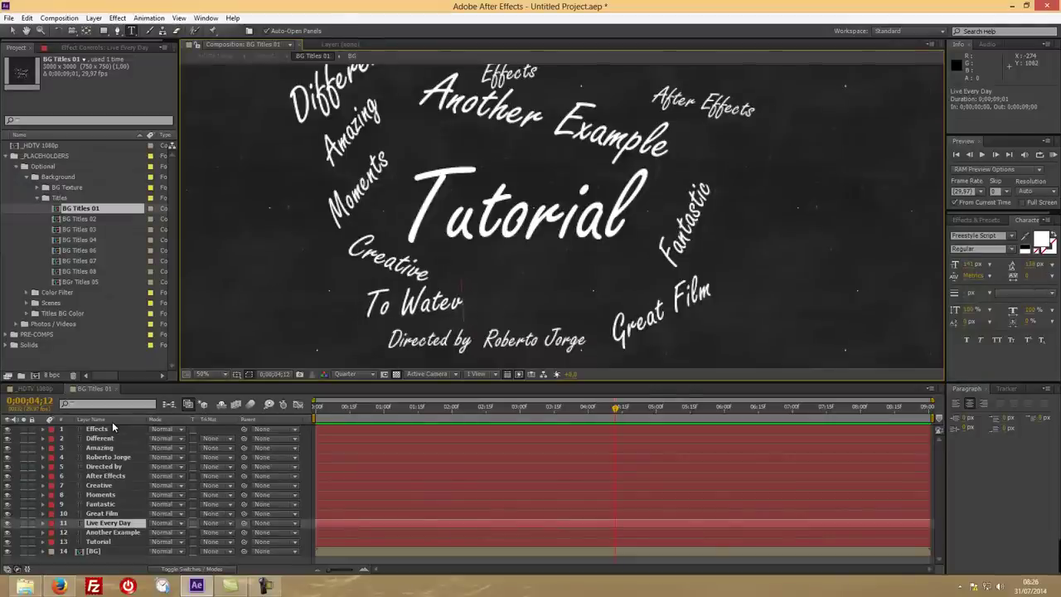
pyautogui.write('here')
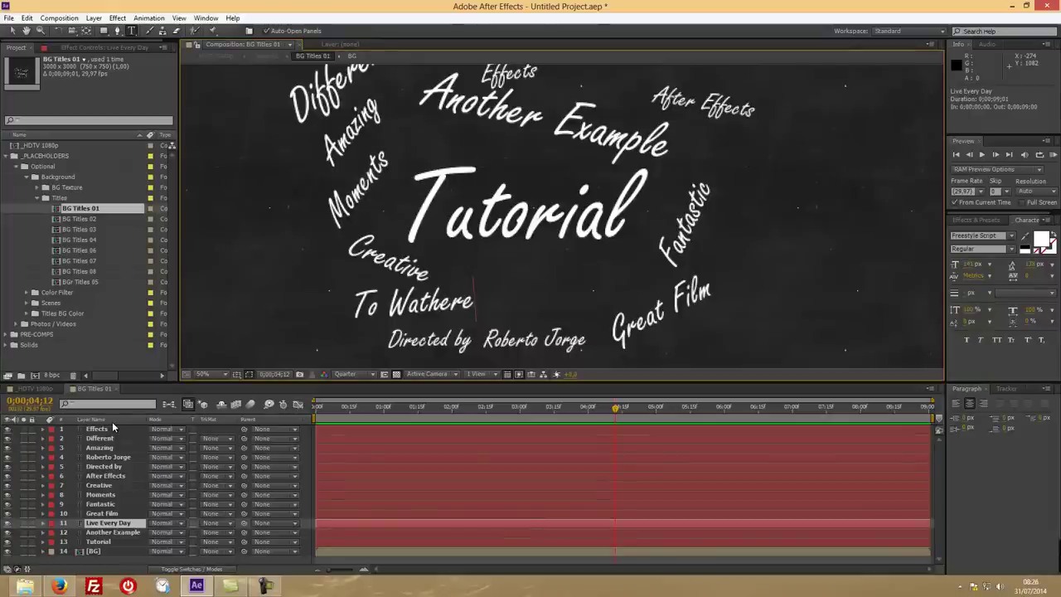
pyautogui.press('BackSpace')
pyautogui.press('BackSpace')
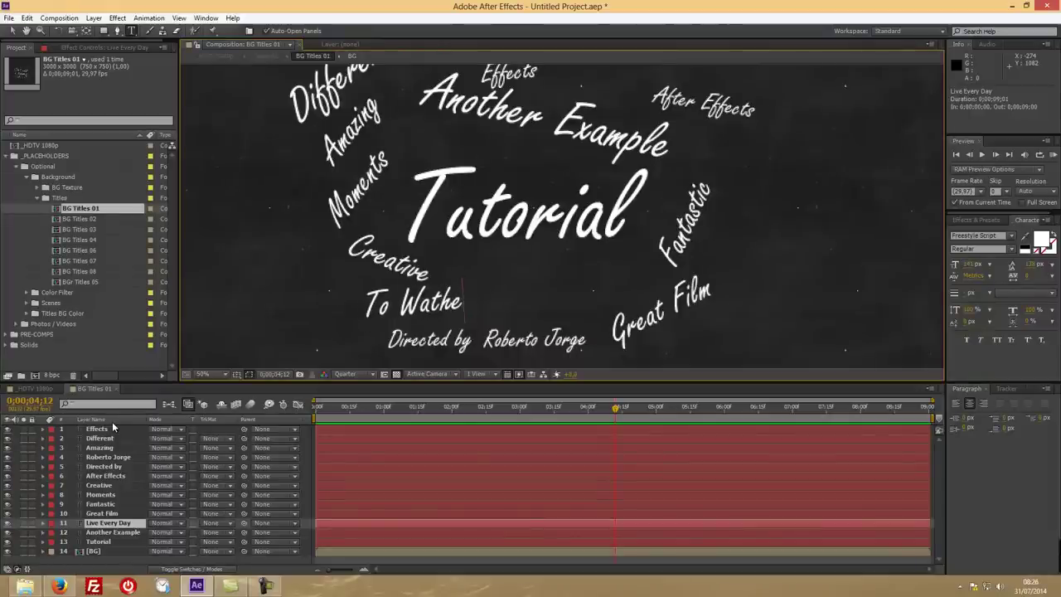
pyautogui.write('ver')
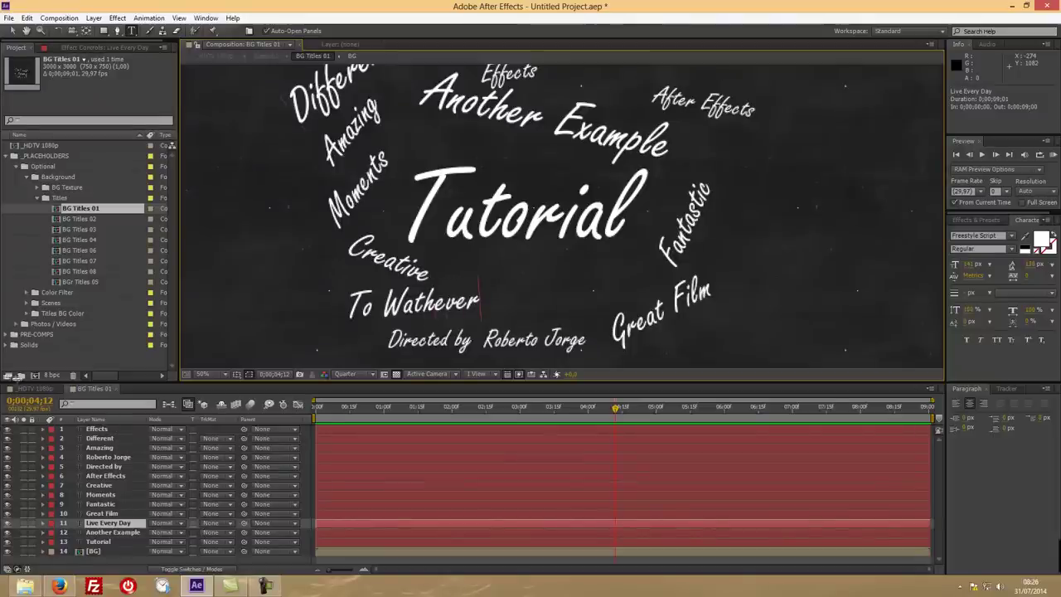
pyautogui.click(31, 389)
pyautogui.moveTo(338, 408); pyautogui.dragTo(333, 412)
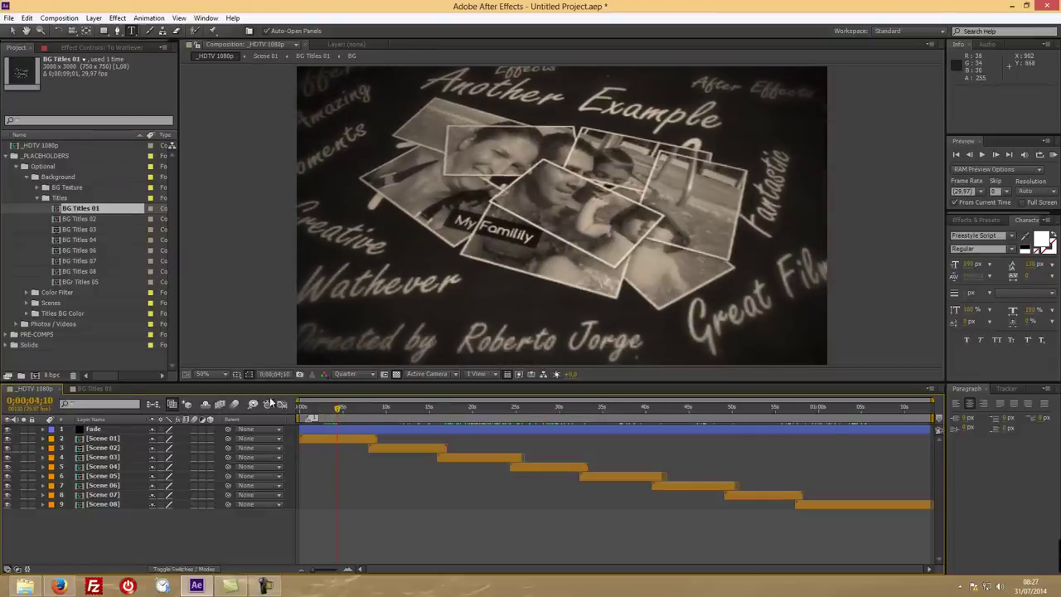
# - In BG Titles 01, change the name after Directed by to 'Yourself' and check it in the slideshow
pyautogui.click(92, 389)
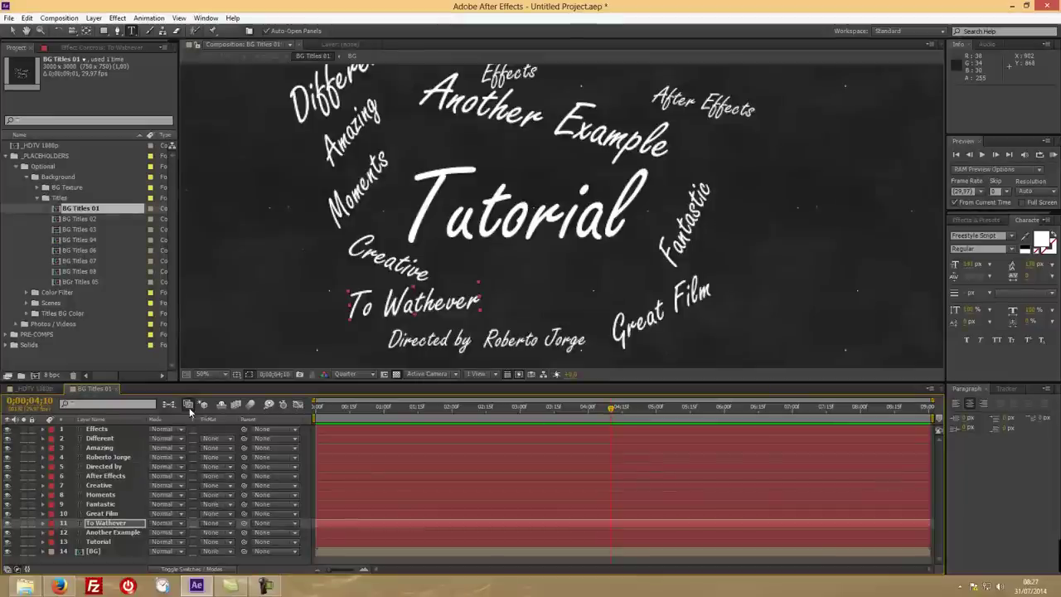
pyautogui.click(114, 515)
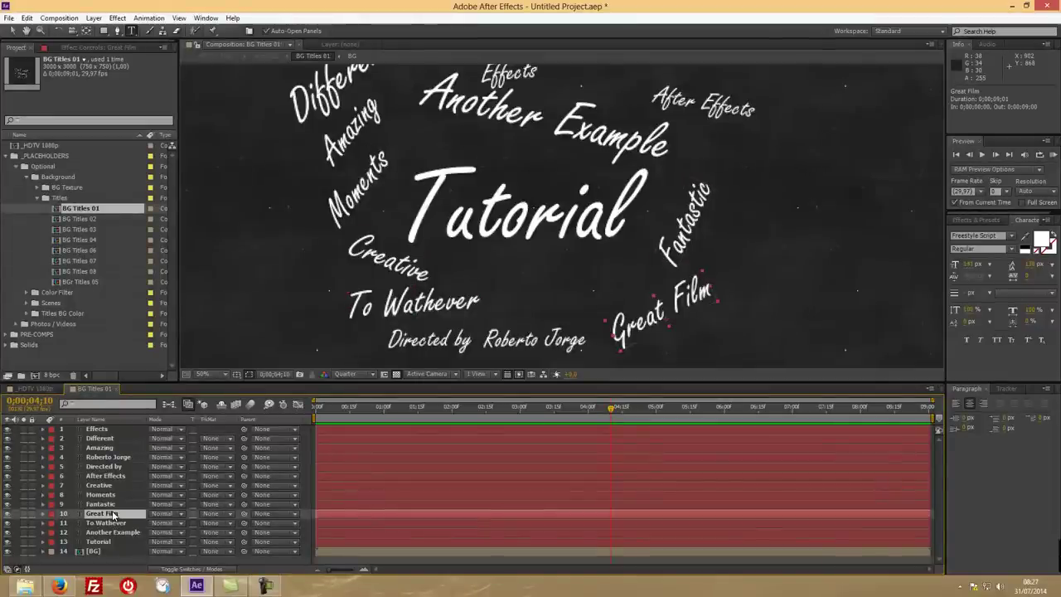
pyautogui.click(116, 469)
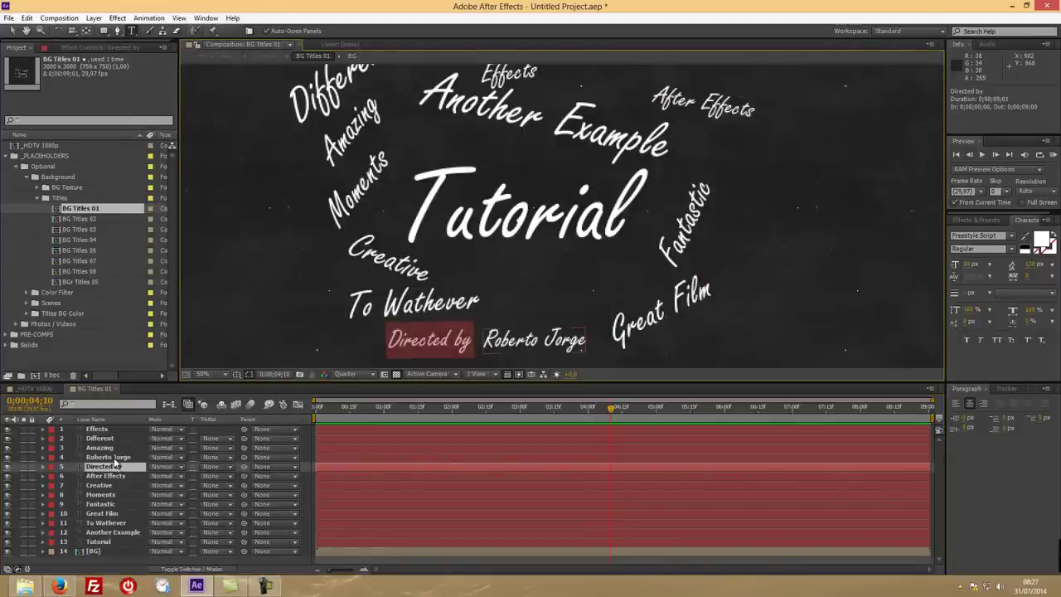
pyautogui.click(115, 458)
pyautogui.write('Y')
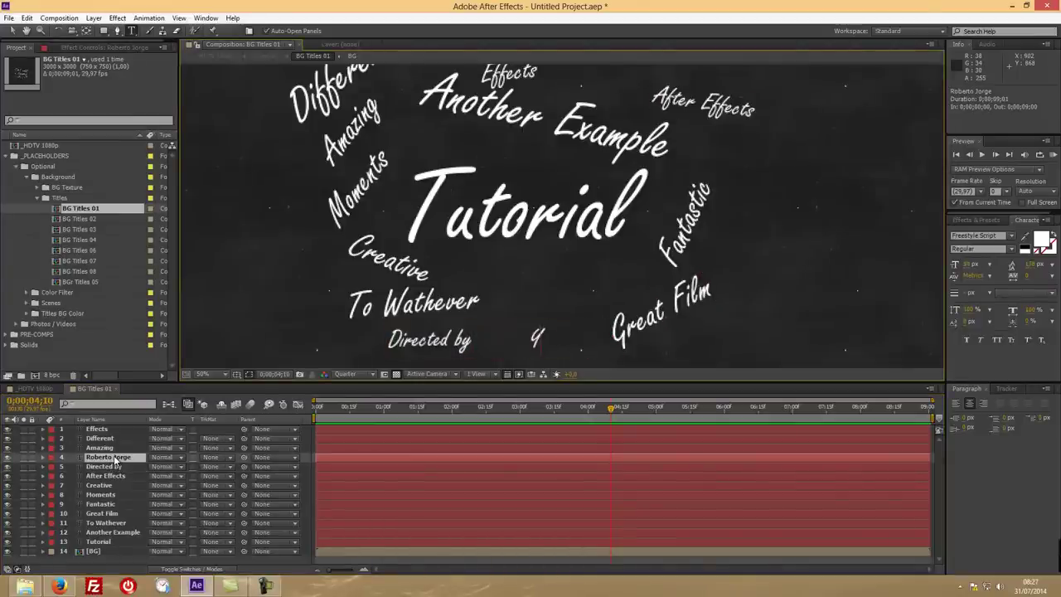
pyautogui.write('ourself')
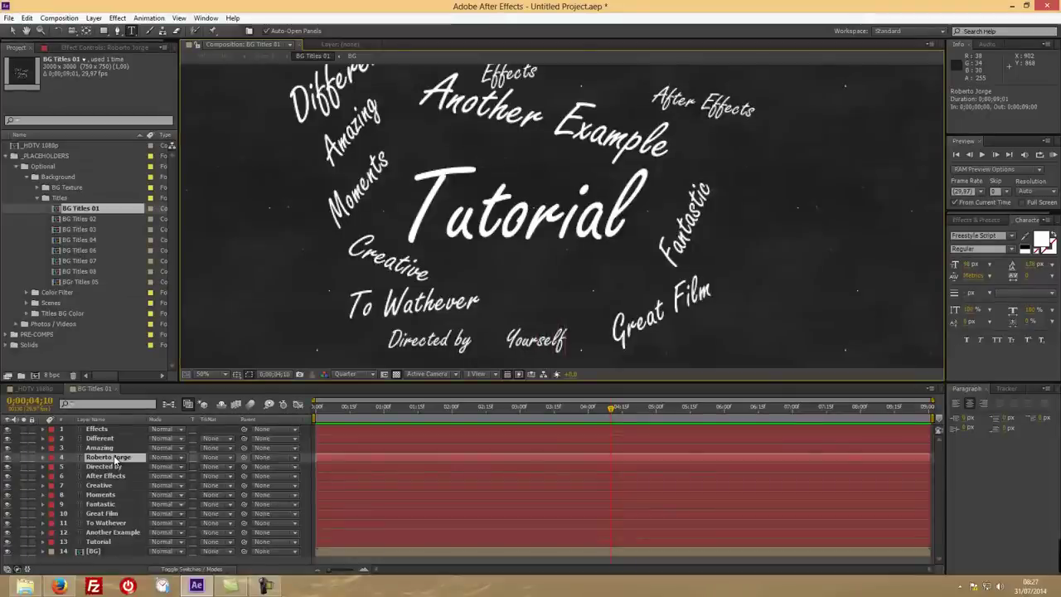
pyautogui.click(36, 388)
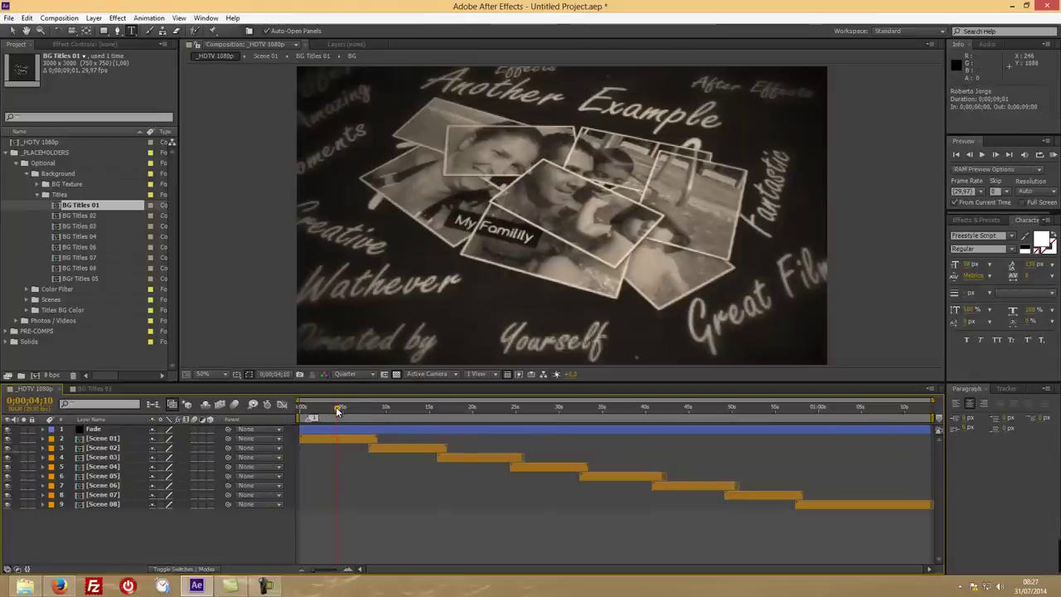
pyautogui.moveTo(337, 409)
pyautogui.mouseDown()
pyautogui.moveTo(323, 408)
pyautogui.moveTo(333, 407)
pyautogui.mouseUp()
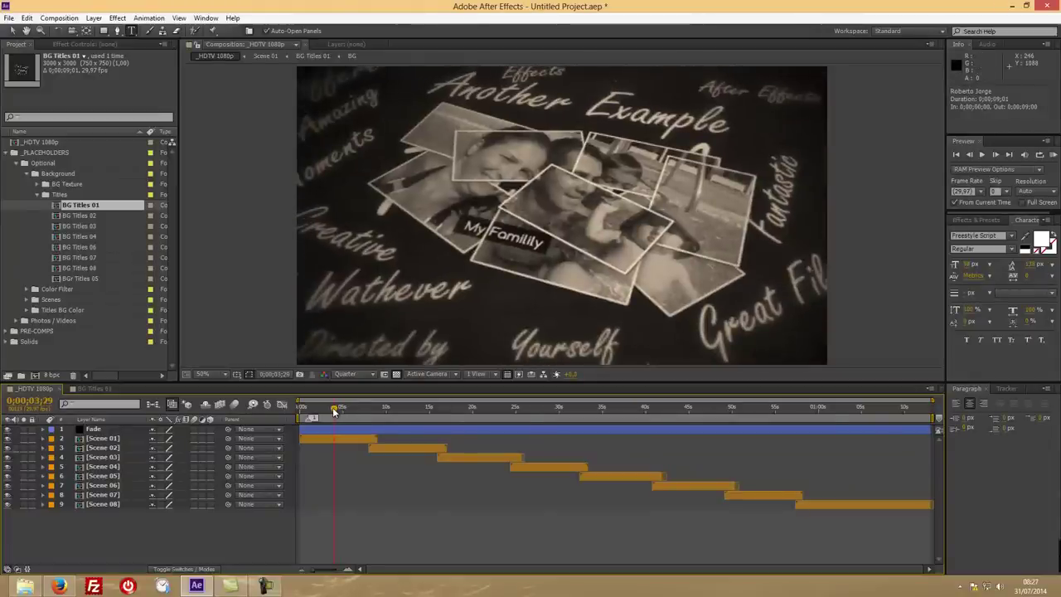
# - Raise the 'Yourself' word slightly and preview the HDTV 1080p collage around 3 seconds
pyautogui.click(93, 388)
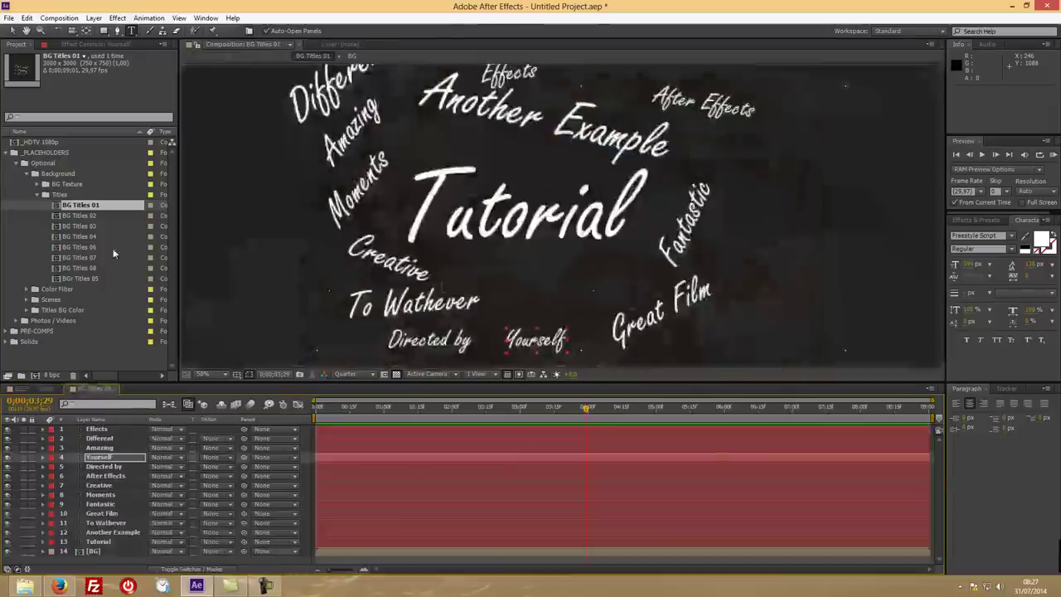
pyautogui.click(15, 29)
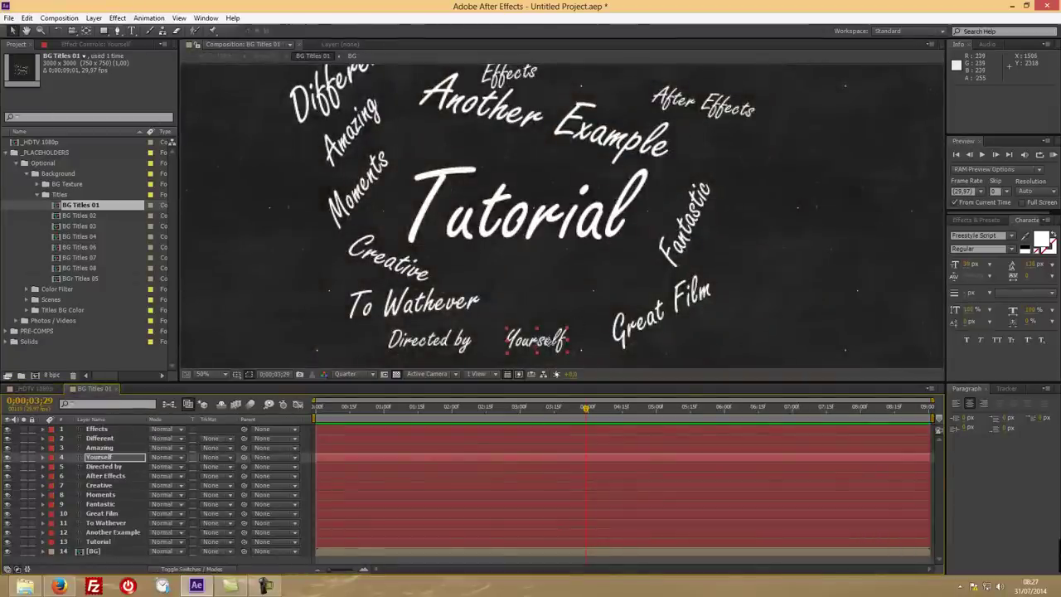
pyautogui.moveTo(536, 340); pyautogui.dragTo(538, 316)
pyautogui.click(37, 388)
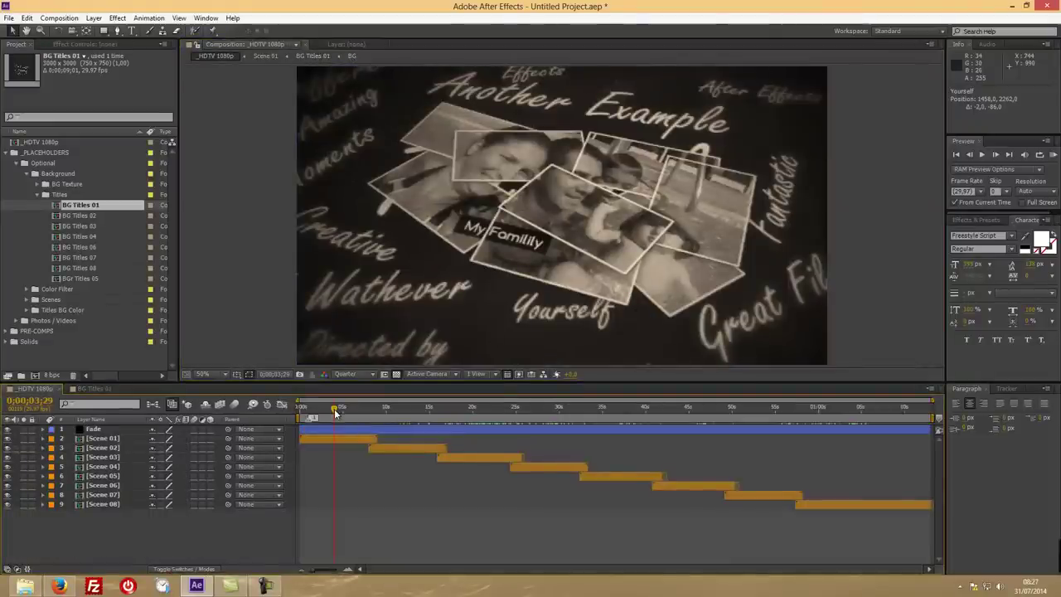
pyautogui.moveTo(335, 411)
pyautogui.mouseDown()
pyautogui.moveTo(326, 408)
pyautogui.moveTo(365, 406)
pyautogui.moveTo(330, 410)
pyautogui.mouseUp()
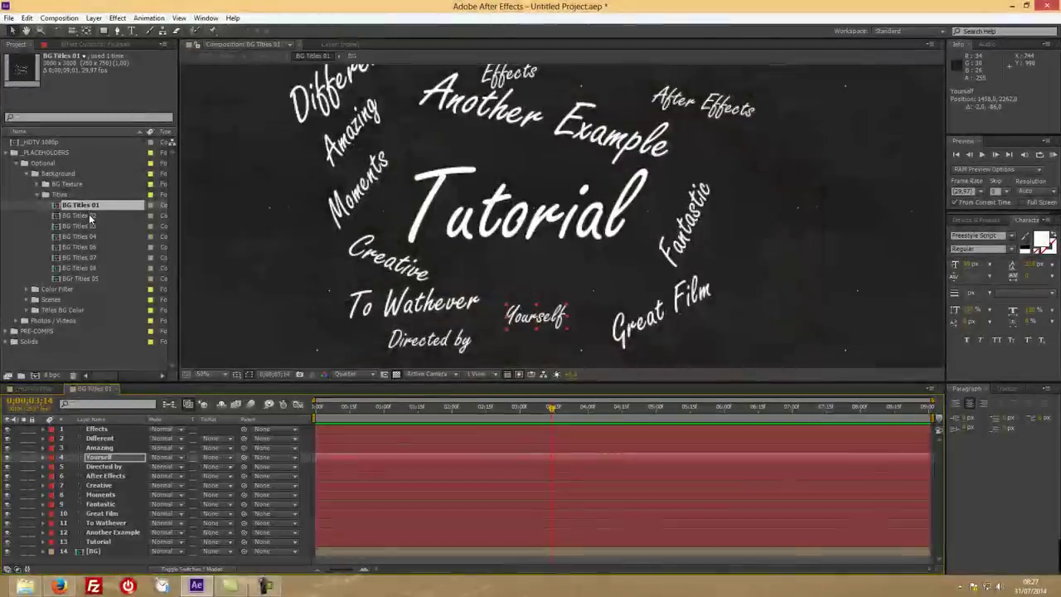
# - Rename the BGr Titles 05 composition to BG Titles 05
pyautogui.click(91, 216)
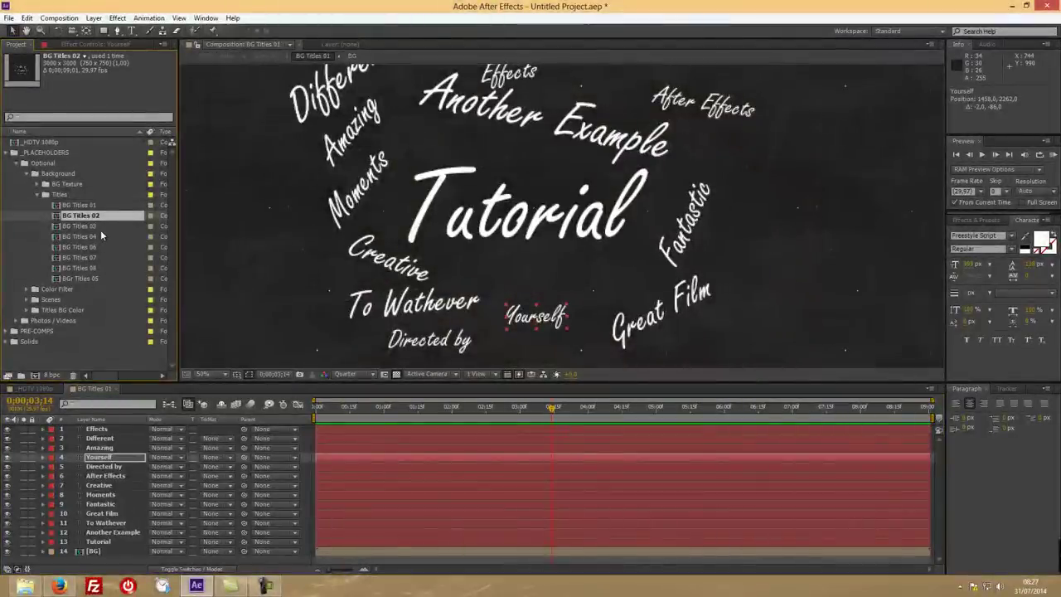
pyautogui.click(96, 247)
pyautogui.click(91, 269)
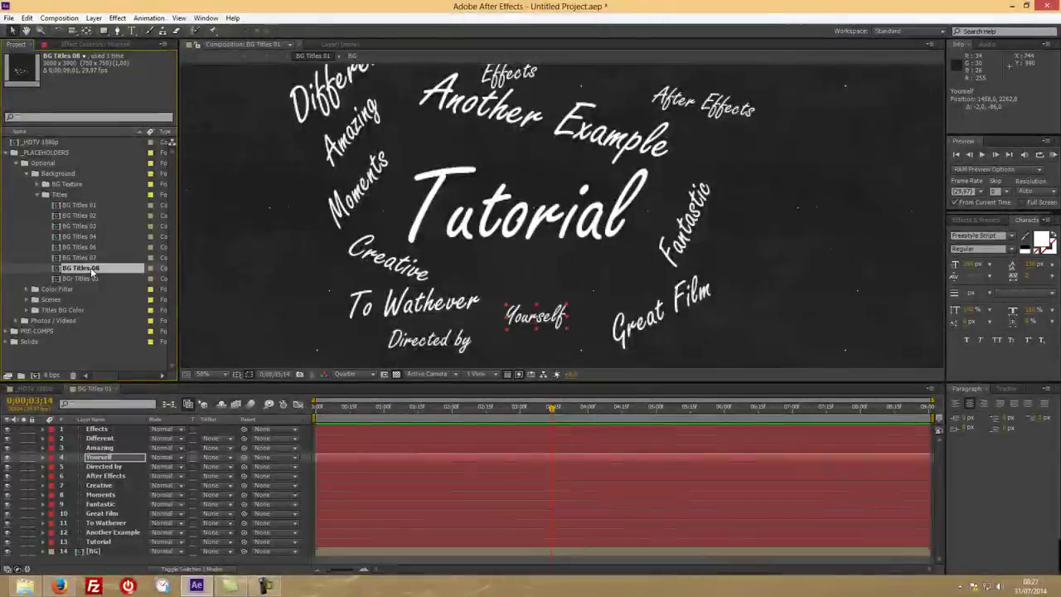
pyautogui.click(96, 279)
pyautogui.rightClick(107, 285)
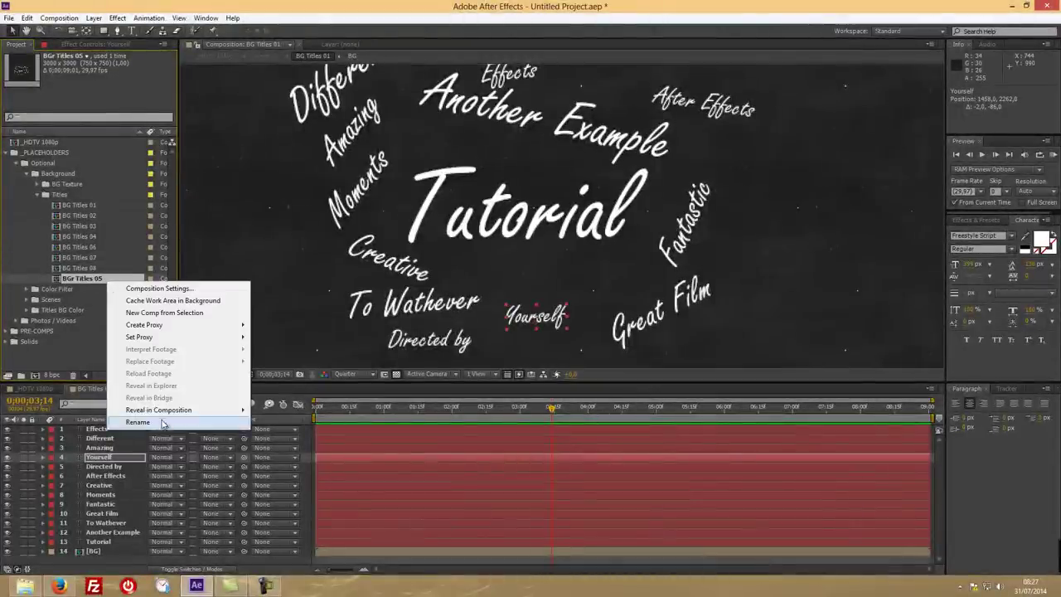
pyautogui.click(130, 425)
pyautogui.press('Return')
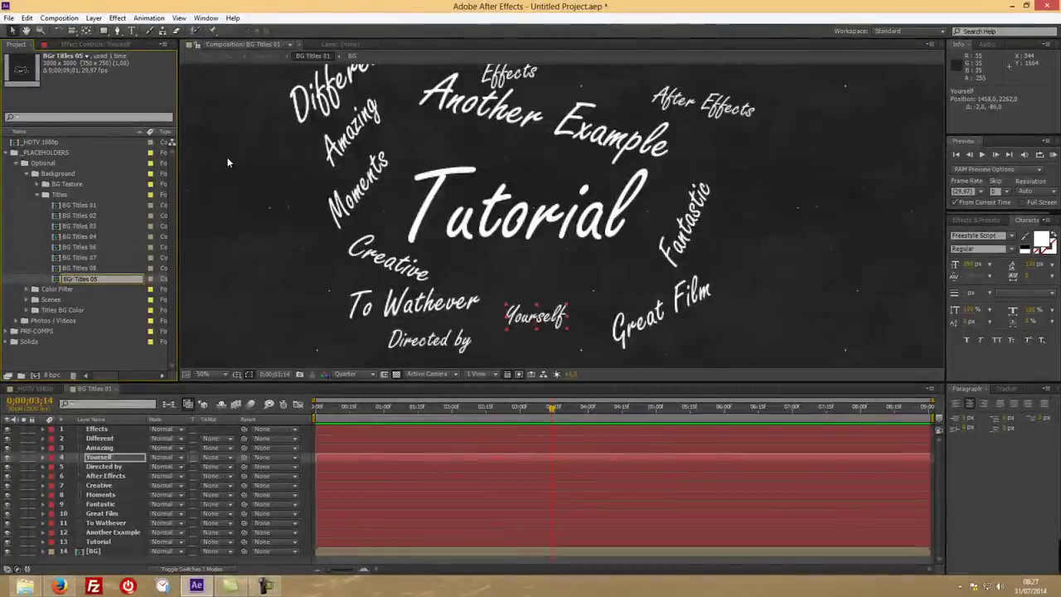
pyautogui.press('Return')
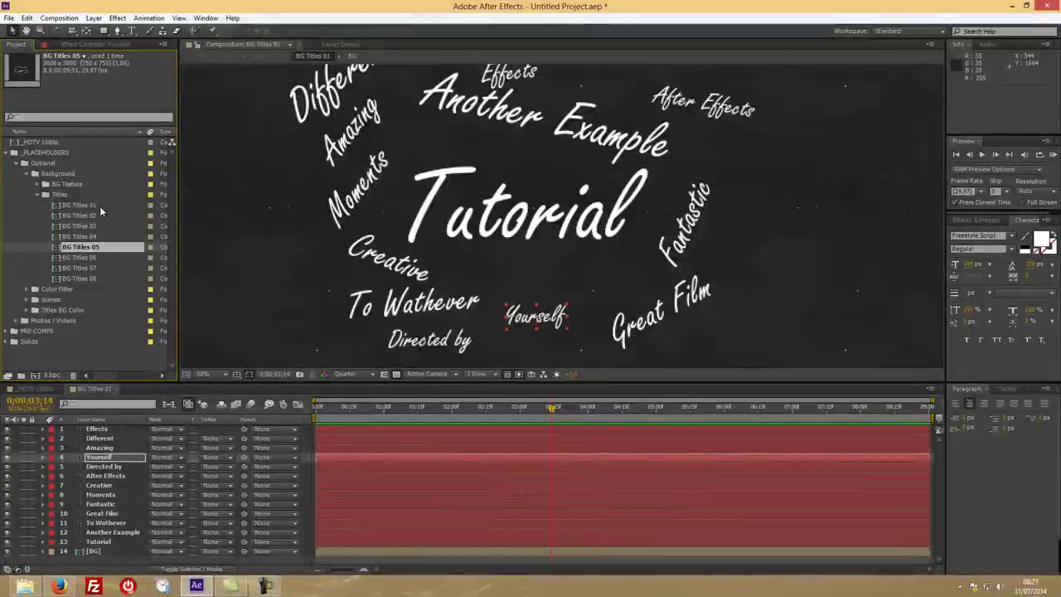
# - Select the Scene 02 layer in the HDTV 1080p slideshow and move to the Summer scene around 11 seconds
pyautogui.click(36, 388)
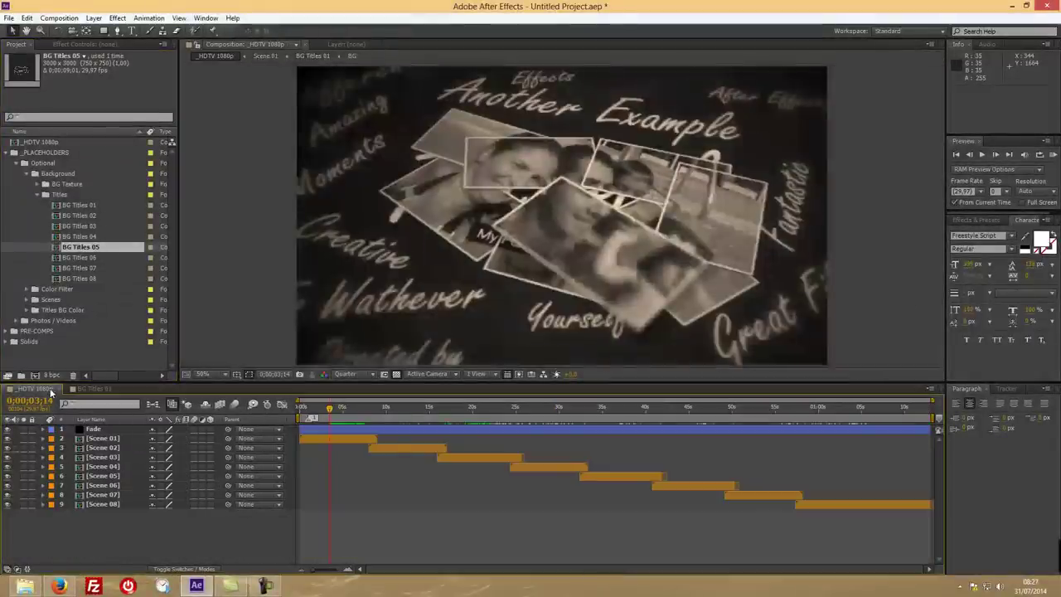
pyautogui.click(396, 448)
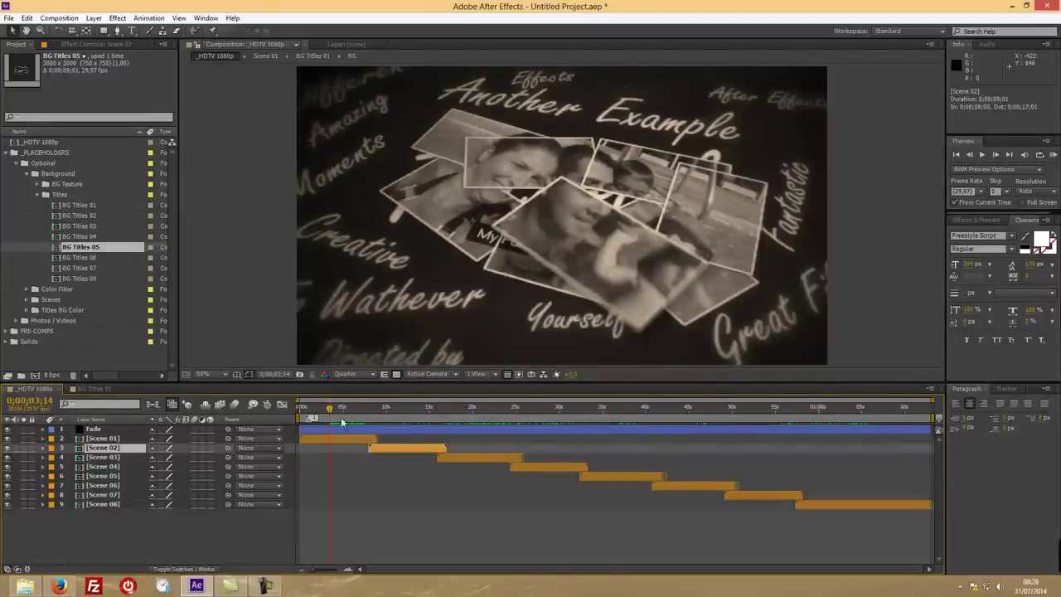
pyautogui.moveTo(343, 423); pyautogui.dragTo(402, 409)
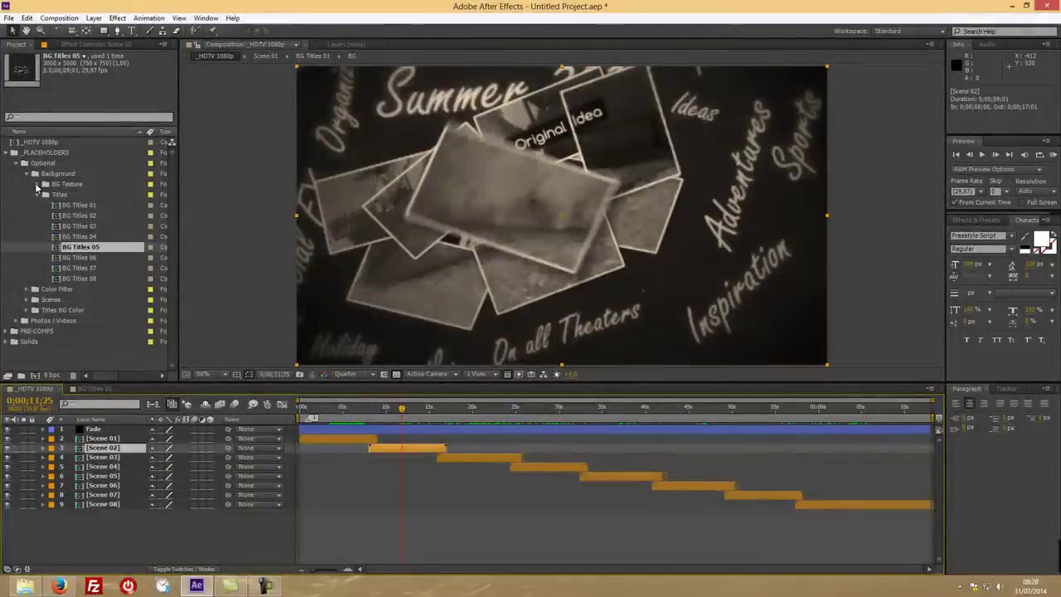
# - Try swapping Scene 02's BG Titles 02 for BG Titles 01, undo it, and return to about 5 seconds
pyautogui.doubleClick(103, 448)
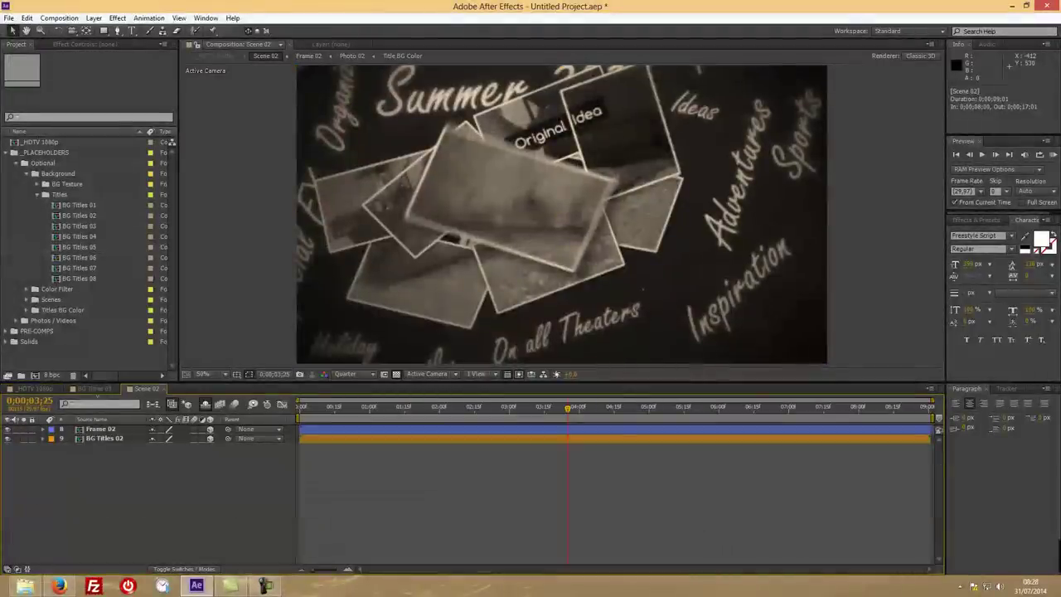
pyautogui.click(103, 439)
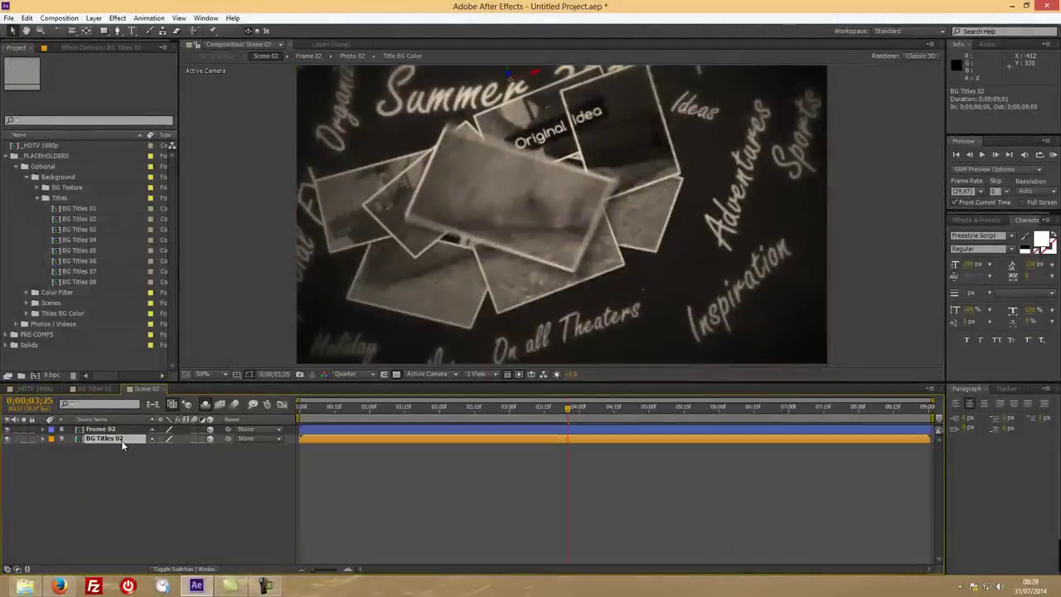
pyautogui.click(92, 209)
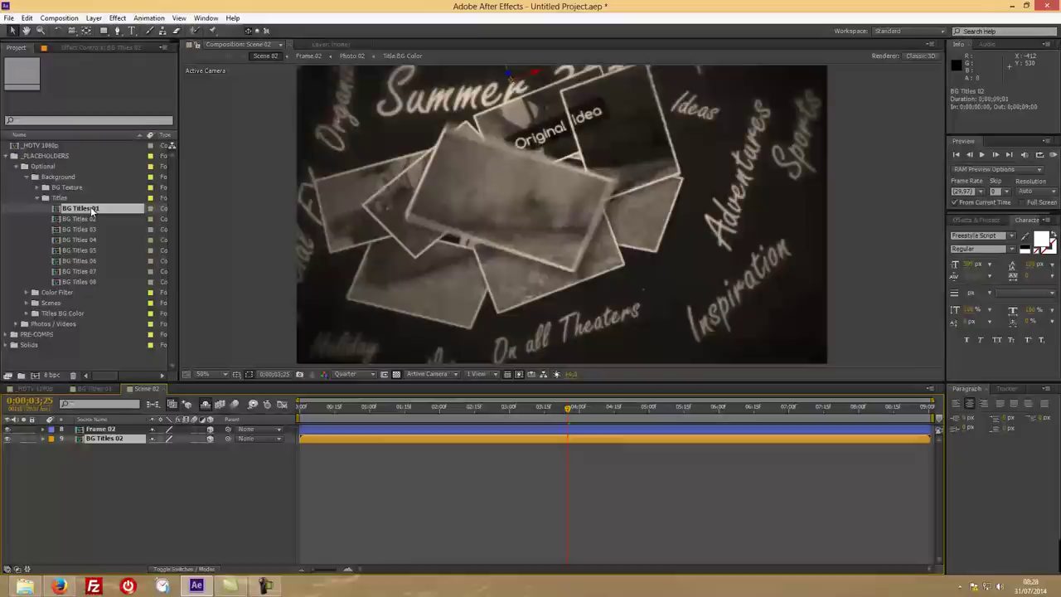
pyautogui.moveTo(92, 209); pyautogui.dragTo(116, 441)
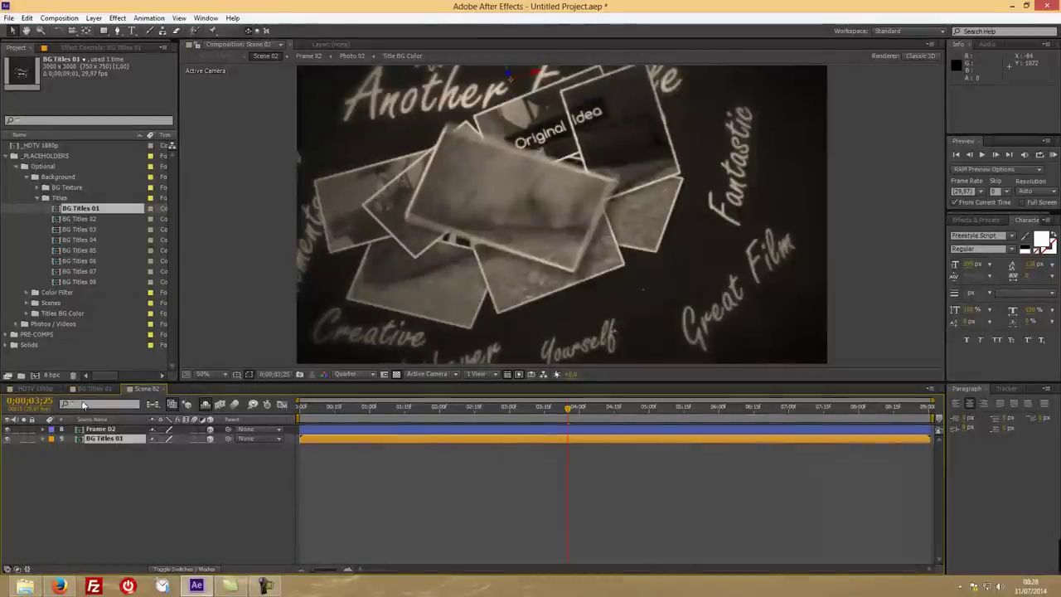
pyautogui.click(40, 388)
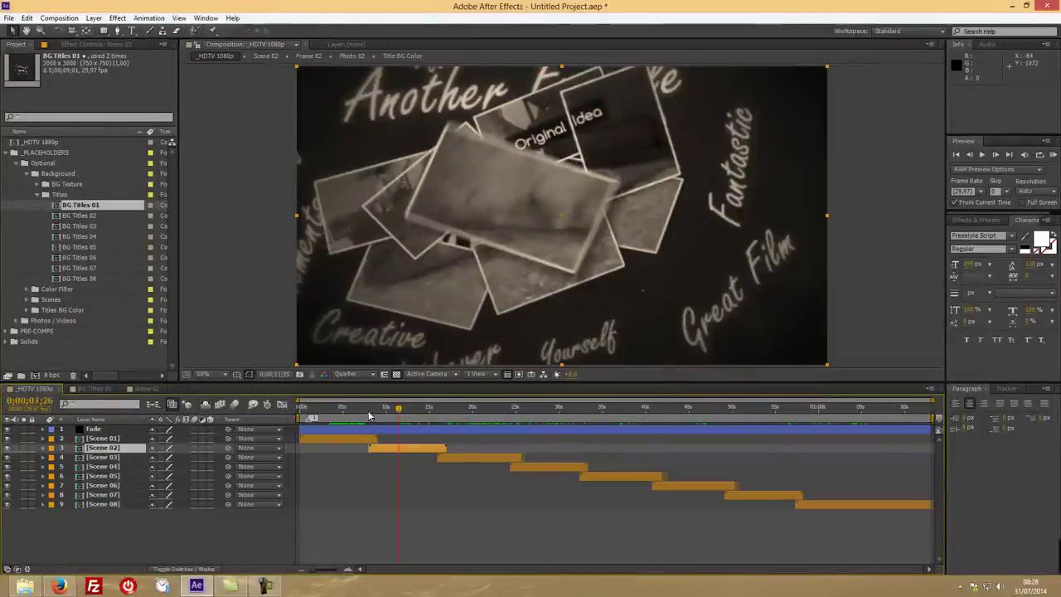
pyautogui.moveTo(406, 411)
pyautogui.mouseDown()
pyautogui.moveTo(344, 413)
pyautogui.moveTo(408, 417)
pyautogui.mouseUp()
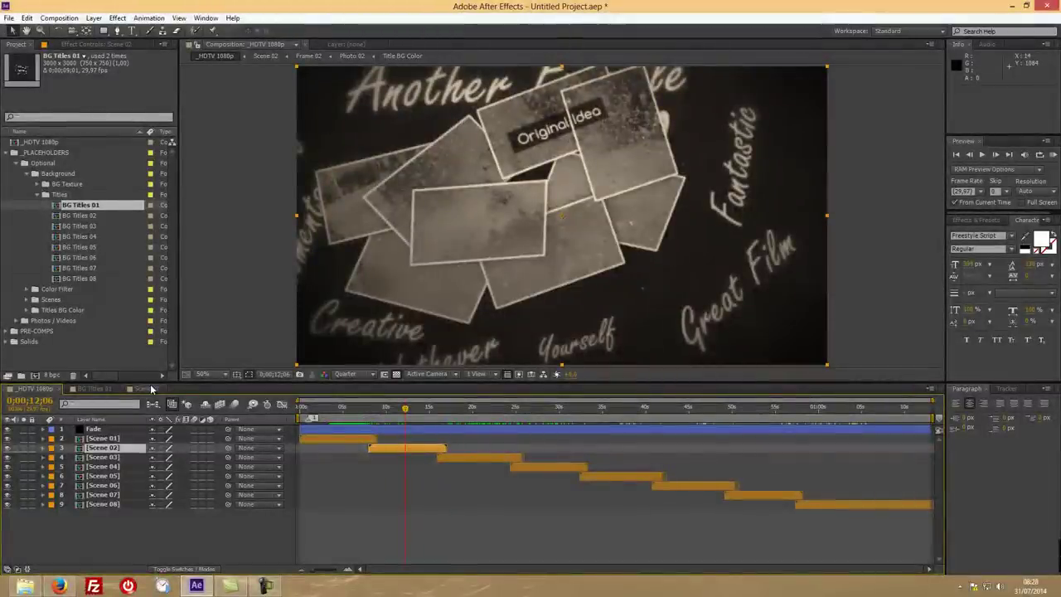
pyautogui.hotkey('ctrl', 'z')
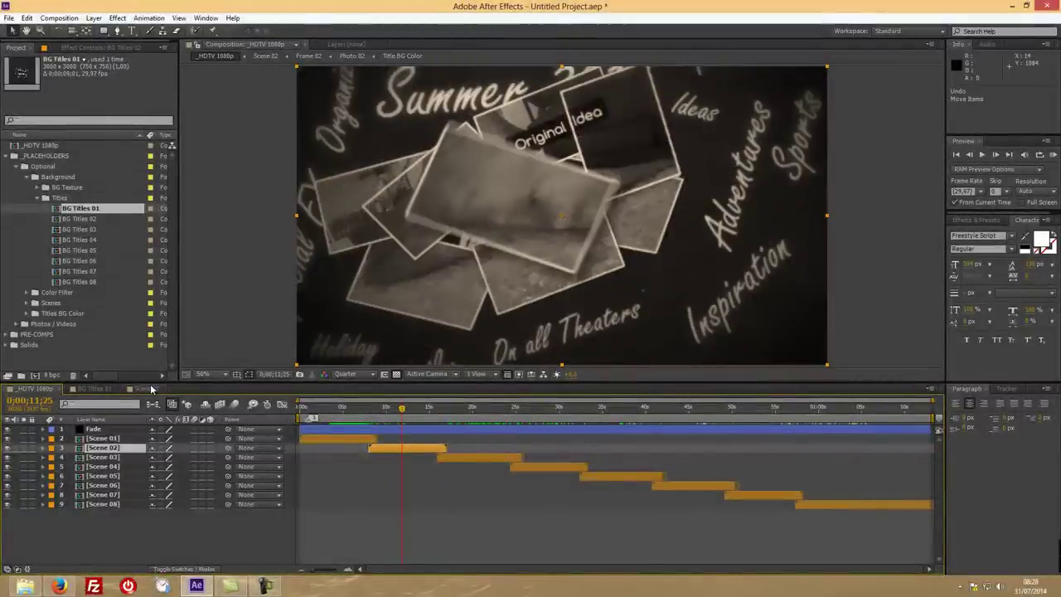
pyautogui.click(348, 409)
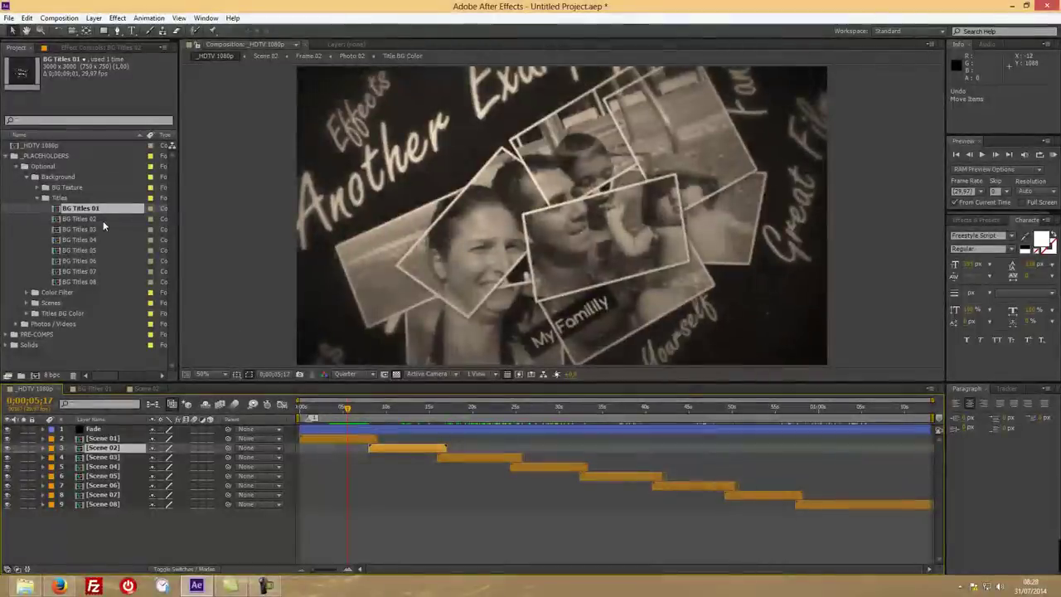
# - Open the Color Filter composition and scrub the HDTV 1080p collage animation
pyautogui.click(39, 200)
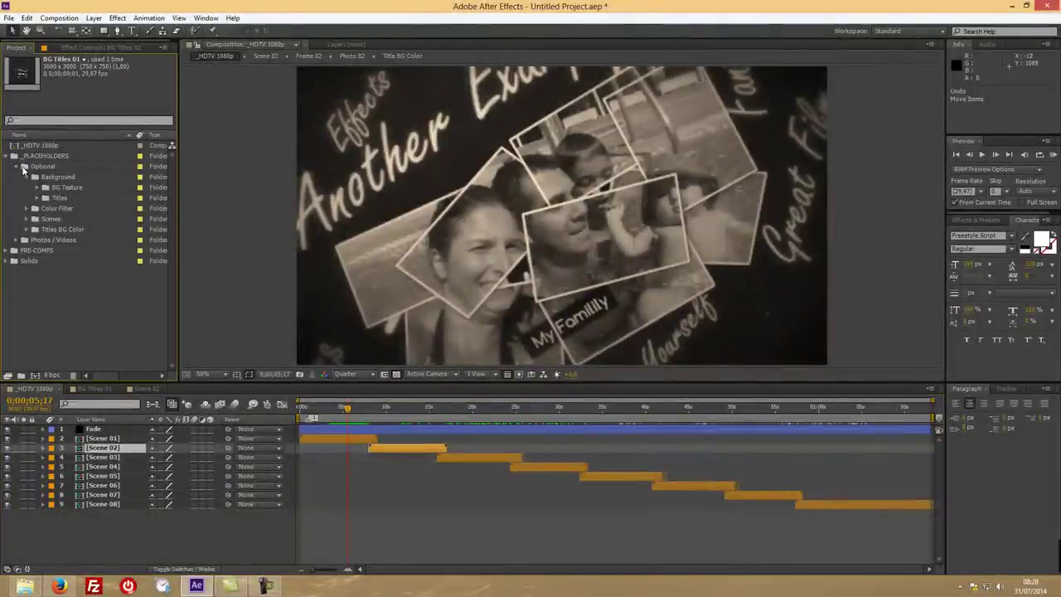
pyautogui.click(29, 178)
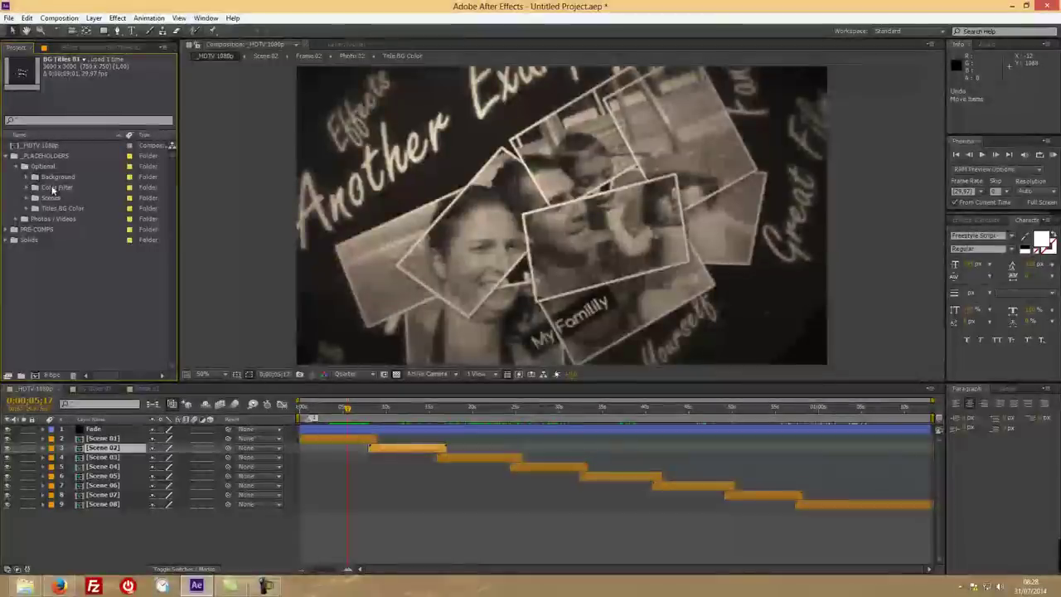
pyautogui.click(25, 188)
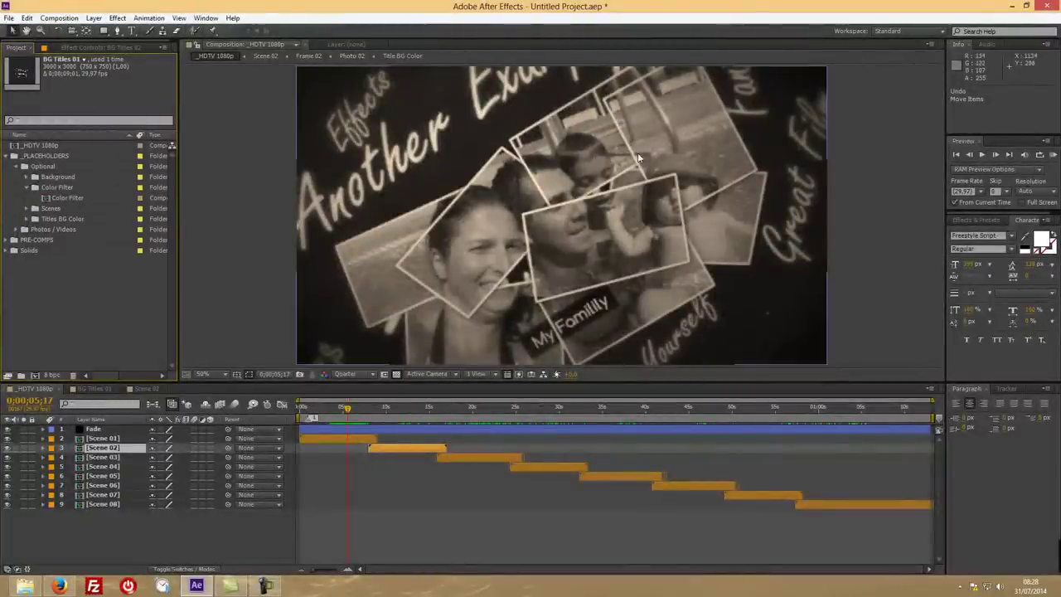
pyautogui.moveTo(347, 412); pyautogui.dragTo(331, 408)
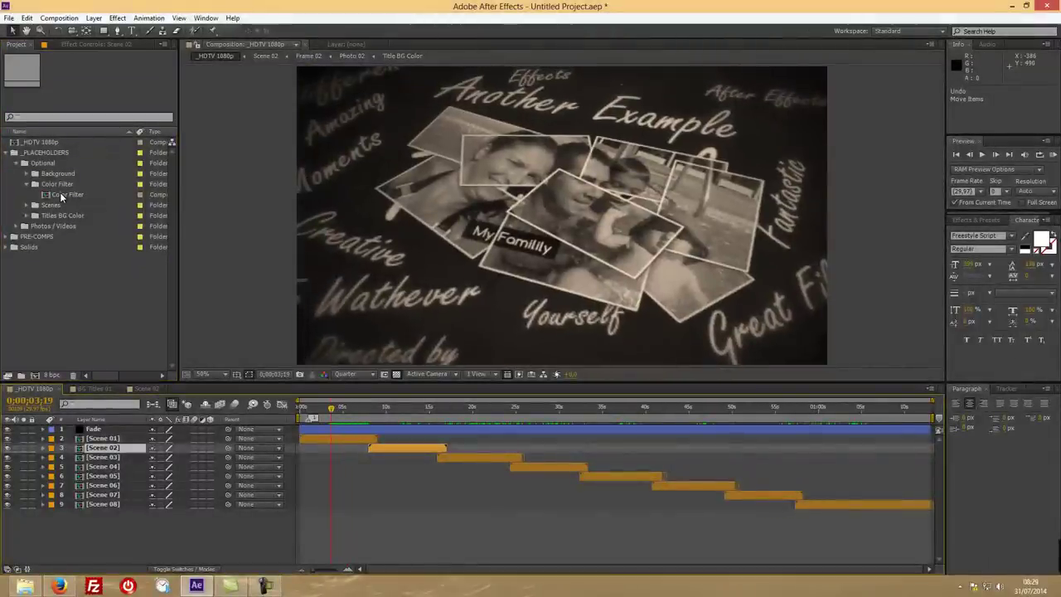
pyautogui.doubleClick(59, 194)
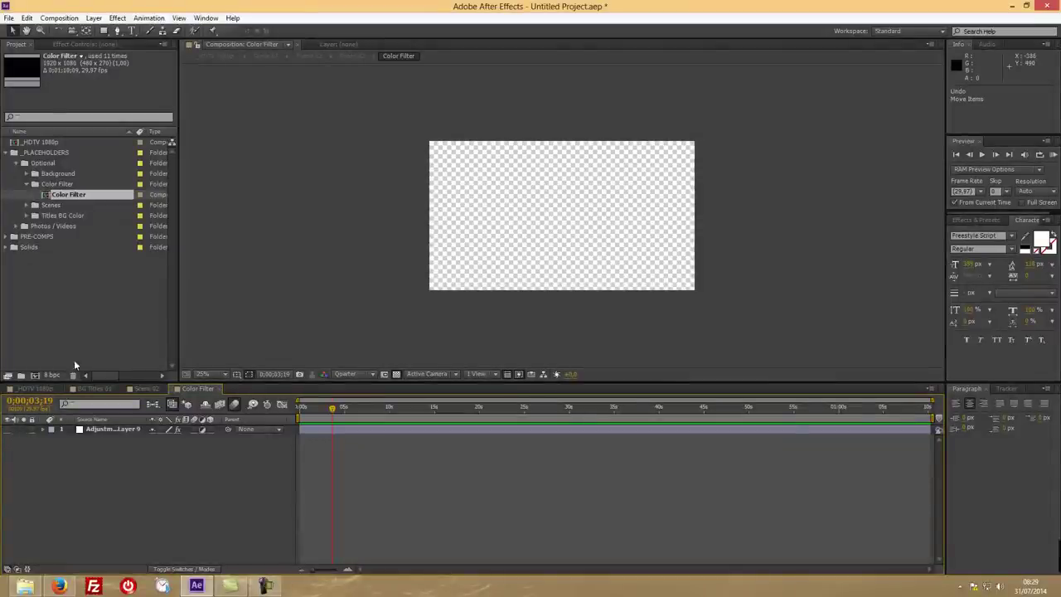
pyautogui.click(33, 387)
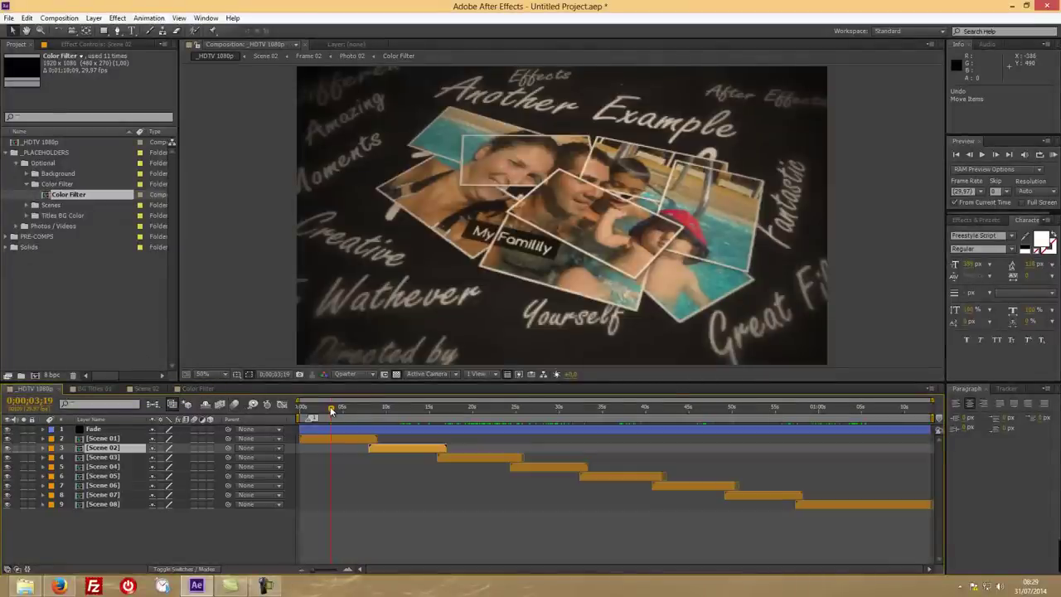
pyautogui.moveTo(330, 407)
pyautogui.mouseDown()
pyautogui.moveTo(686, 415)
pyautogui.moveTo(498, 426)
pyautogui.moveTo(328, 412)
pyautogui.moveTo(340, 412)
pyautogui.mouseUp()
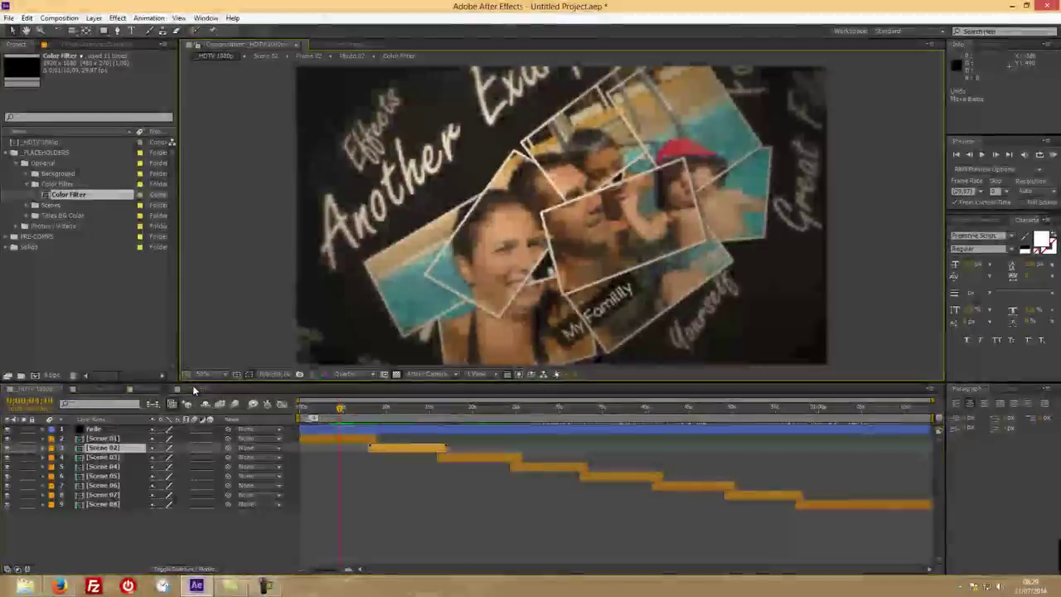
# - Close the Color Filter, Scene 02 and BG Titles 01 comp tabs
pyautogui.click(194, 388)
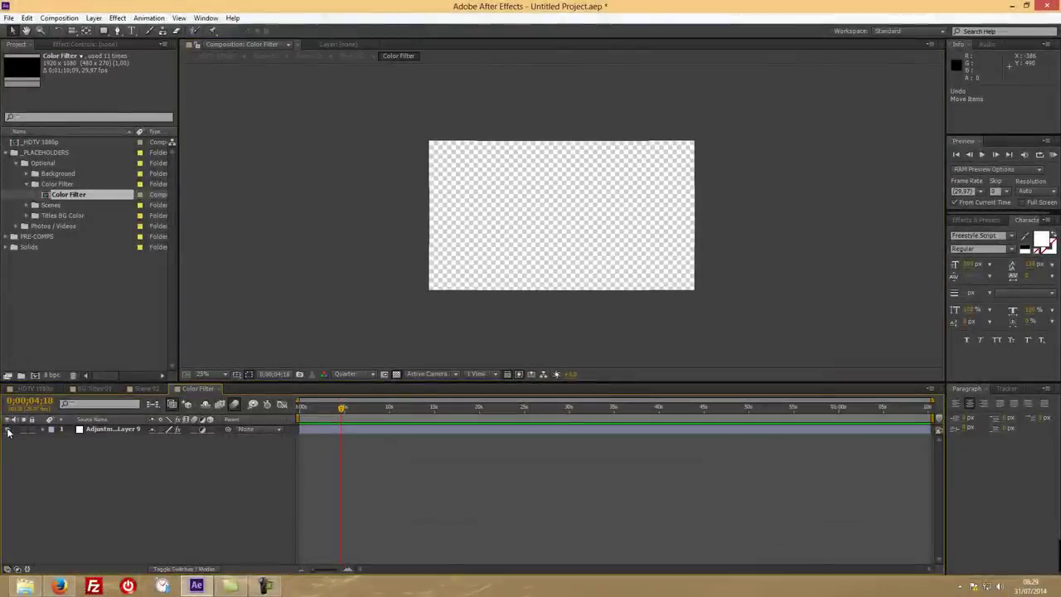
pyautogui.click(218, 388)
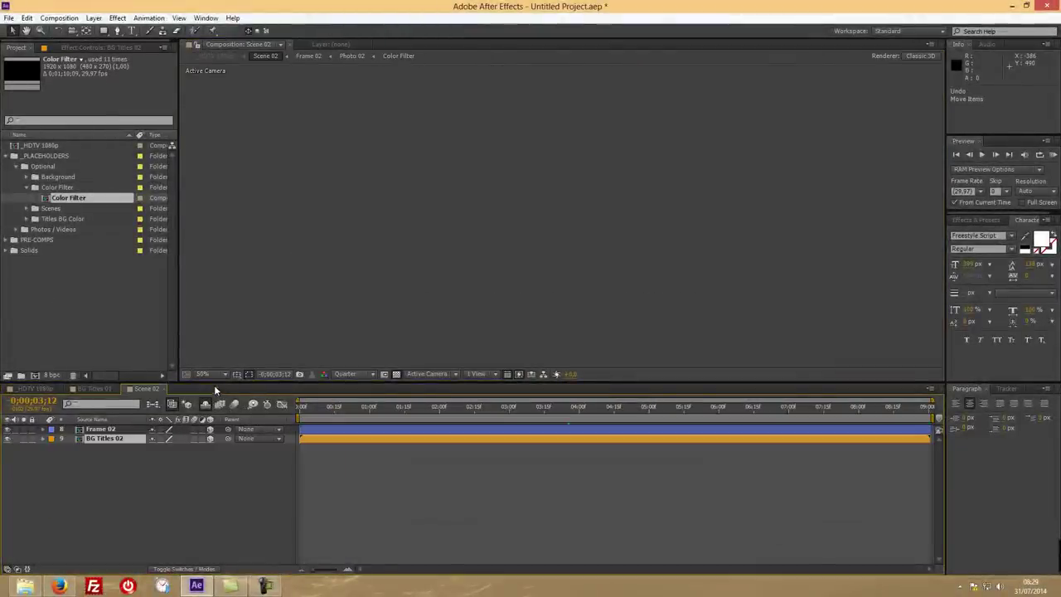
pyautogui.click(163, 389)
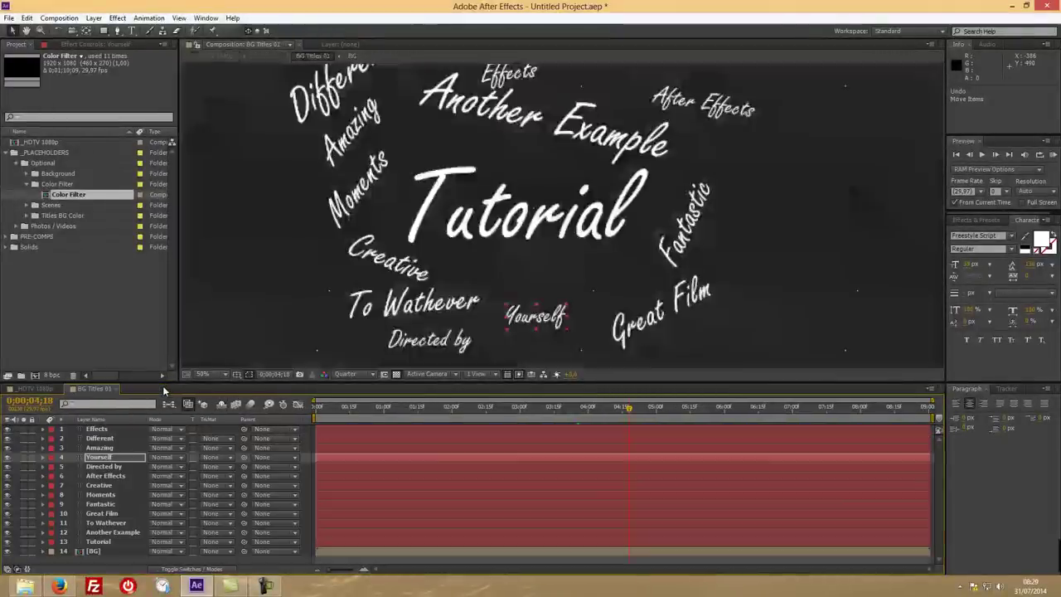
pyautogui.click(117, 389)
# - Open the Title BG Color composition from the Titles BG Color folder
pyautogui.click(34, 184)
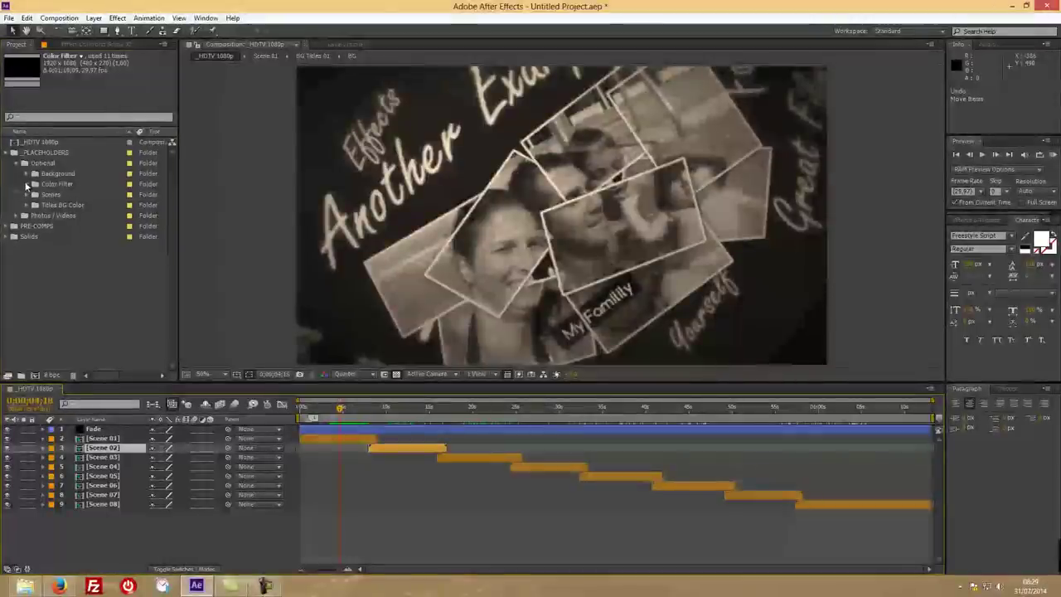
pyautogui.click(50, 195)
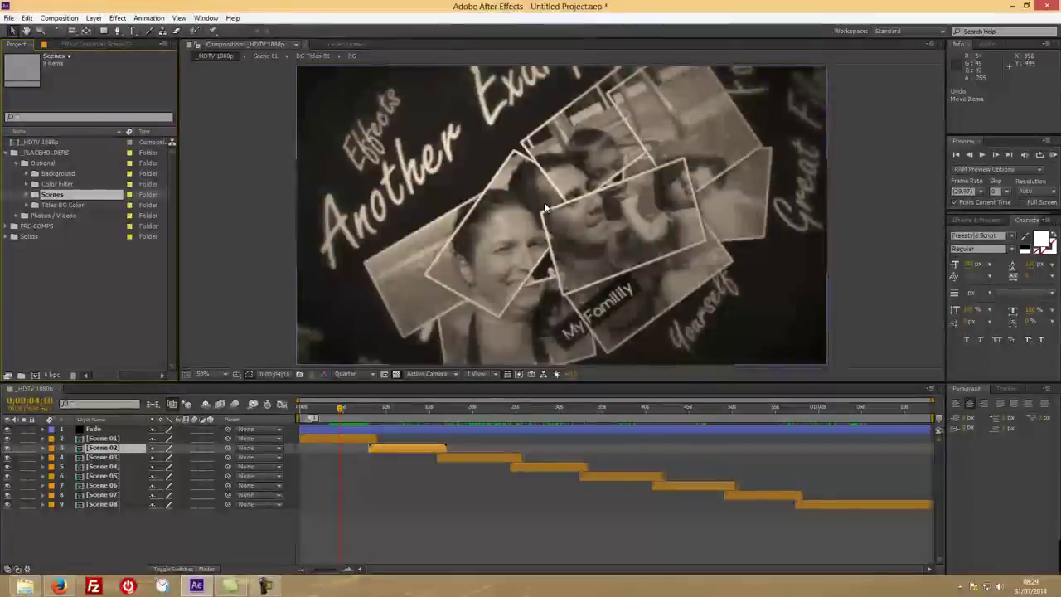
pyautogui.click(58, 206)
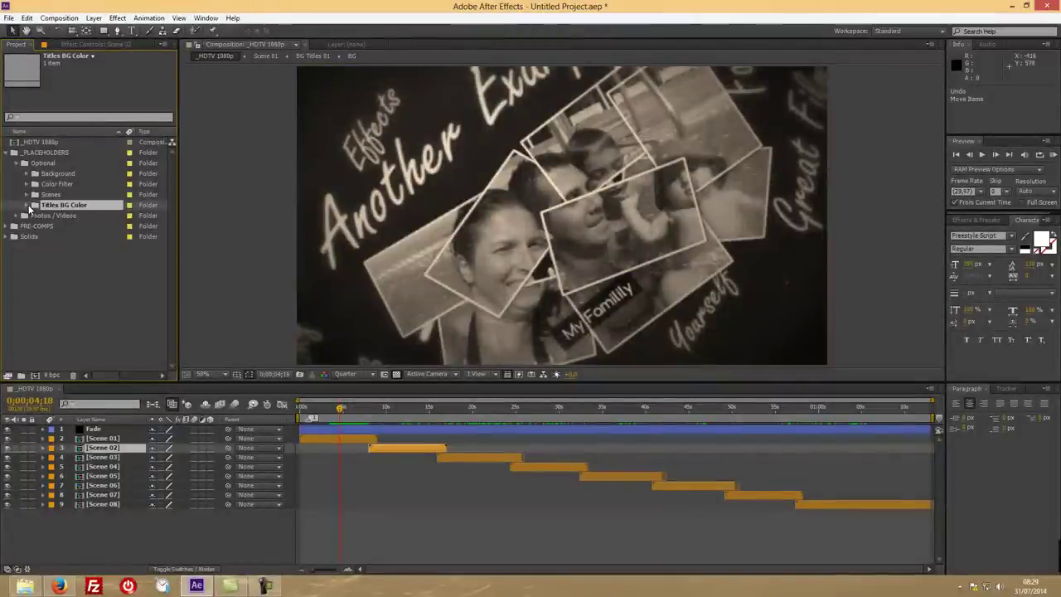
pyautogui.click(26, 204)
pyautogui.doubleClick(82, 215)
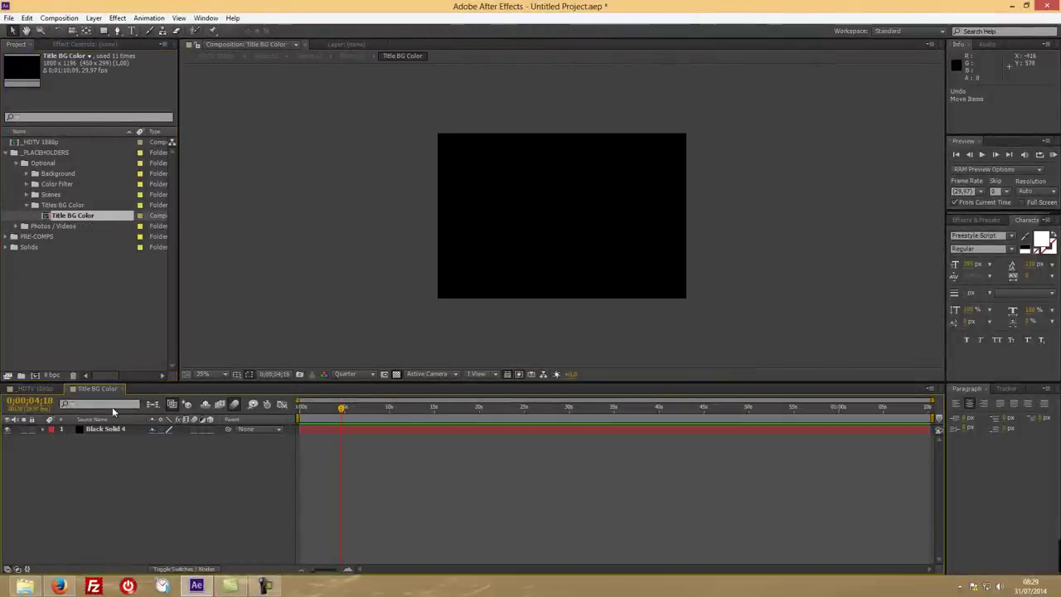
# - Change the black solid's colour to pure red FF0000 in Solid Settings and close the comp
pyautogui.click(110, 428)
pyautogui.click(94, 18)
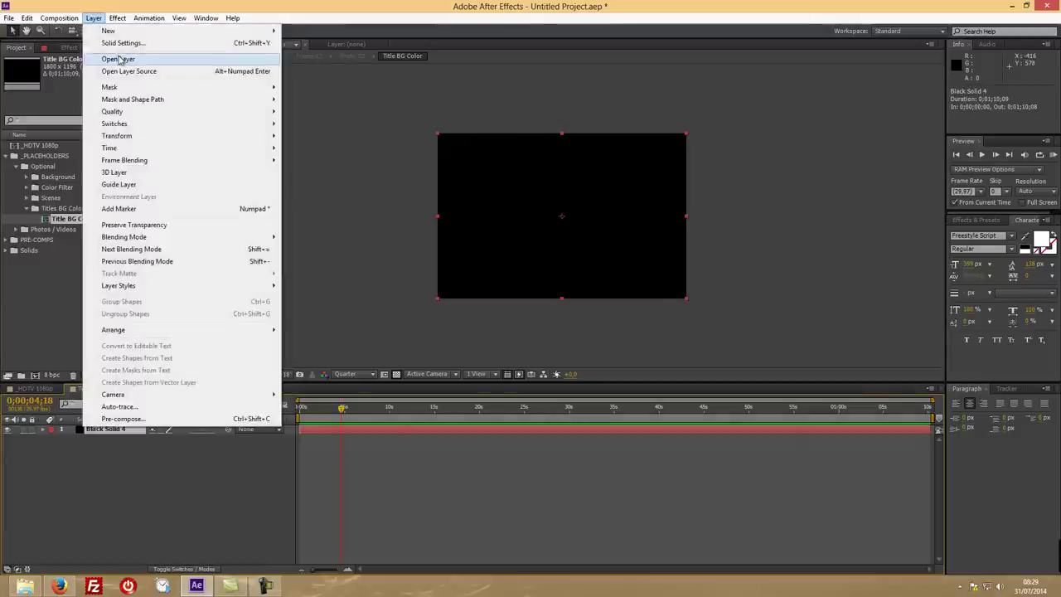
pyautogui.click(125, 44)
pyautogui.click(115, 190)
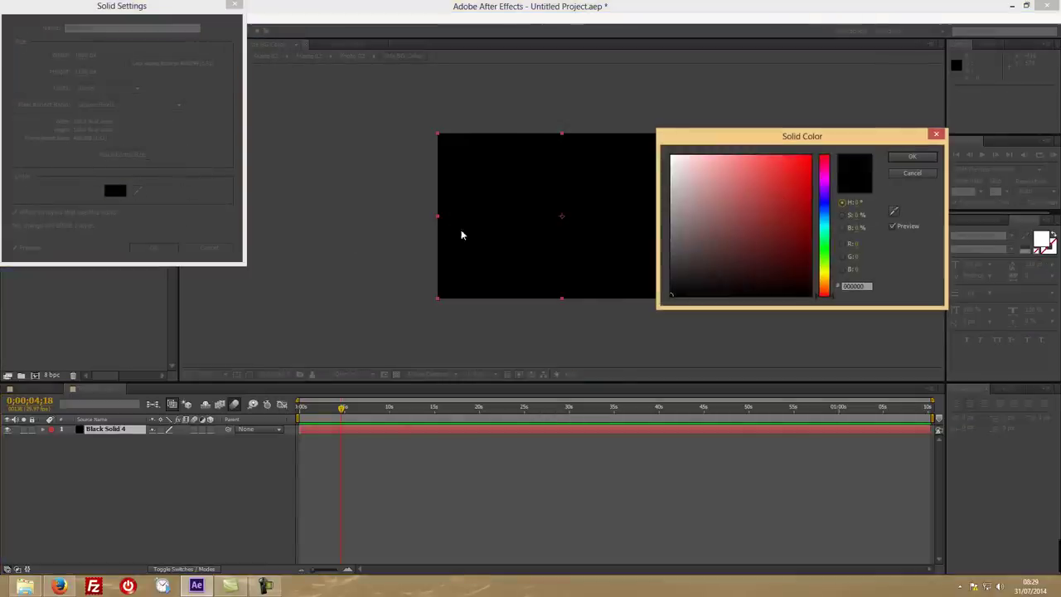
pyautogui.moveTo(781, 201); pyautogui.dragTo(811, 155)
pyautogui.click(908, 159)
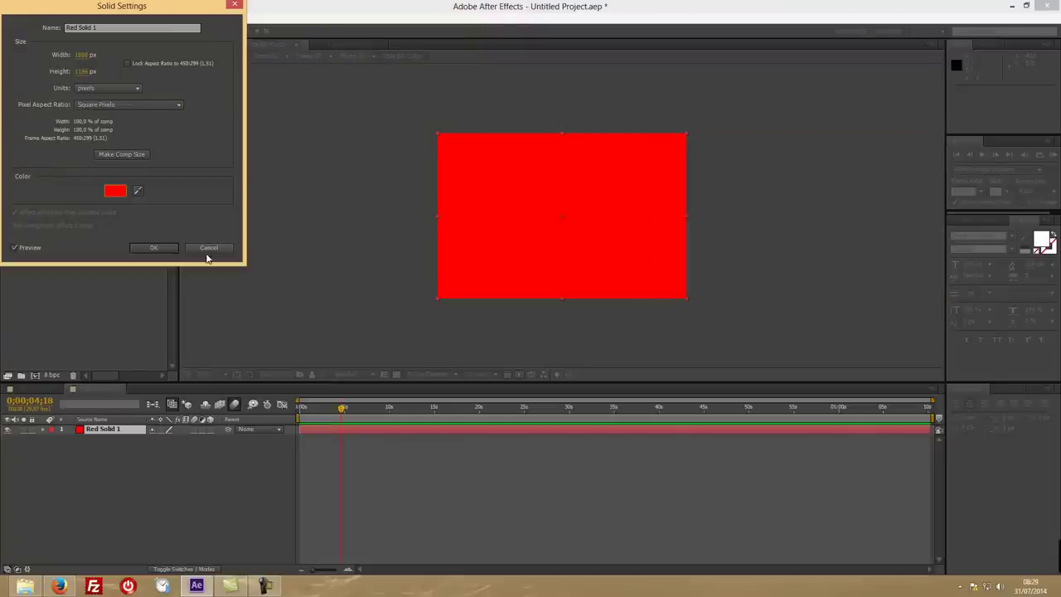
pyautogui.click(154, 248)
pyautogui.click(120, 390)
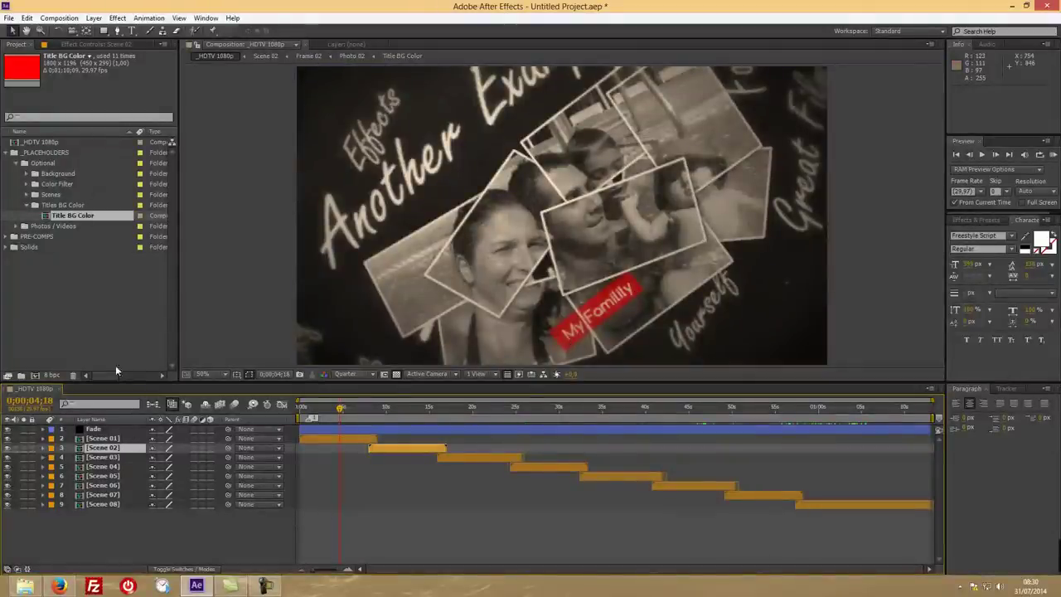
# - List the Photo comps, open Photo 01, move Title BG Color below Color Filter, then close it
pyautogui.click(17, 227)
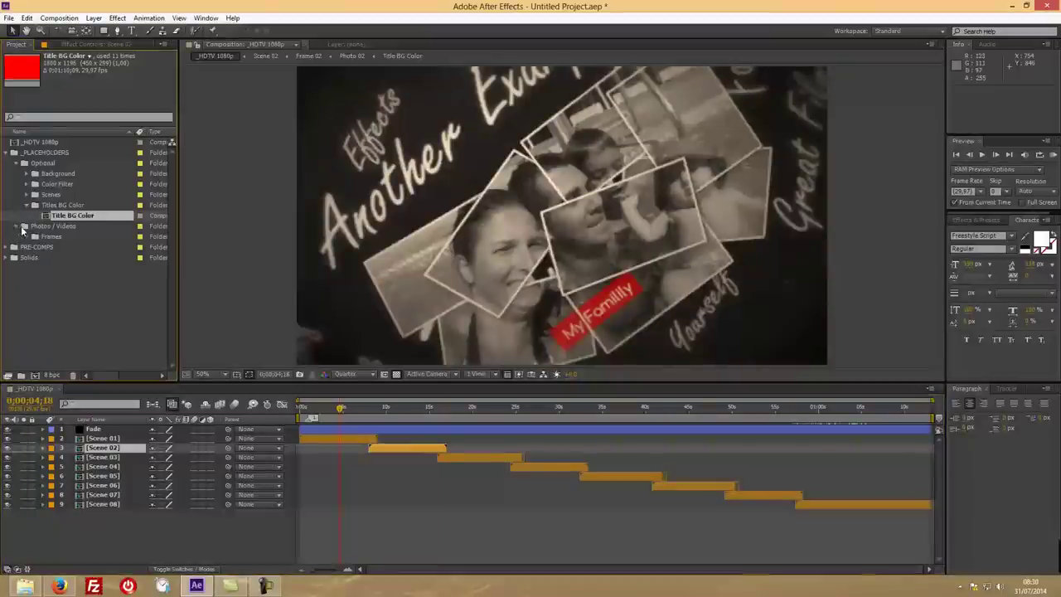
pyautogui.click(25, 236)
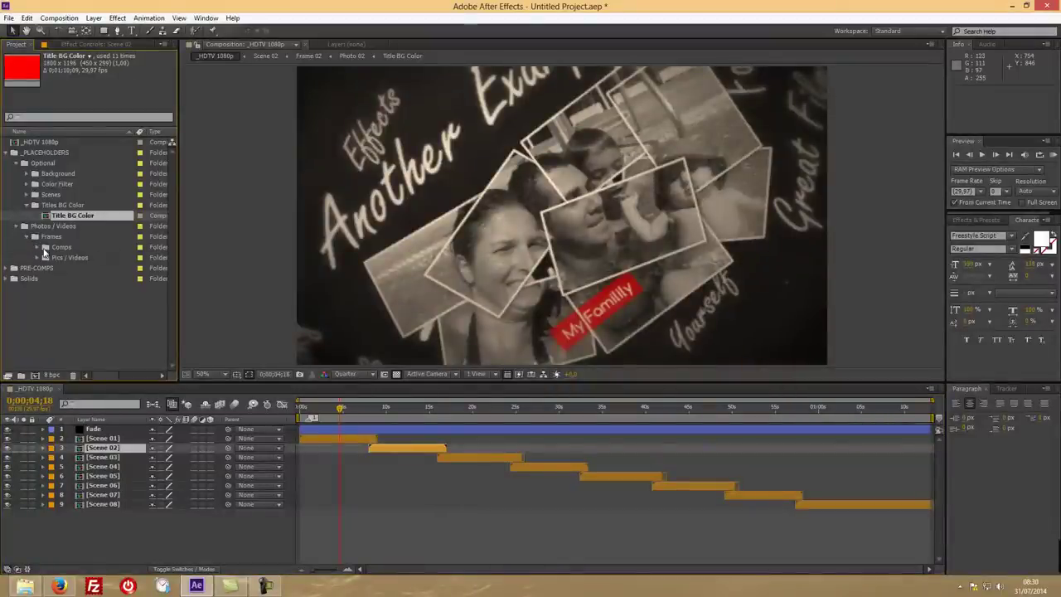
pyautogui.click(36, 246)
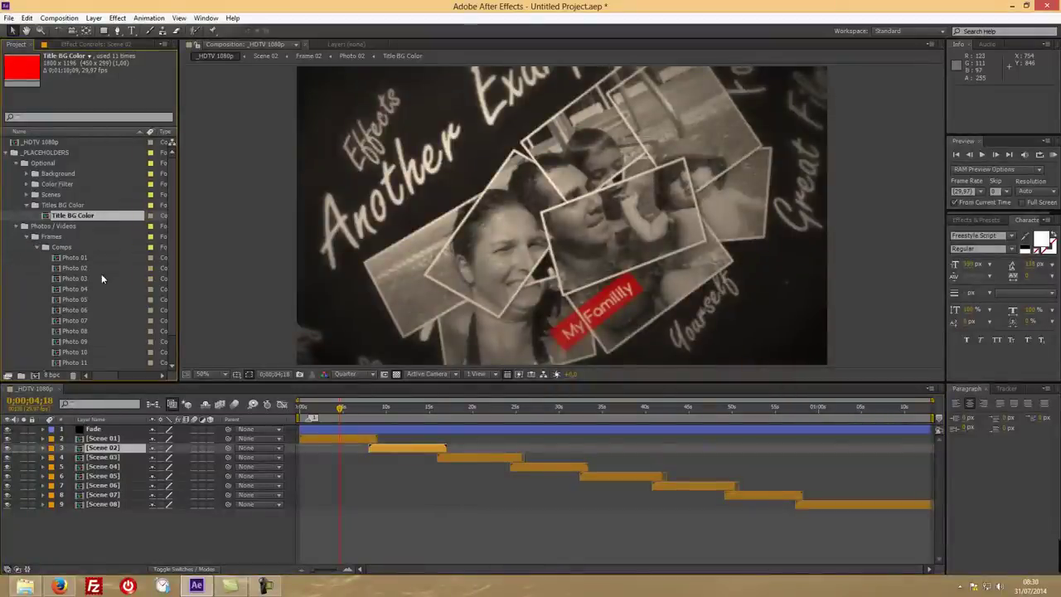
pyautogui.scroll(-1, 82, 280)
pyautogui.doubleClick(75, 226)
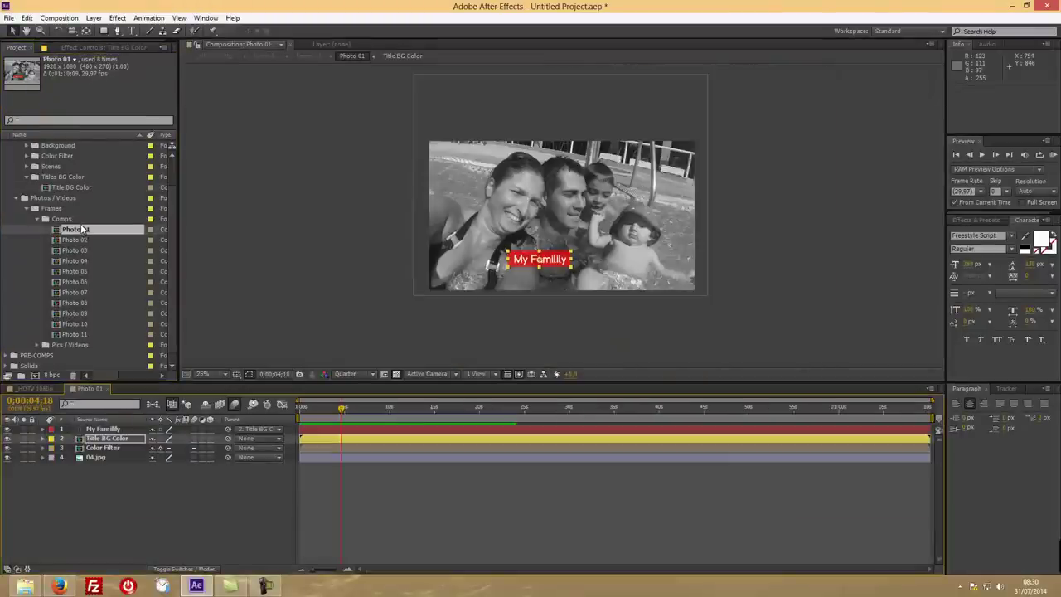
pyautogui.click(113, 448)
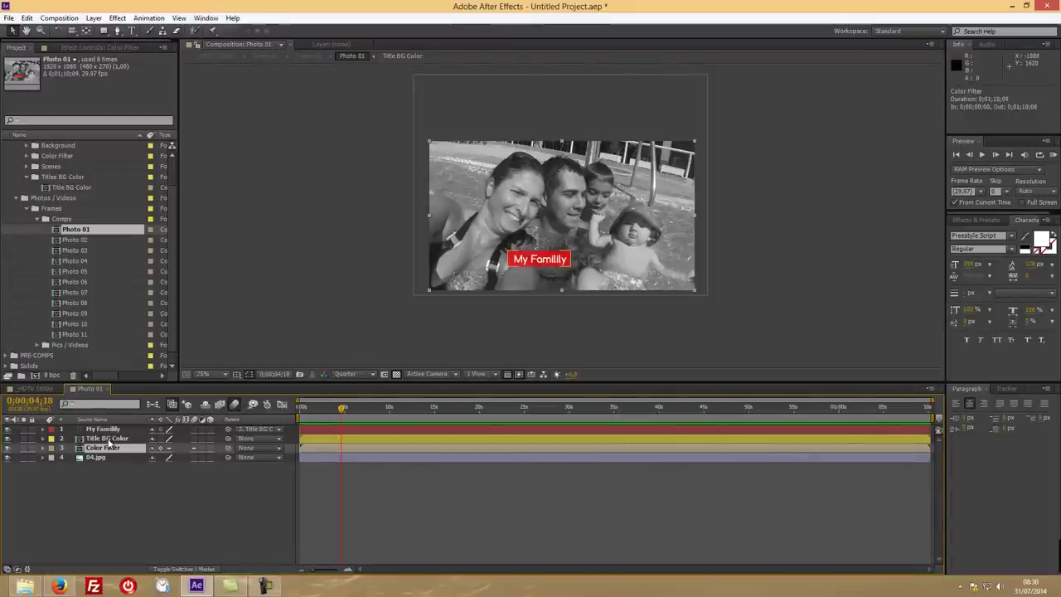
pyautogui.moveTo(109, 439)
pyautogui.mouseDown()
pyautogui.moveTo(109, 453)
pyautogui.moveTo(113, 440)
pyautogui.mouseUp()
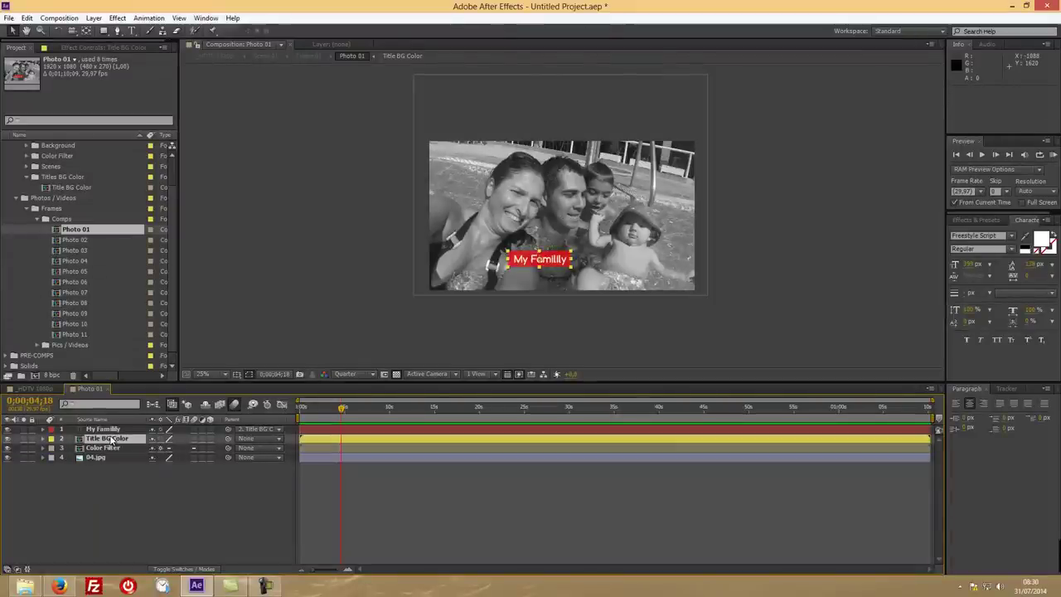
pyautogui.click(108, 391)
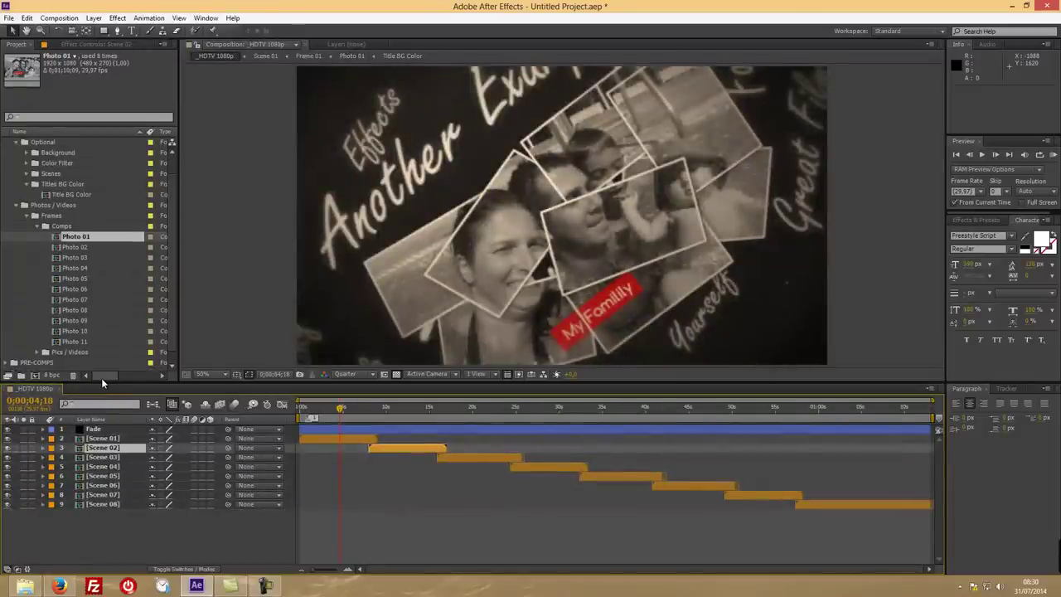
# - Undo the last layer move and the red solid colour change
pyautogui.moveTo(338, 406)
pyautogui.mouseDown()
pyautogui.moveTo(316, 404)
pyautogui.moveTo(333, 406)
pyautogui.mouseUp()
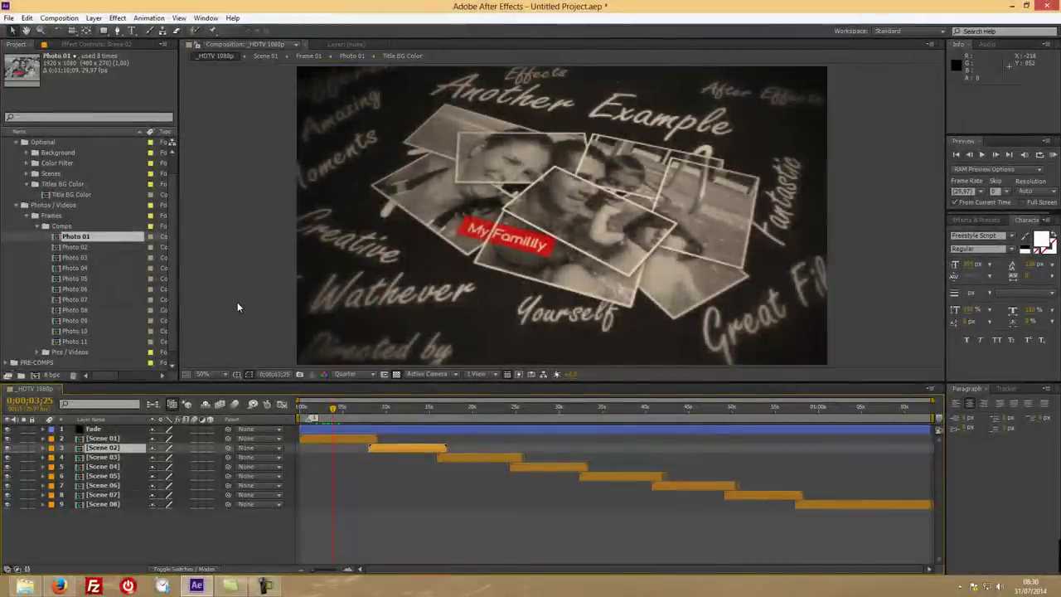
pyautogui.hotkey('ctrl', 'z')
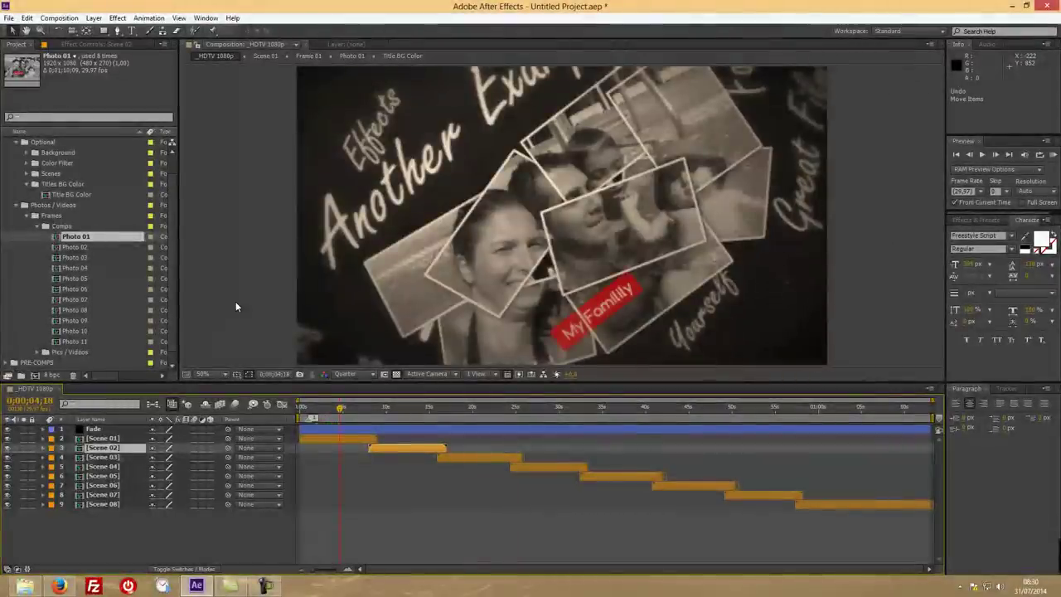
pyautogui.hotkey('ctrl', 'z')
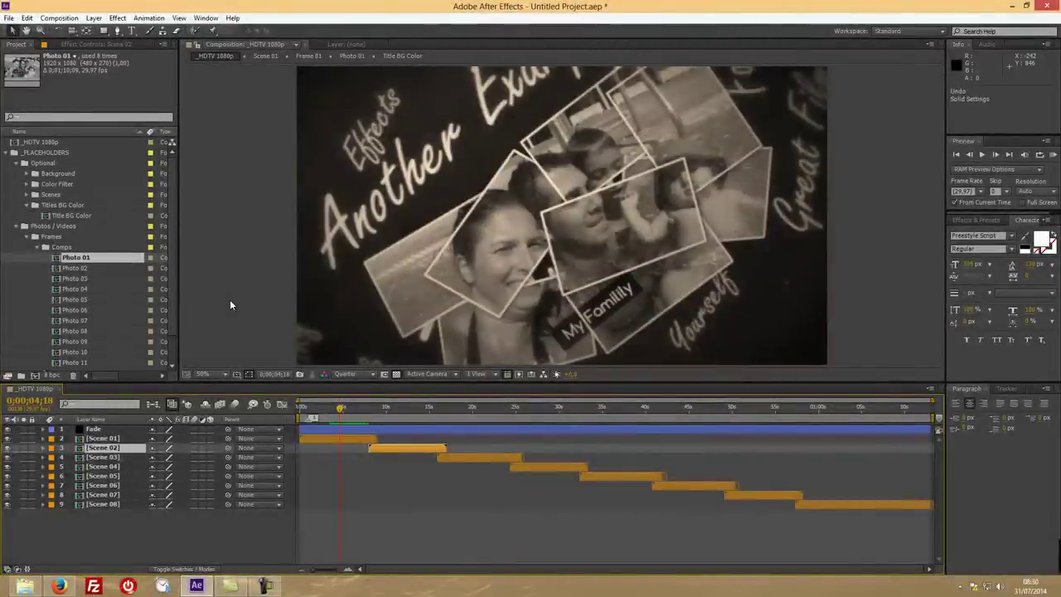
# - Undo two layer switch changes and the last name change from the Edit menu
pyautogui.click(83, 205)
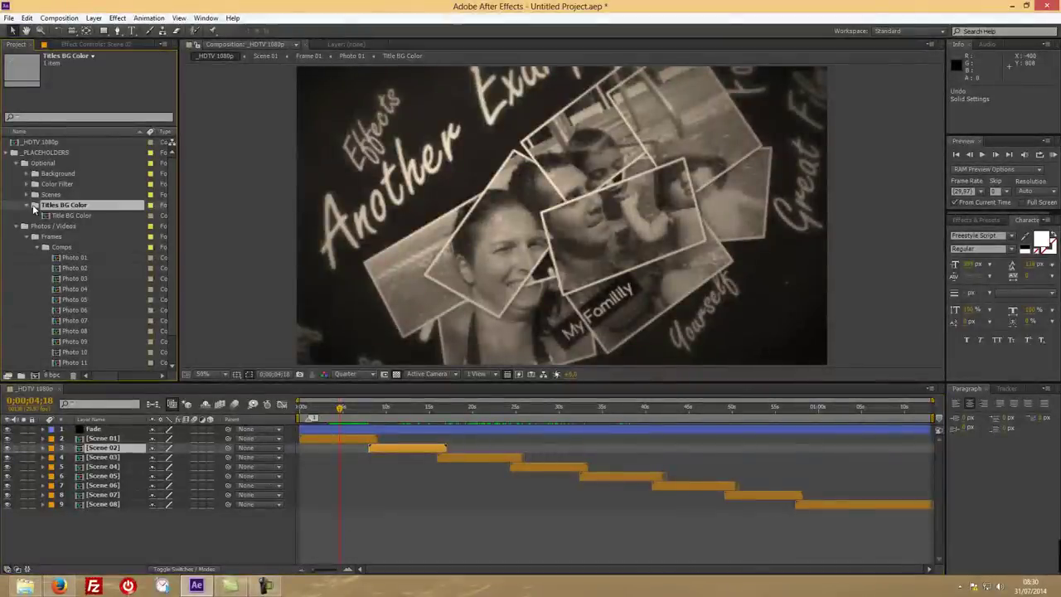
pyautogui.click(26, 18)
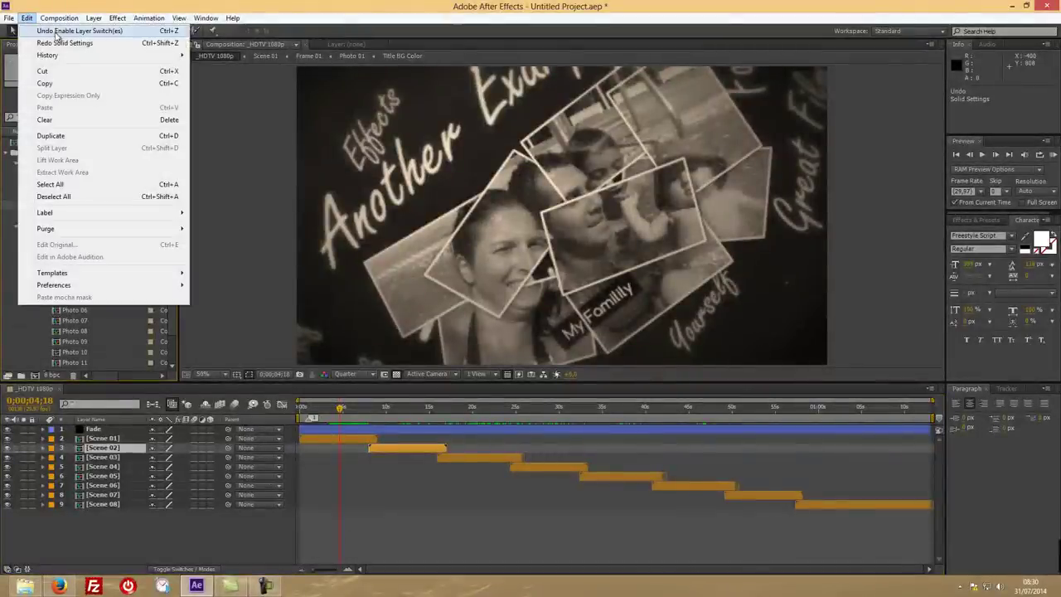
pyautogui.click(60, 34)
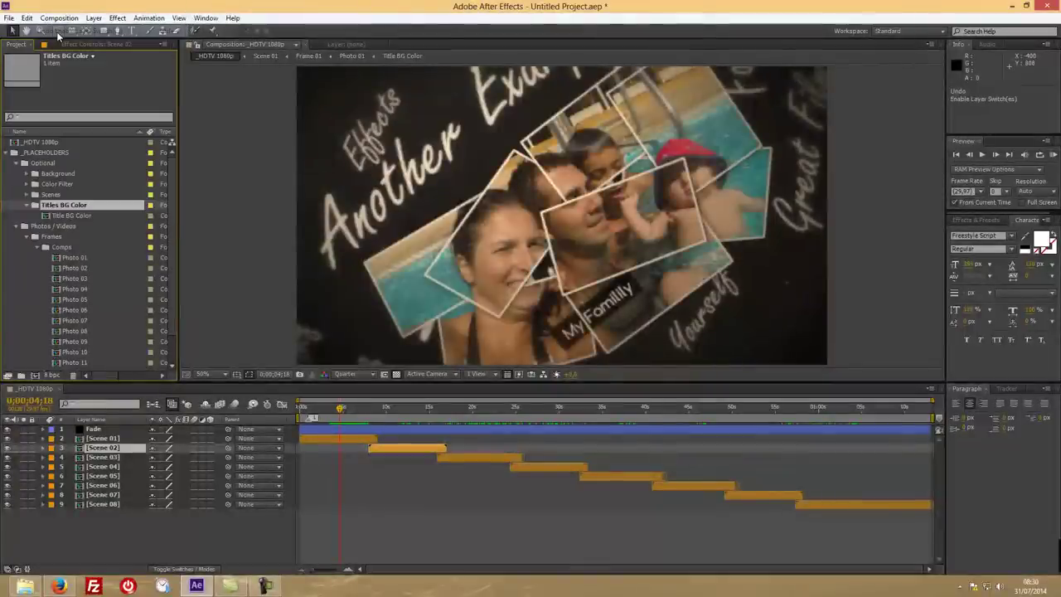
pyautogui.click(27, 18)
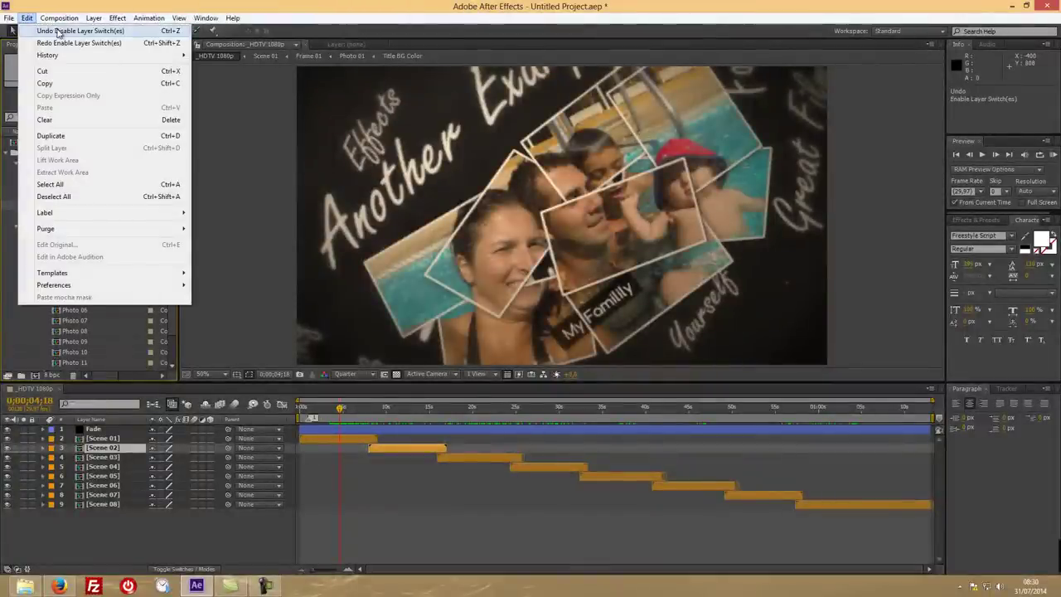
pyautogui.click(58, 31)
pyautogui.click(27, 17)
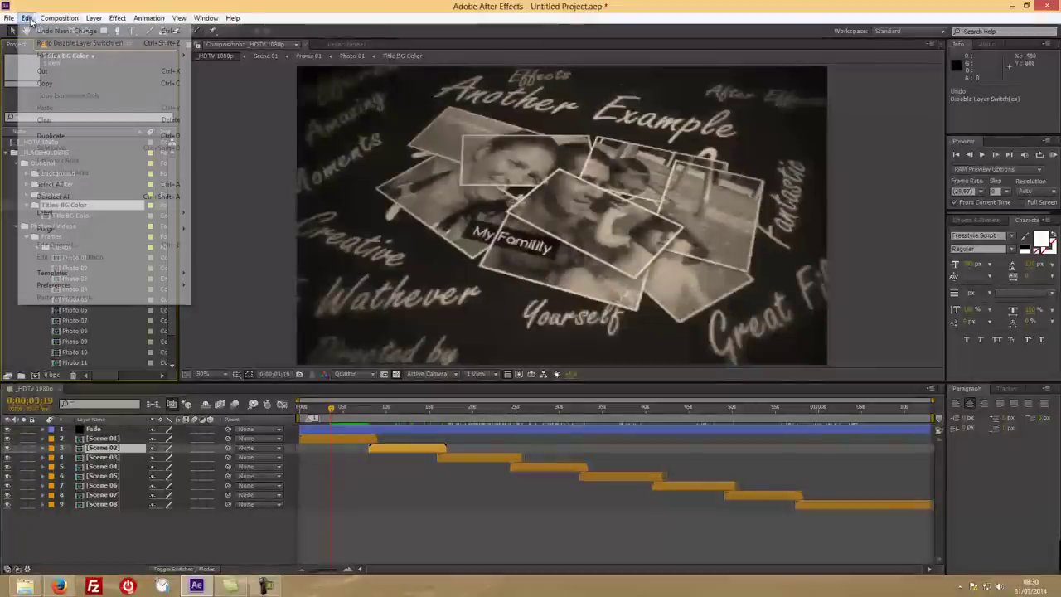
pyautogui.click(78, 31)
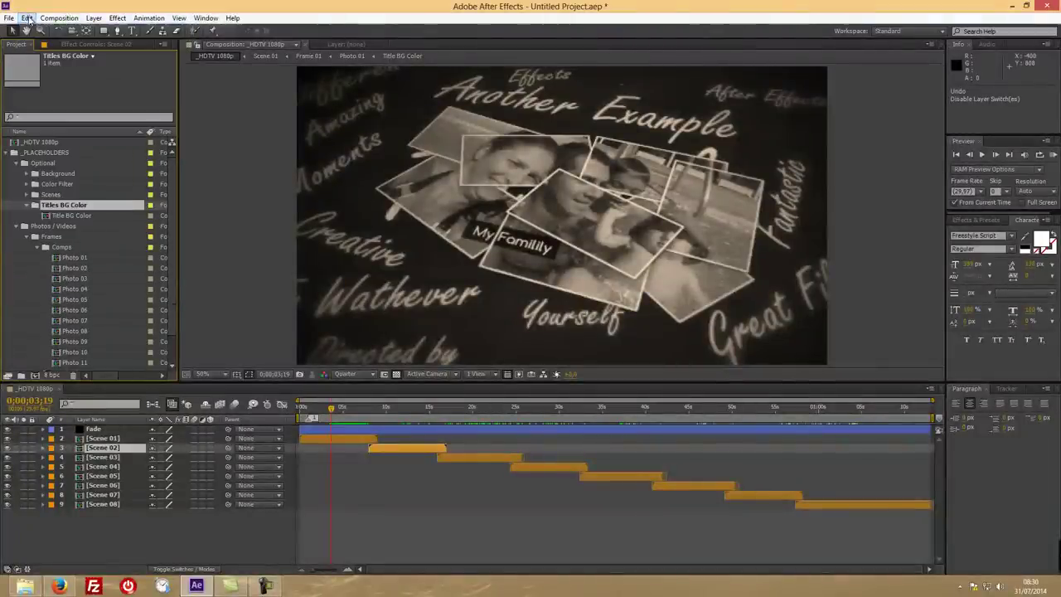
# - Open Title BG Color and change Black Solid 4's colour to red in Solid Settings
pyautogui.click(71, 216)
pyautogui.doubleClick(71, 216)
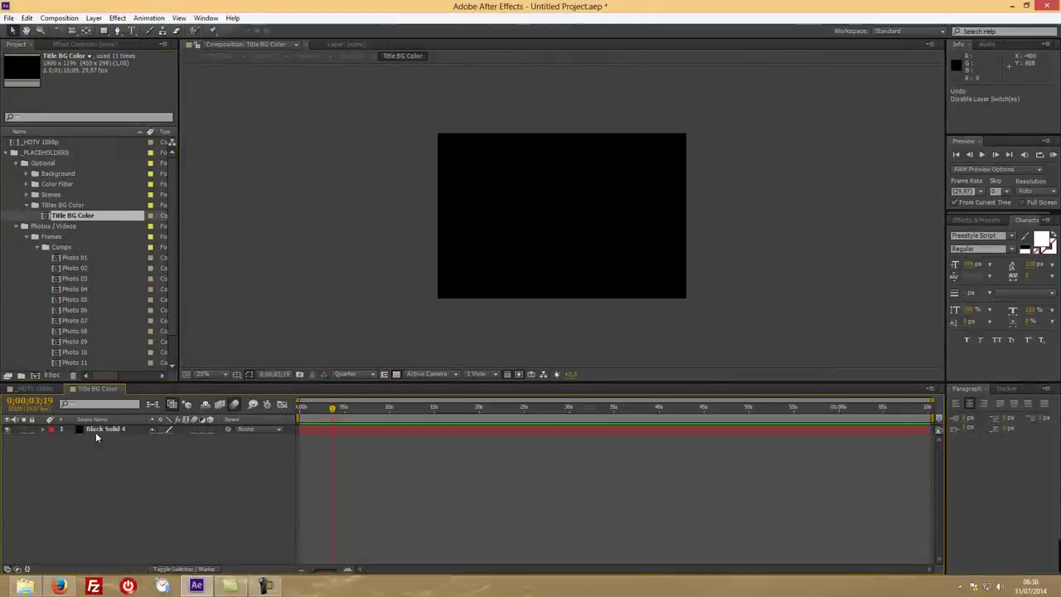
pyautogui.click(98, 429)
pyautogui.click(93, 18)
pyautogui.click(122, 42)
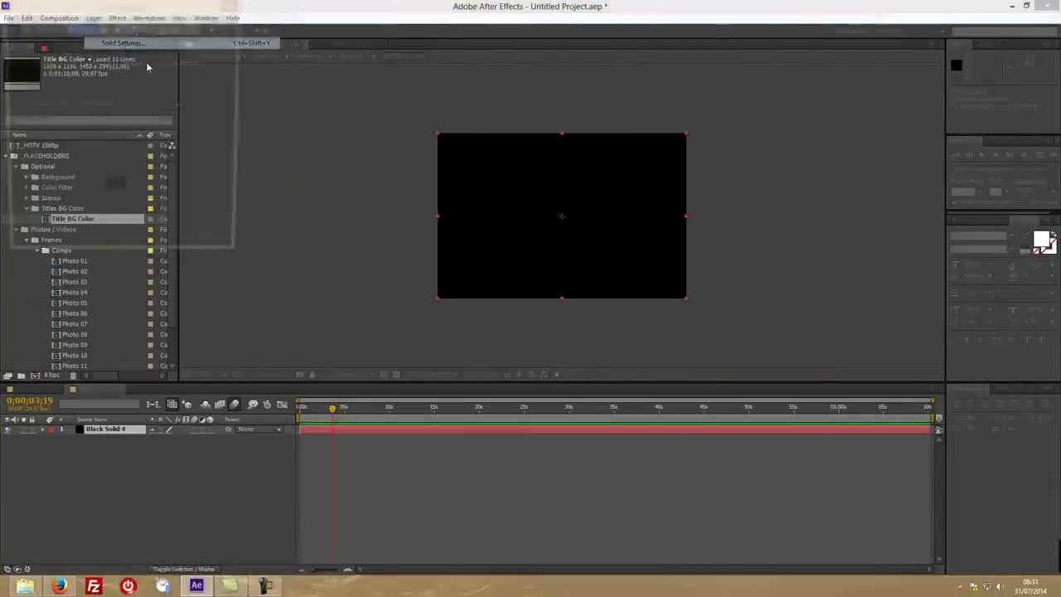
pyautogui.click(121, 192)
pyautogui.click(772, 211)
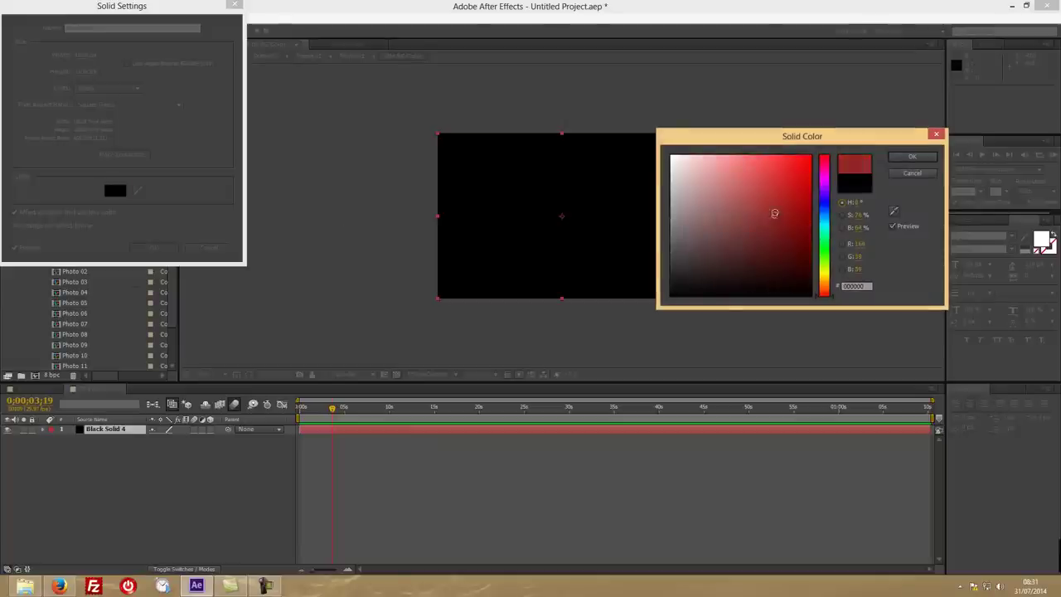
pyautogui.click(812, 155)
pyautogui.click(910, 157)
pyautogui.click(153, 247)
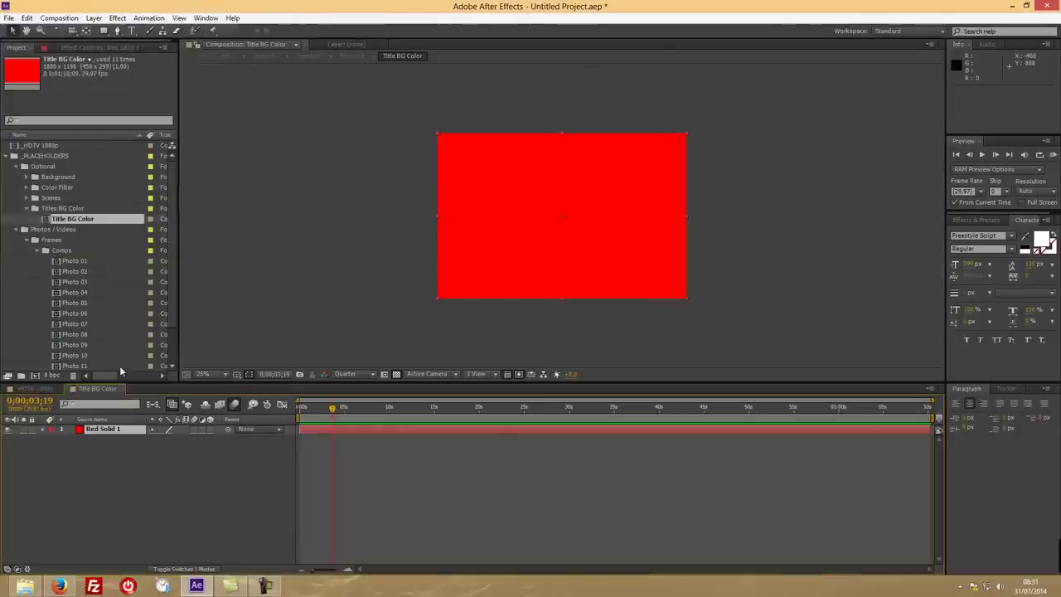
# - Preview the slideshow to about 32 seconds, close the Title BG Color comp, and return to 4 seconds
pyautogui.click(41, 388)
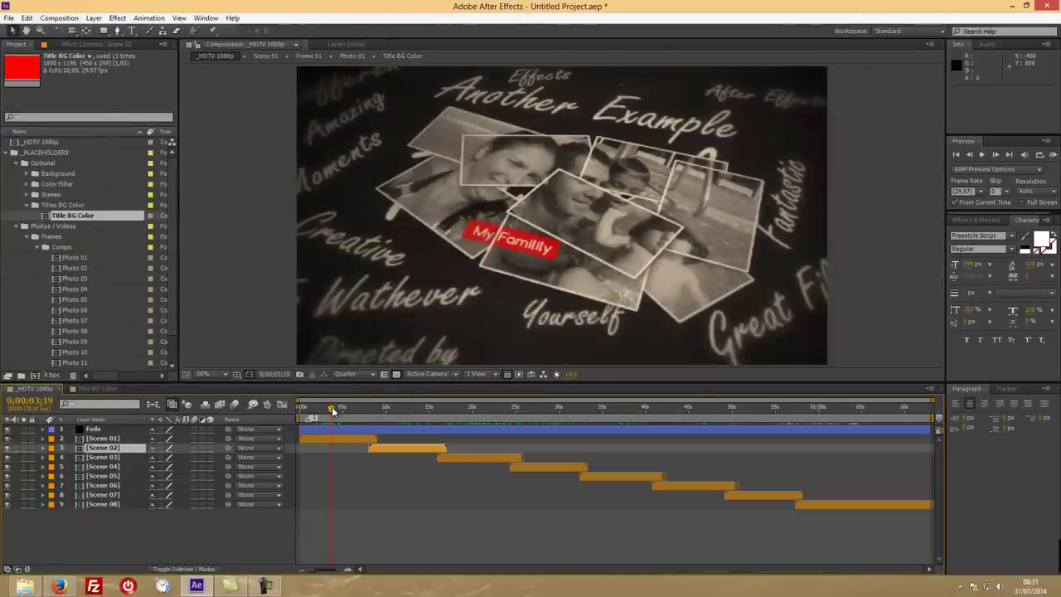
pyautogui.moveTo(331, 407); pyautogui.dragTo(406, 429)
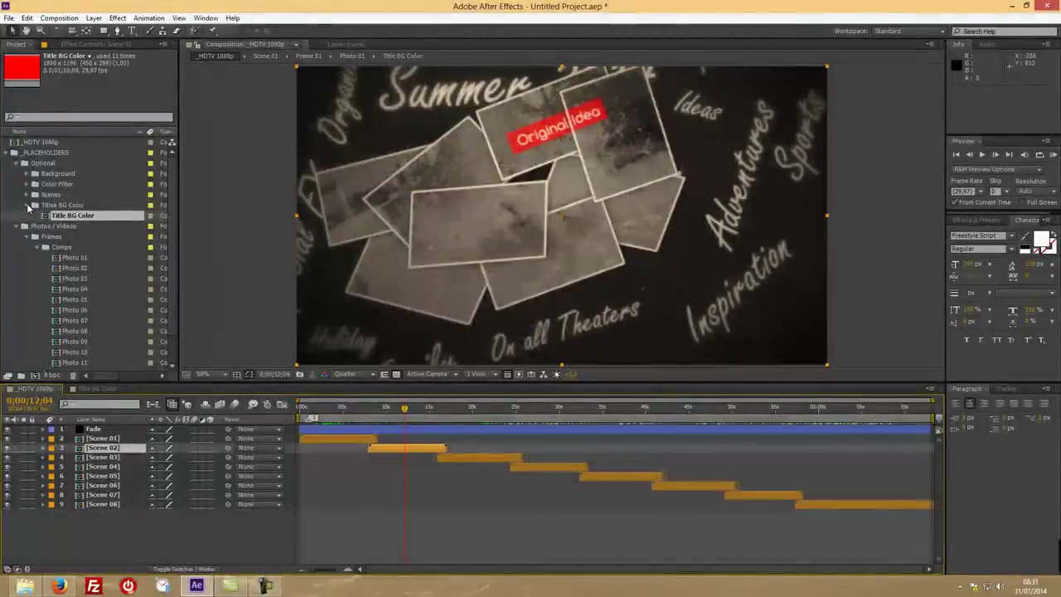
pyautogui.click(28, 206)
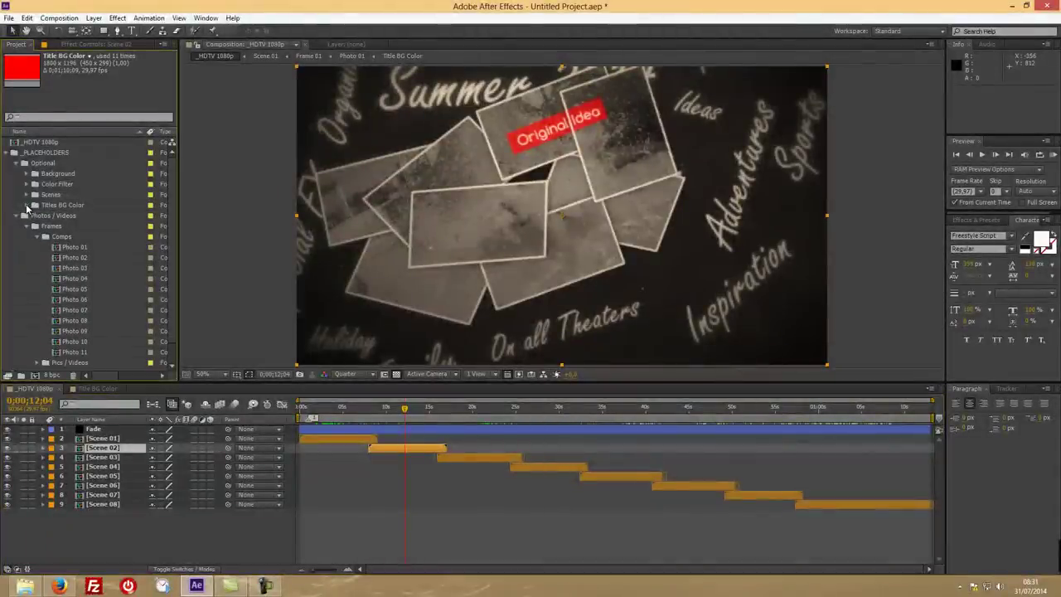
pyautogui.click(27, 195)
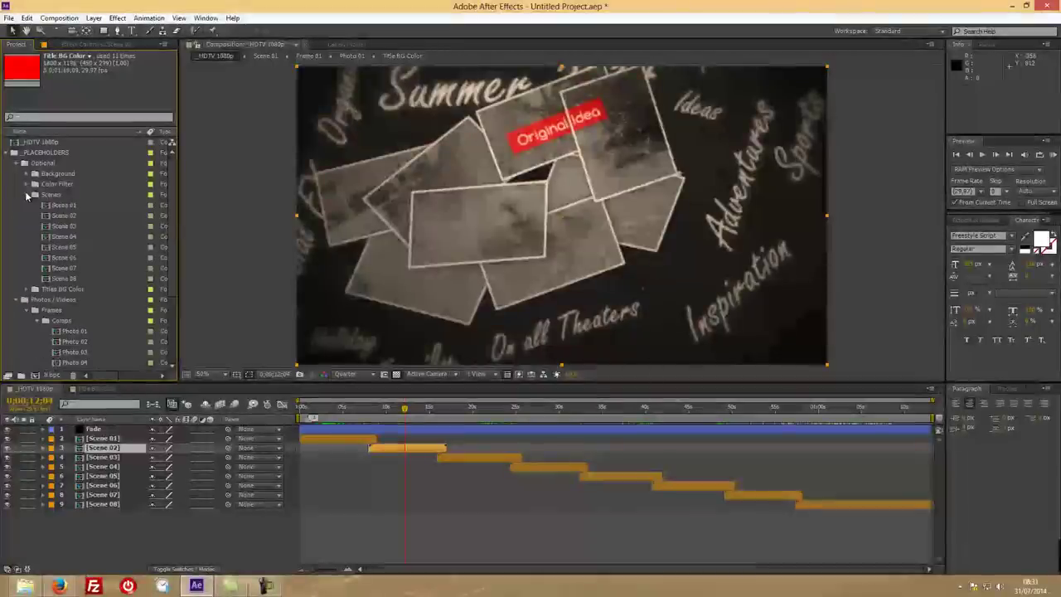
pyautogui.click(116, 389)
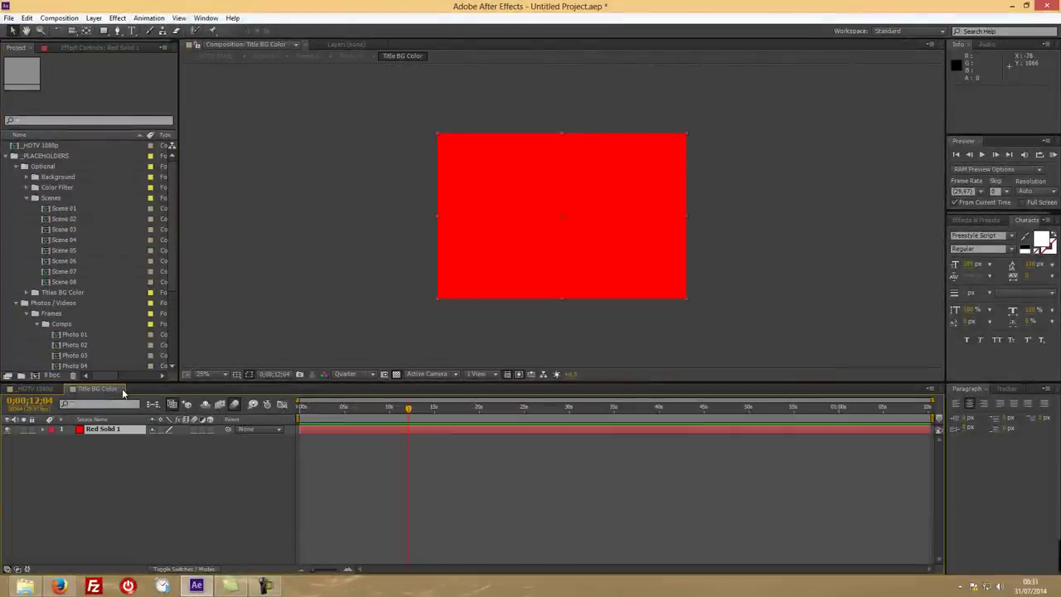
pyautogui.click(123, 390)
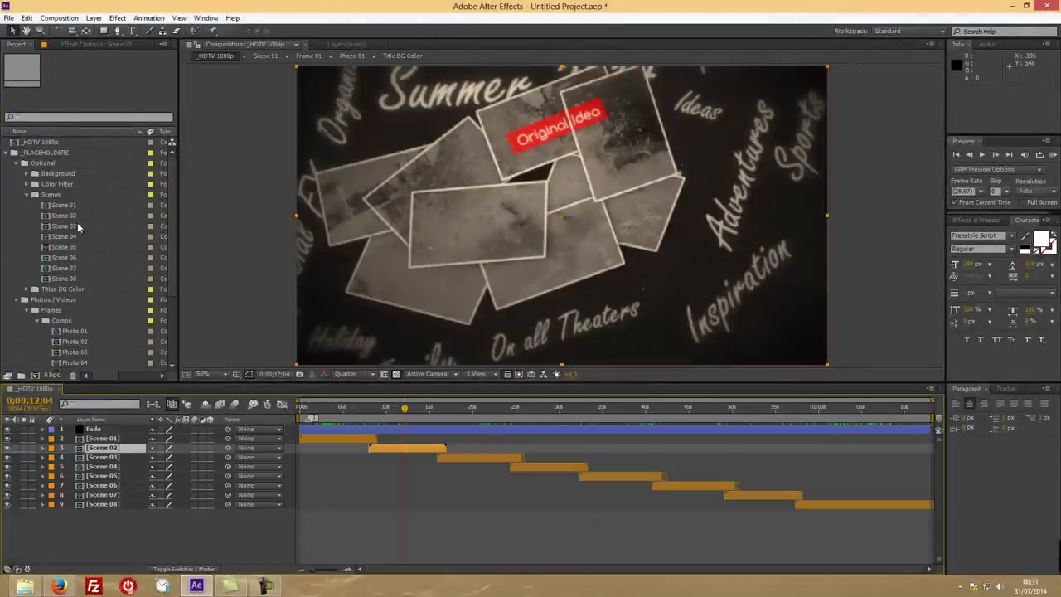
pyautogui.click(335, 407)
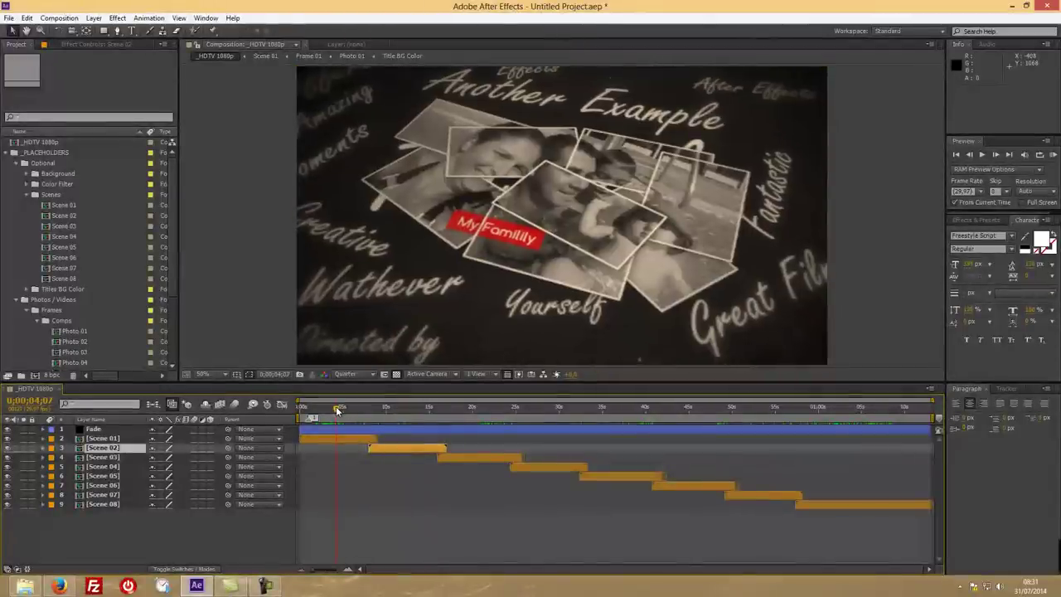
# - Open Scene 01 and scrub its Tutorial intro and collage from the start to about 5 seconds
pyautogui.doubleClick(71, 205)
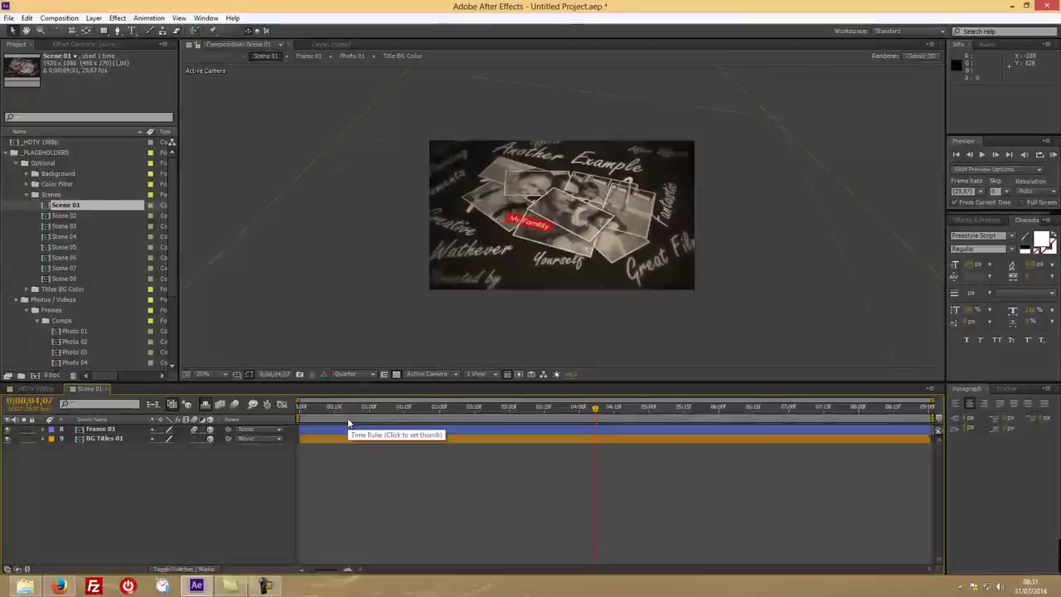
pyautogui.click(313, 408)
pyautogui.moveTo(300, 412); pyautogui.dragTo(330, 412)
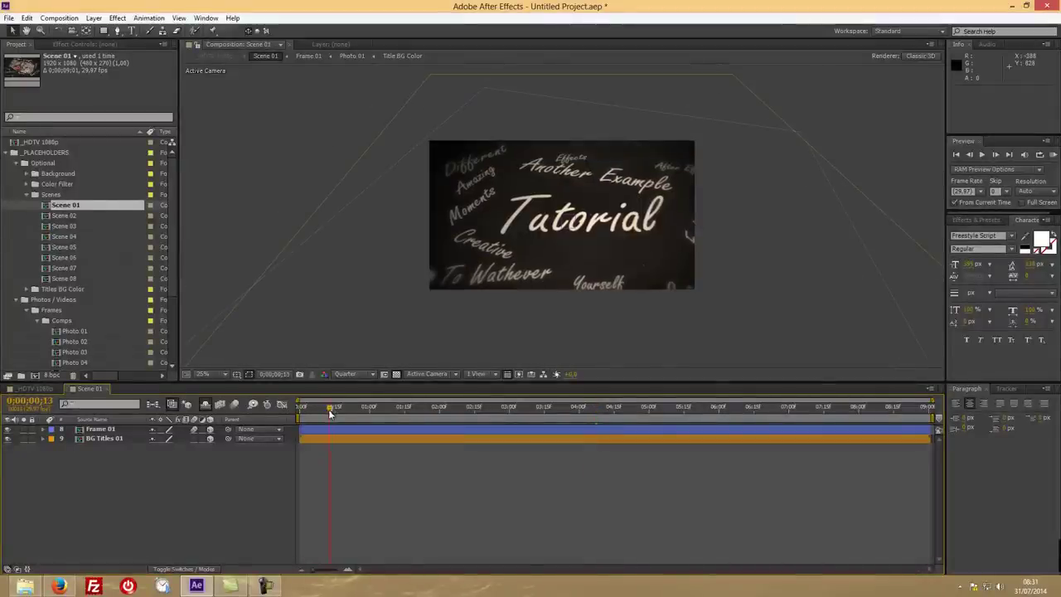
pyautogui.moveTo(425, 416); pyautogui.dragTo(633, 423)
pyautogui.moveTo(749, 419); pyautogui.dragTo(597, 422)
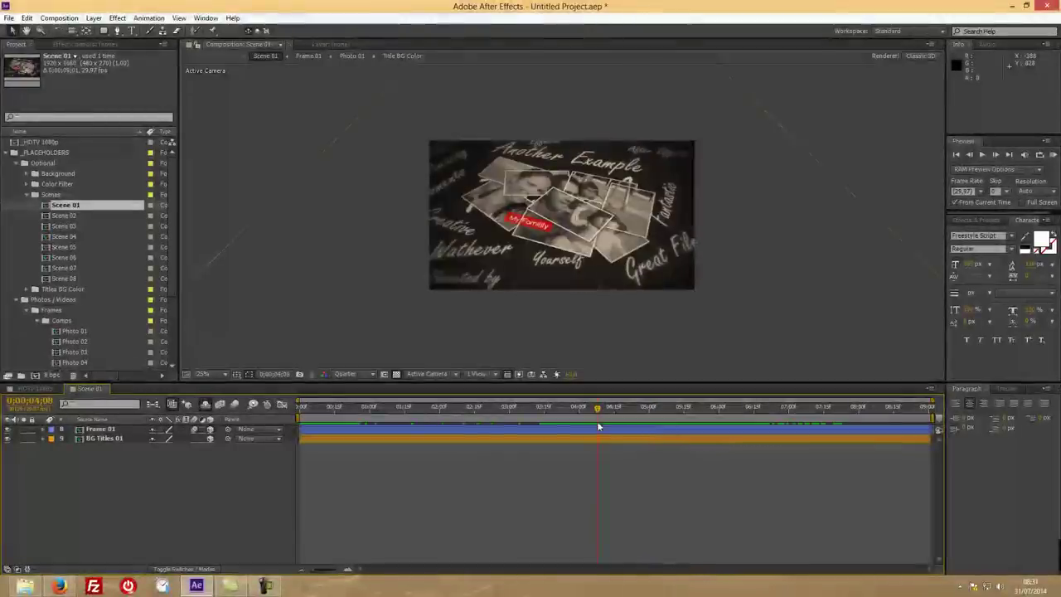
# - Unhide Scene 01's shy light, camera and null layers and show Null 1's keyframes with U
pyautogui.click(207, 405)
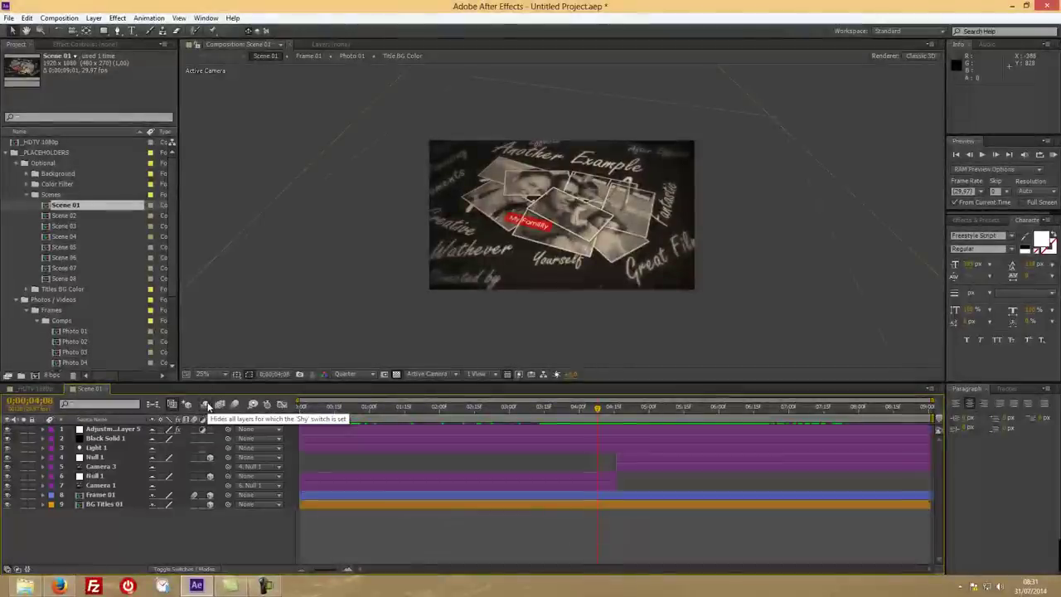
pyautogui.click(109, 446)
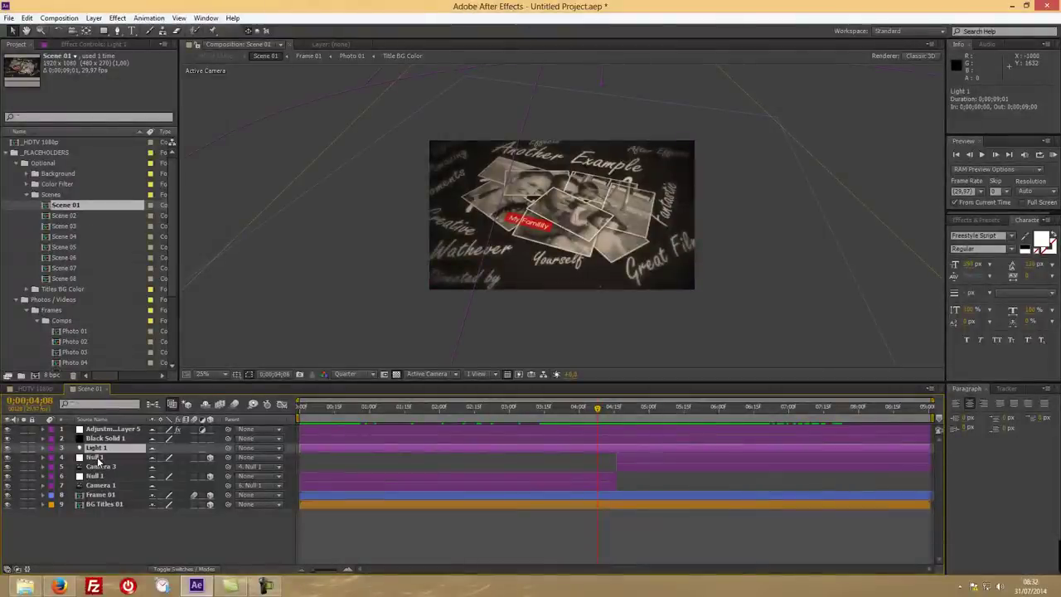
pyautogui.click(396, 475)
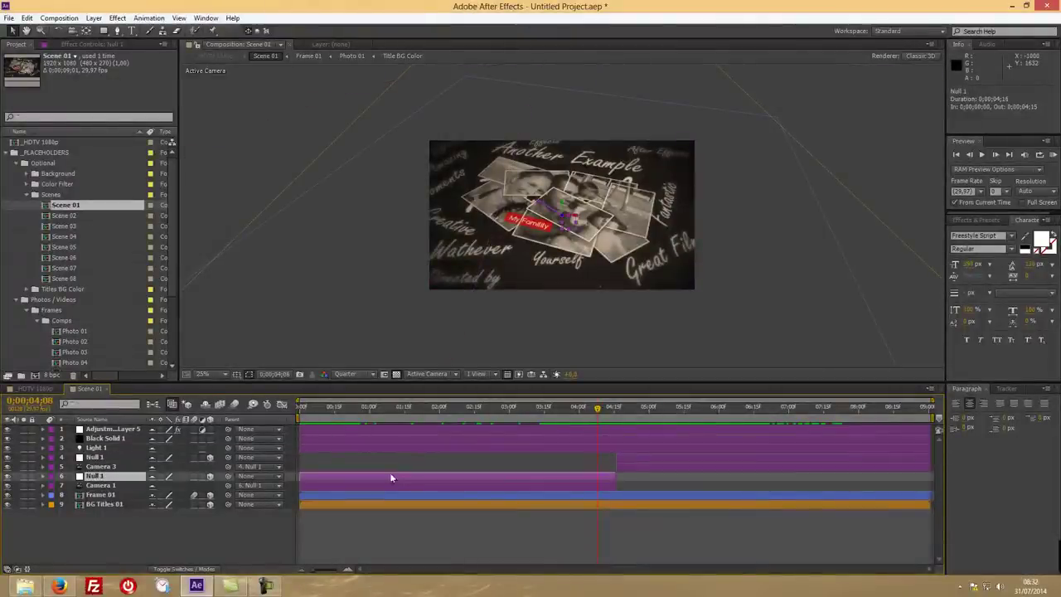
pyautogui.press('u')
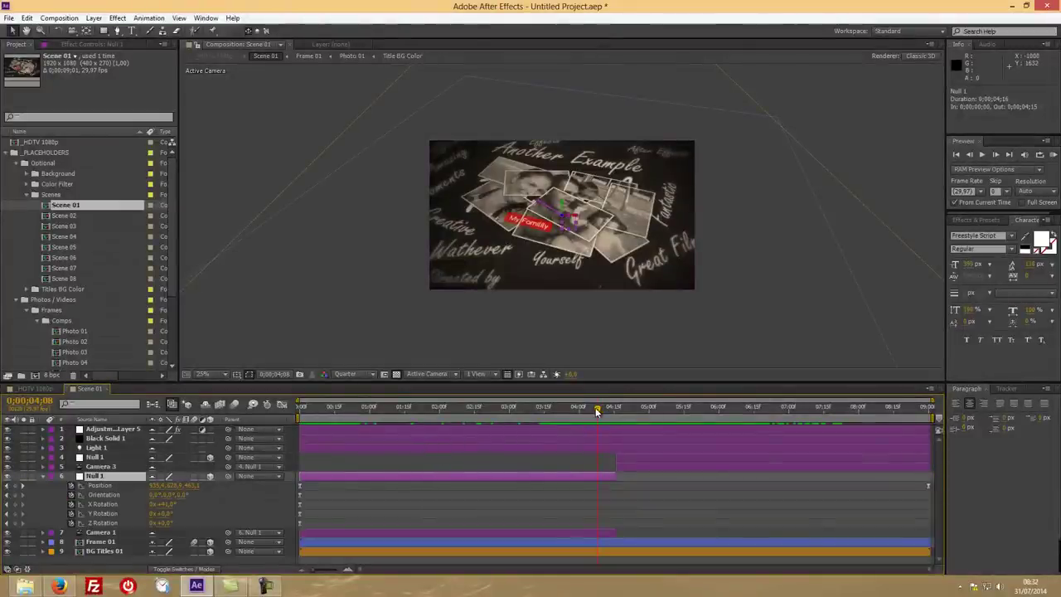
pyautogui.moveTo(597, 410); pyautogui.dragTo(534, 428)
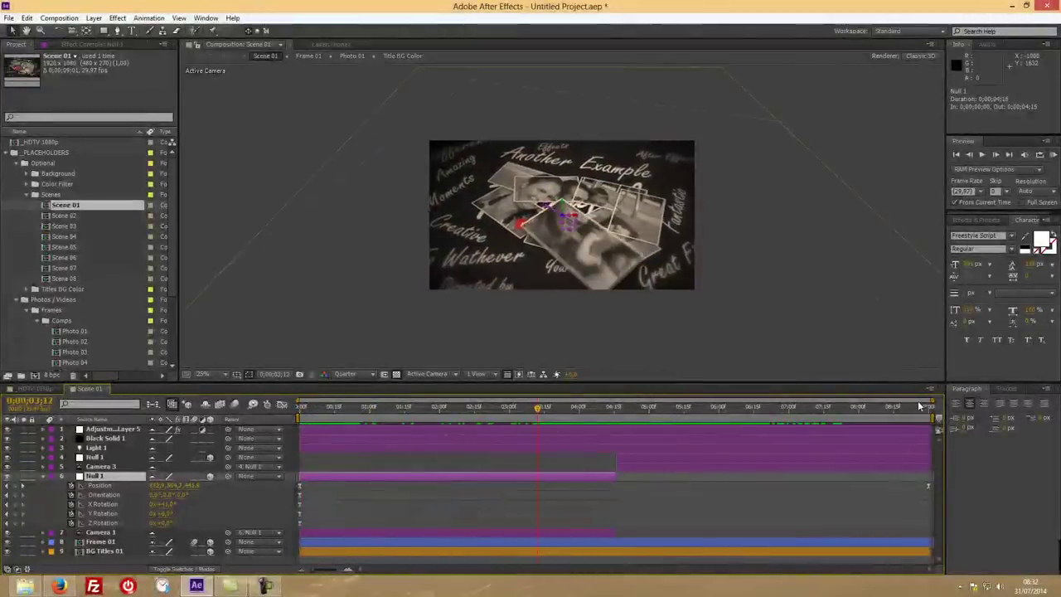
pyautogui.click(930, 486)
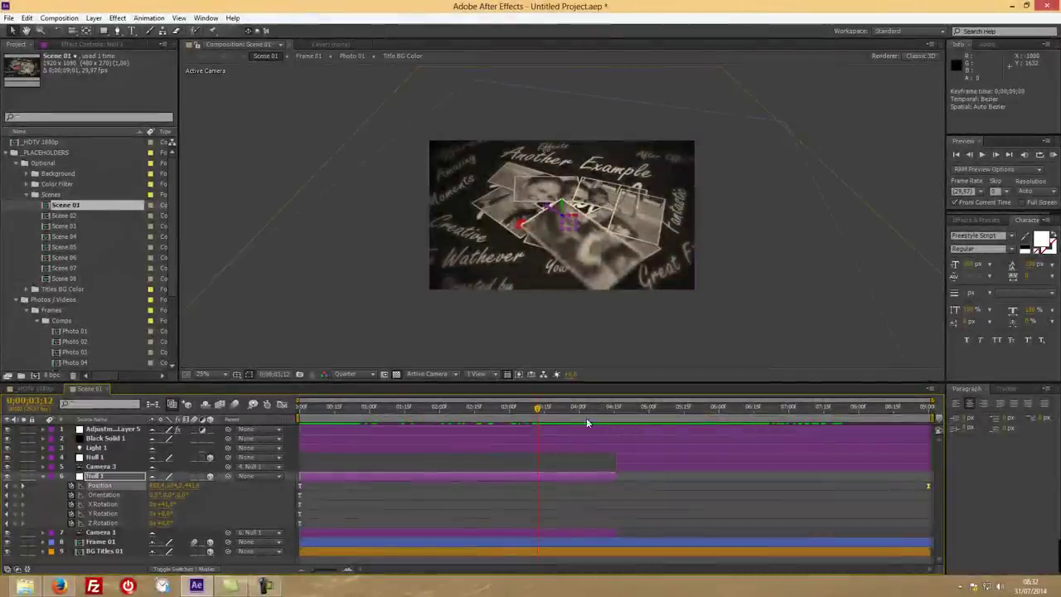
pyautogui.moveTo(536, 410); pyautogui.dragTo(604, 418)
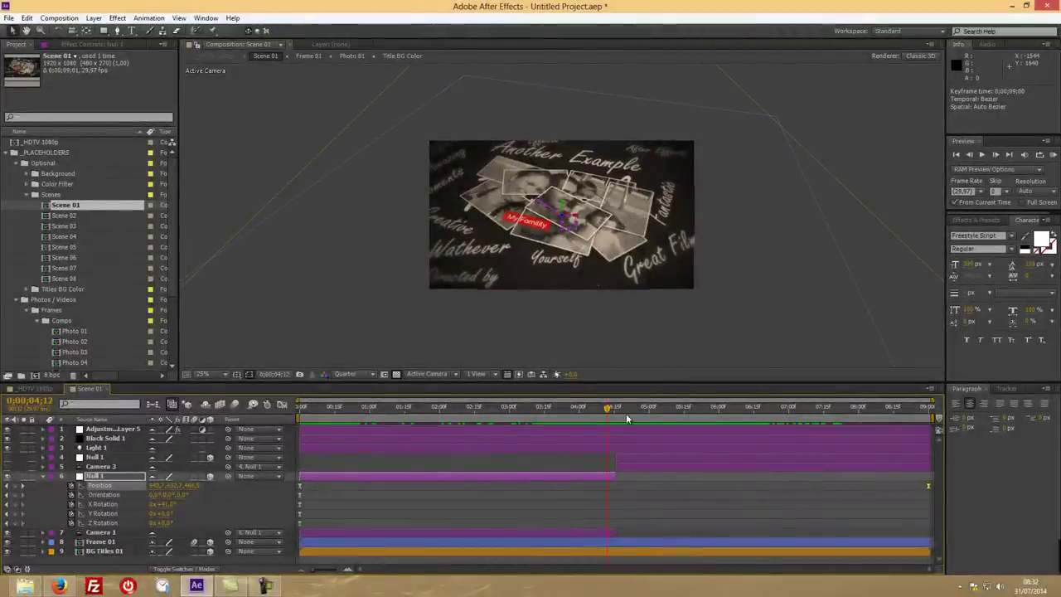
# - At about 4;26, toggle the camera off and on to compare views
pyautogui.moveTo(636, 408); pyautogui.dragTo(639, 408)
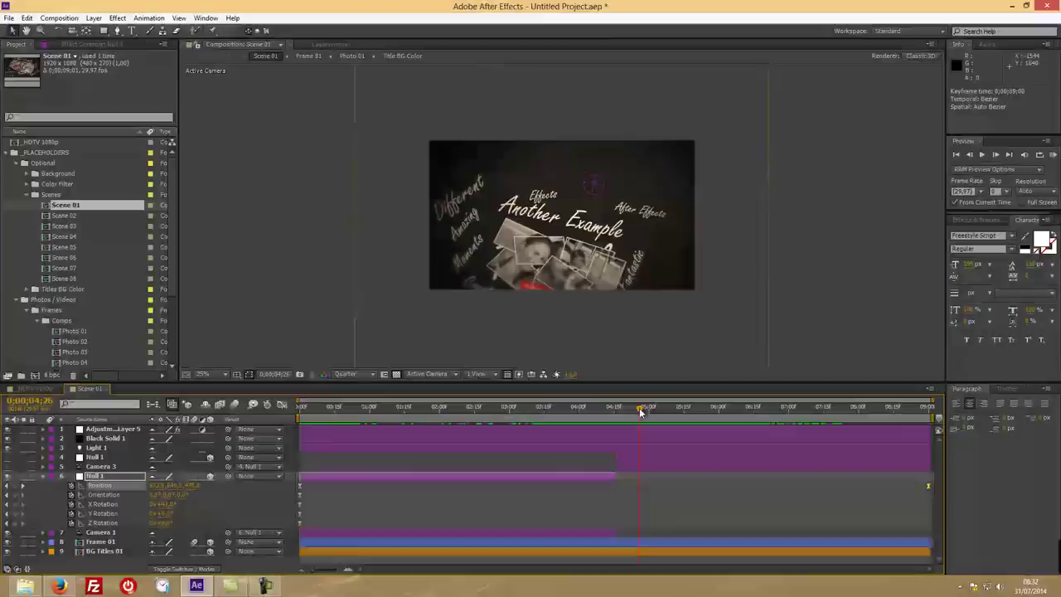
pyautogui.click(9, 469)
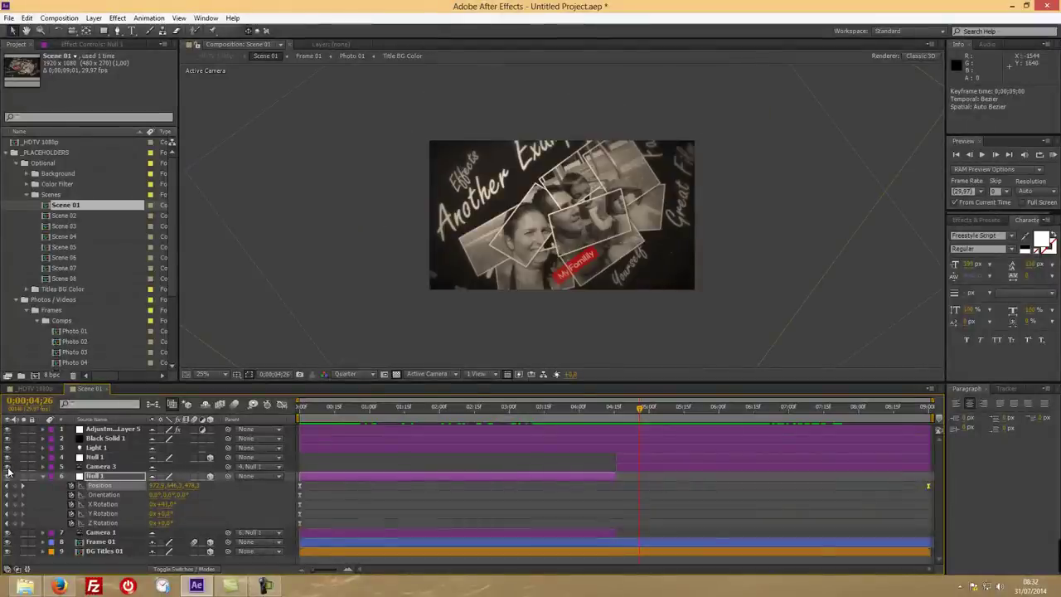
pyautogui.click(8, 466)
pyautogui.click(8, 462)
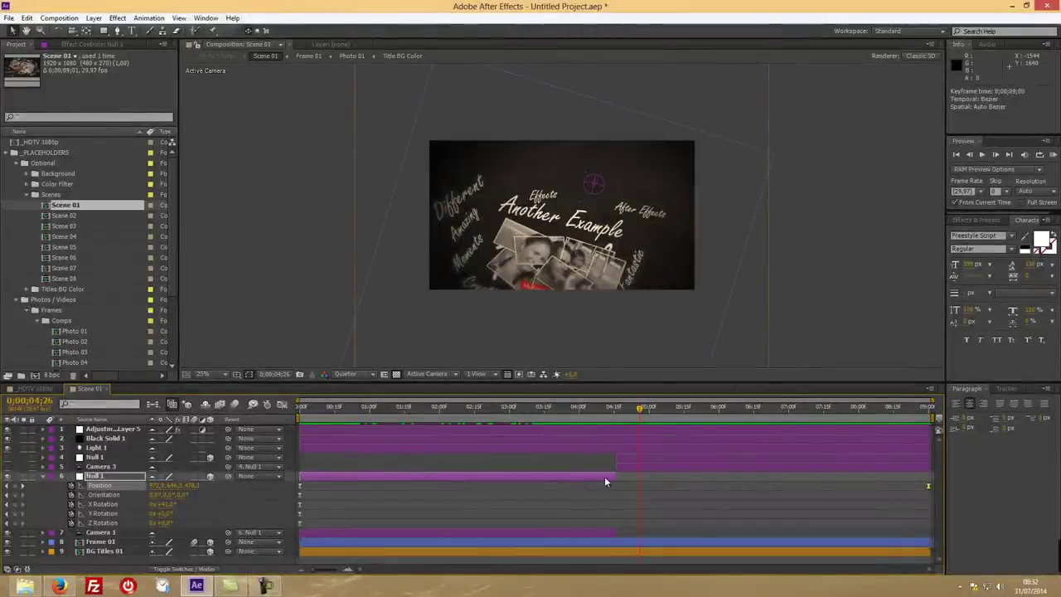
# - Extend Null 1 and Camera 1 to the comp end, then preview the camera move
pyautogui.keyDown('ctrl'); pyautogui.click(612, 531); pyautogui.keyUp('ctrl')
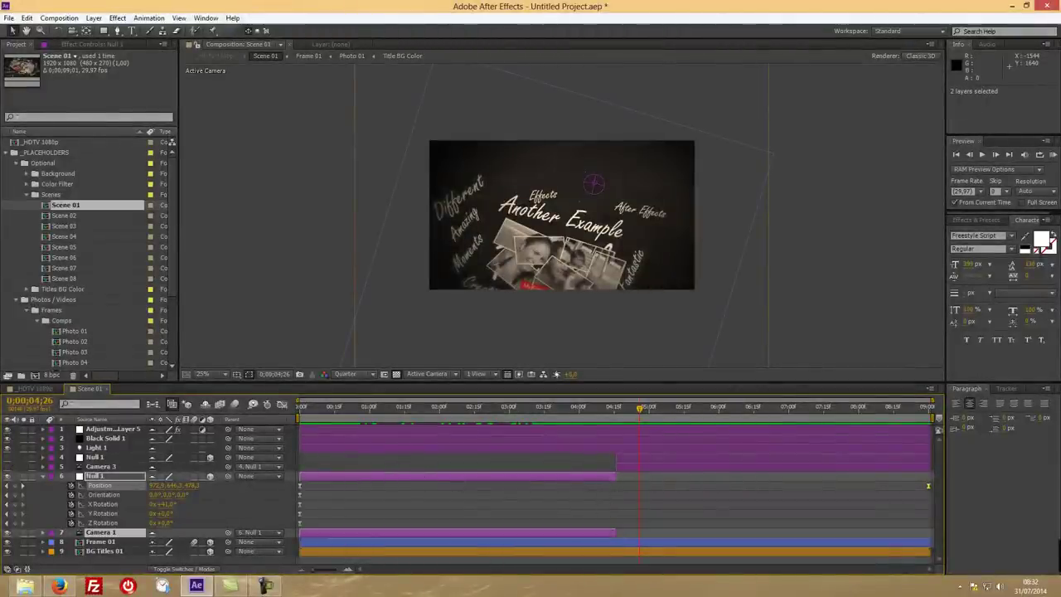
pyautogui.moveTo(616, 476); pyautogui.dragTo(929, 484)
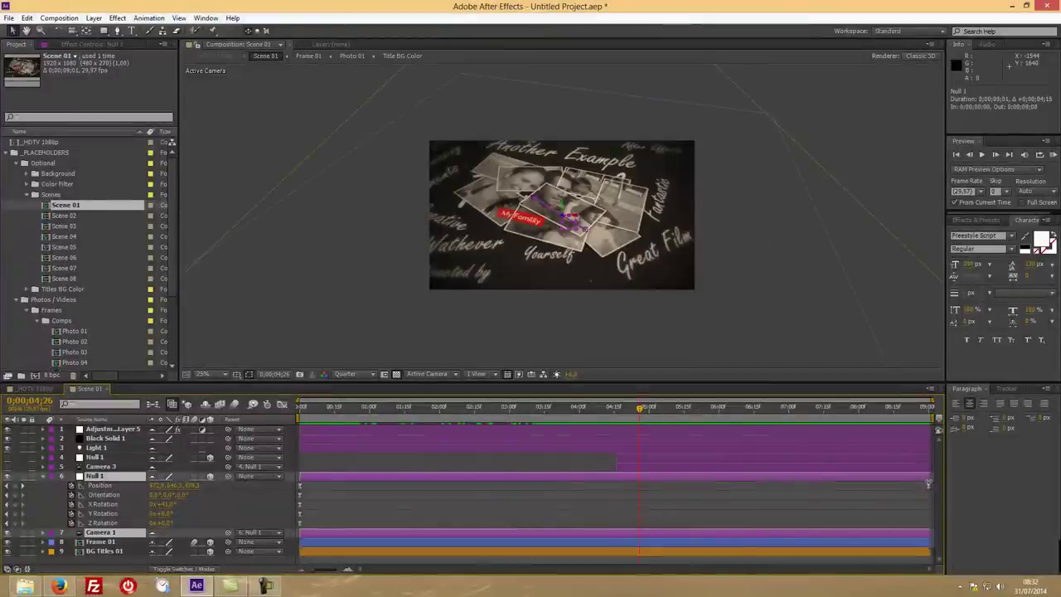
pyautogui.moveTo(310, 406); pyautogui.dragTo(1005, 403)
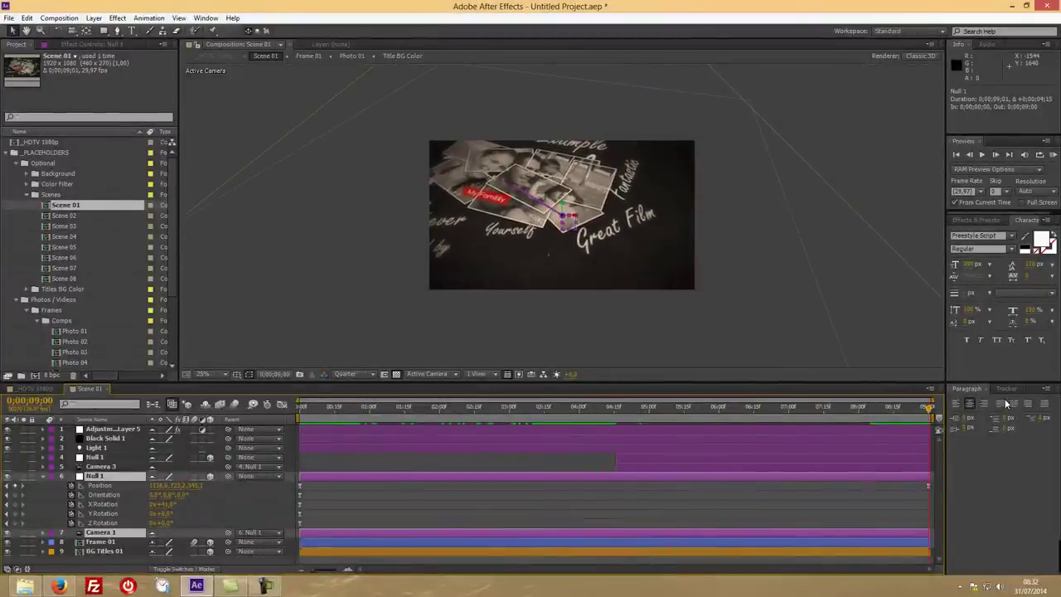
# - Zoom the viewer to 50%, move Null 1 to slide the scene right, and preview to the photo collage
pyautogui.press('.')
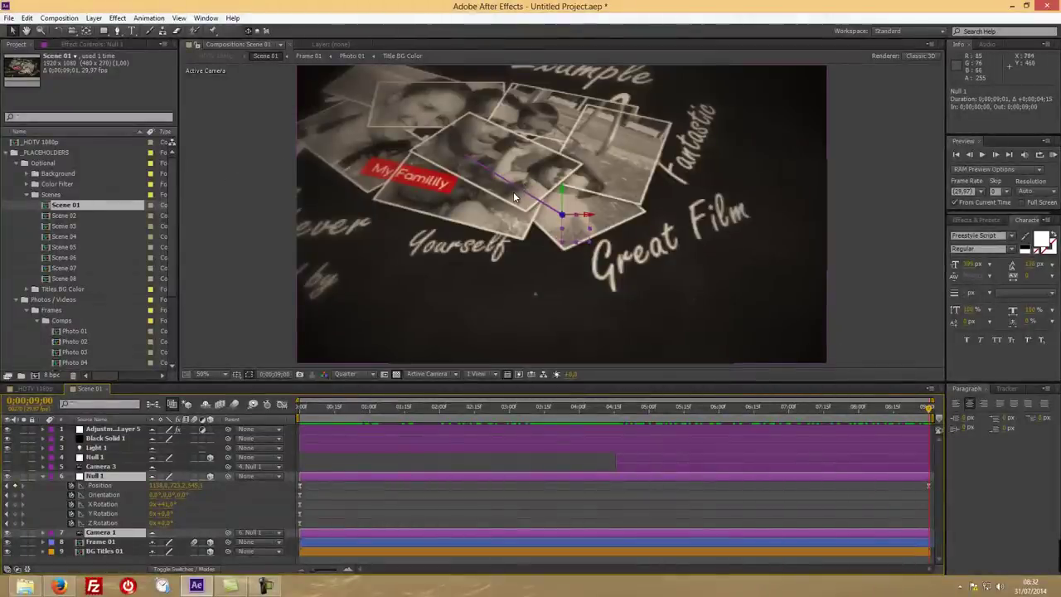
pyautogui.moveTo(597, 219); pyautogui.dragTo(561, 170)
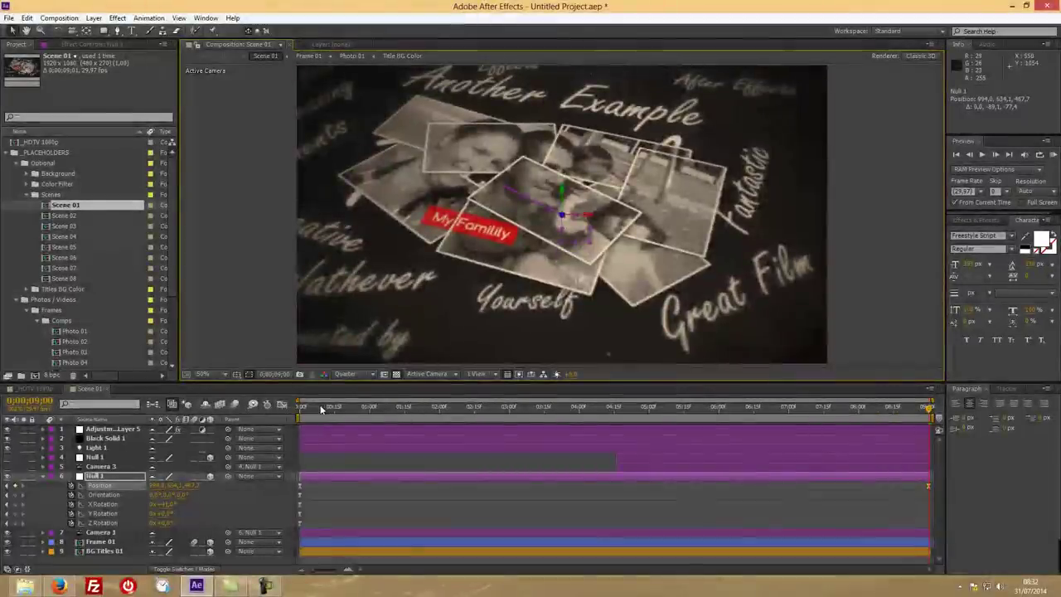
pyautogui.click(381, 406)
pyautogui.moveTo(383, 405); pyautogui.dragTo(833, 416)
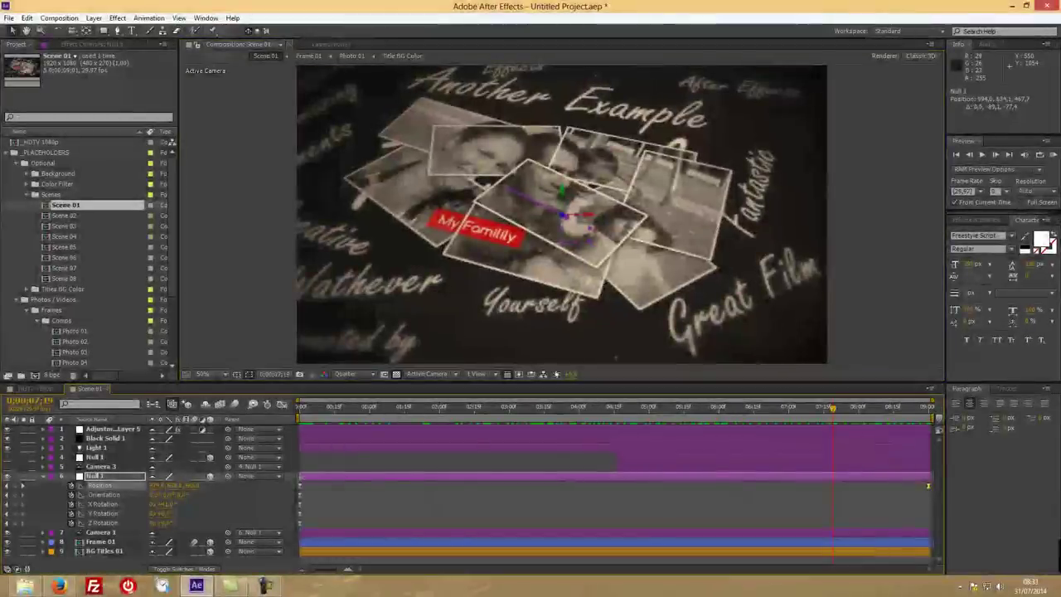
# - At Scene 01's end, tilt Null 1 to +50° X Rotation and move it along its Y axis
pyautogui.moveTo(834, 412); pyautogui.dragTo(928, 408)
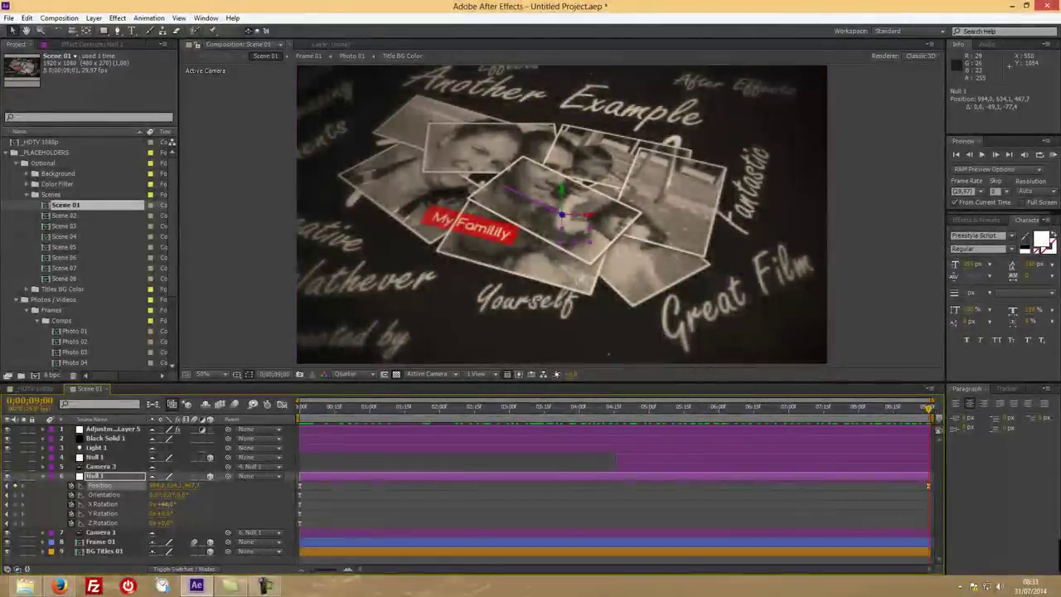
pyautogui.moveTo(162, 503); pyautogui.dragTo(174, 504)
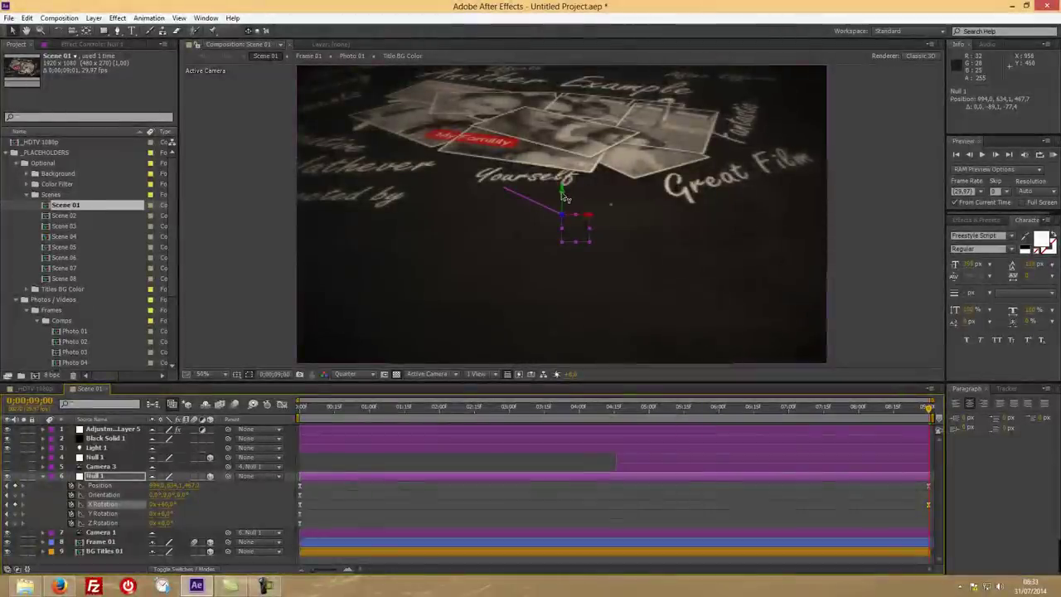
pyautogui.moveTo(562, 186); pyautogui.dragTo(425, 259)
# - Preview the camera move from the start through about 5 seconds, then collapse Null 1's transform properties
pyautogui.click(368, 405)
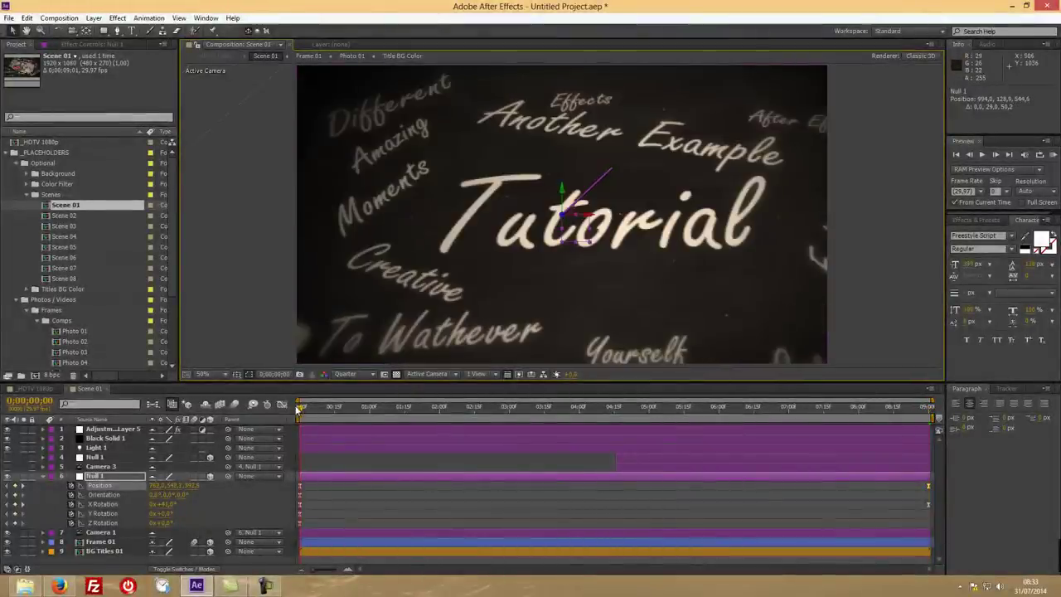
pyautogui.moveTo(369, 401); pyautogui.dragTo(615, 400)
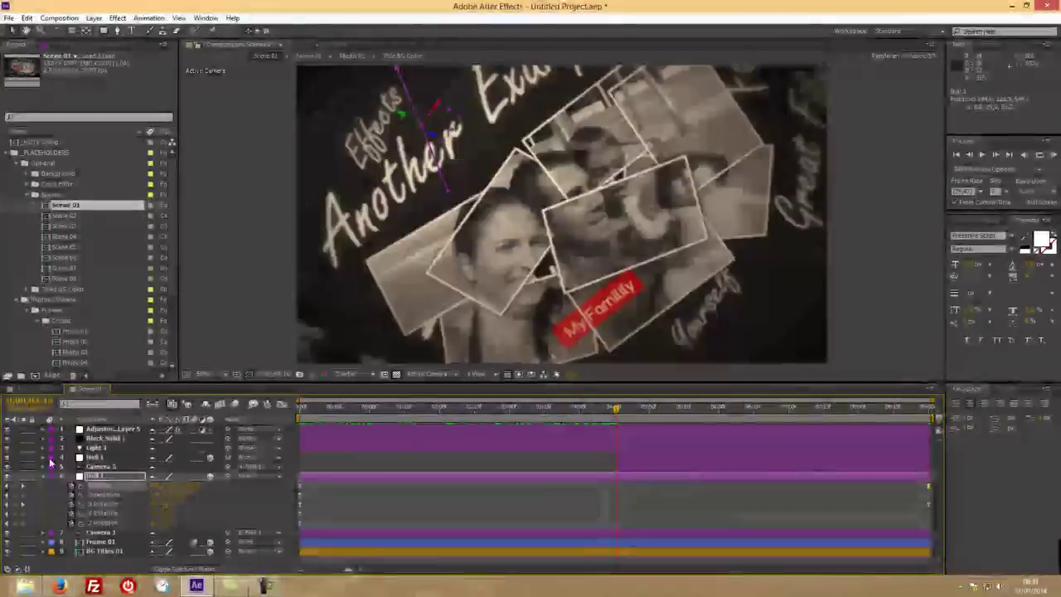
pyautogui.click(612, 408)
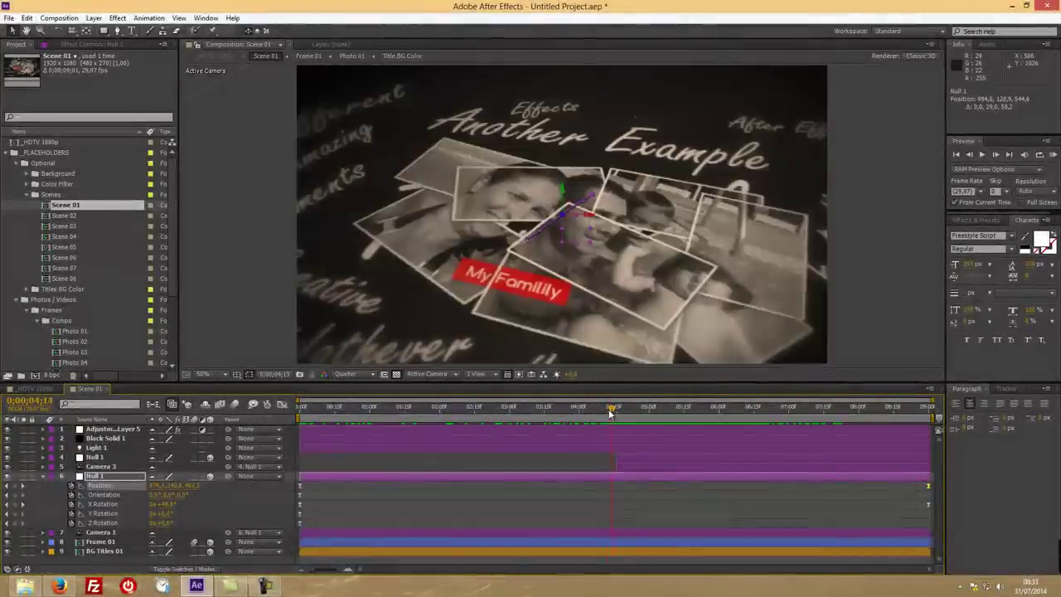
pyautogui.moveTo(612, 407); pyautogui.dragTo(654, 406)
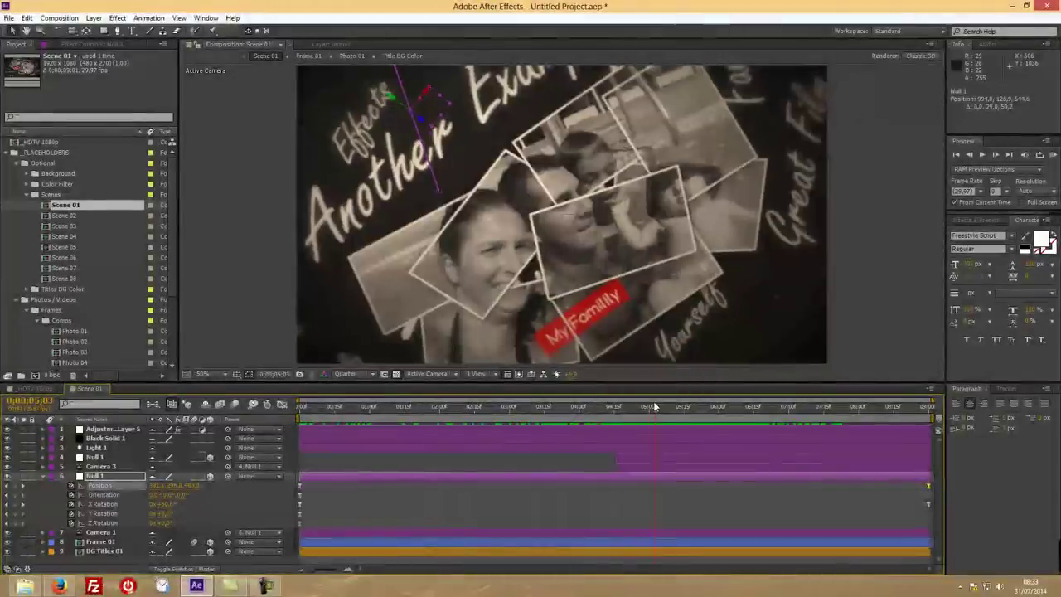
pyautogui.click(43, 476)
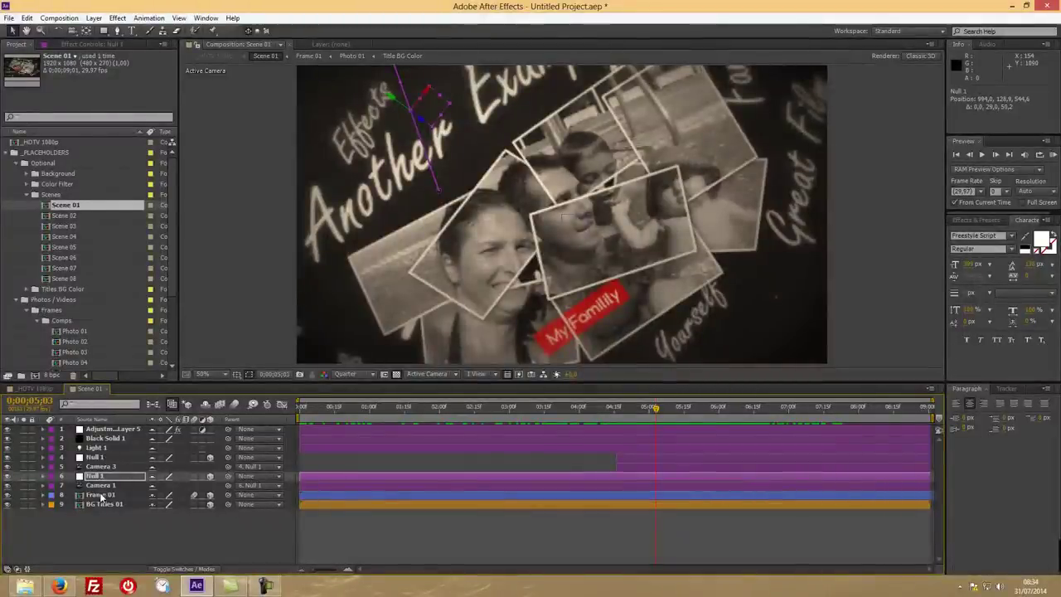
# - At about 3;22, nudge the Frame 01 photo card slightly up and left and fine-tune its position
pyautogui.click(101, 496)
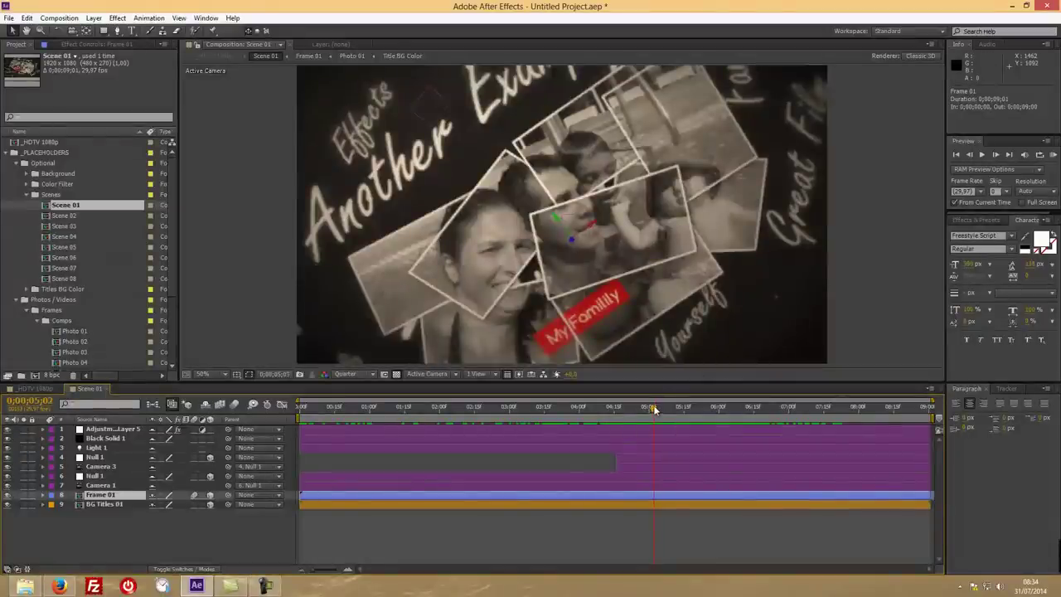
pyautogui.moveTo(654, 410); pyautogui.dragTo(560, 410)
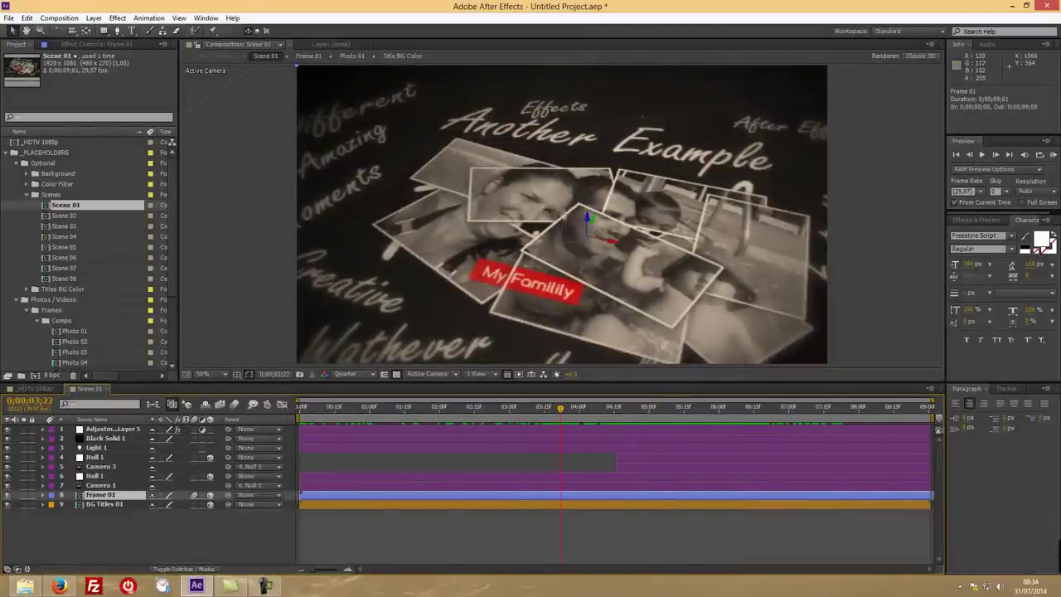
pyautogui.moveTo(614, 242); pyautogui.dragTo(581, 220)
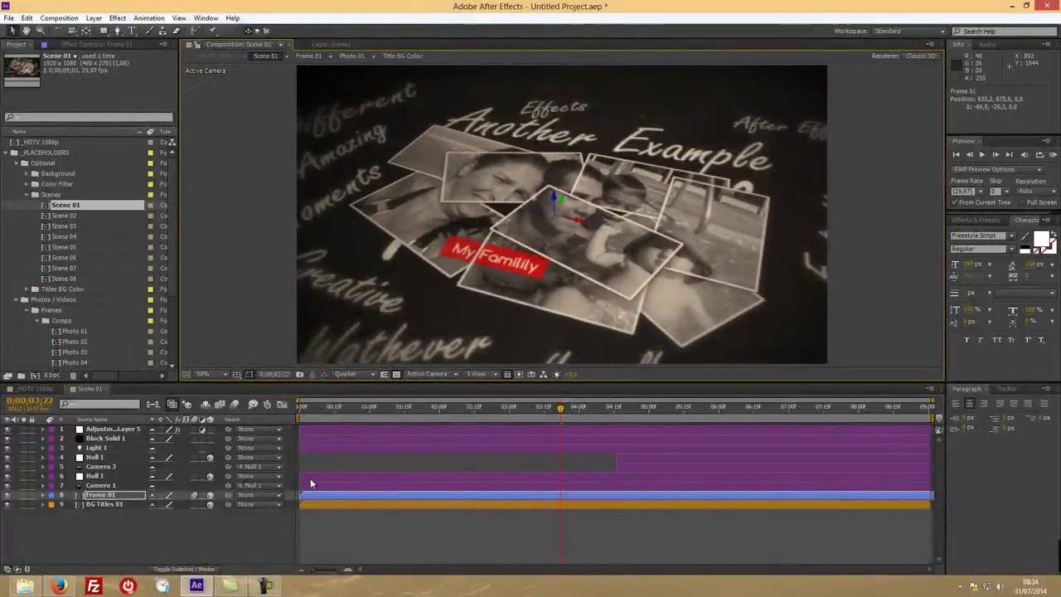
pyautogui.click(337, 497)
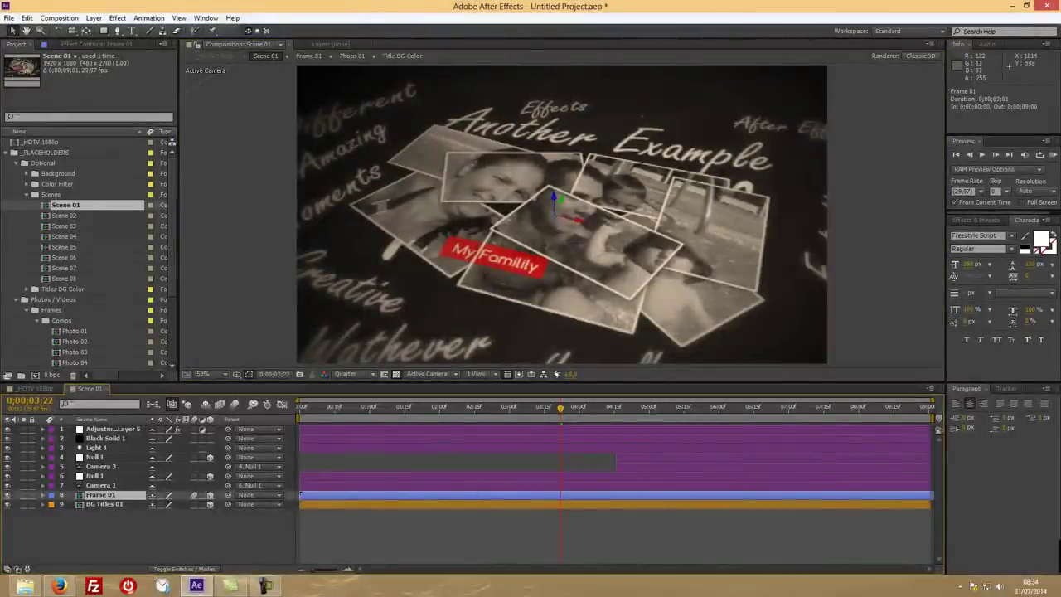
pyautogui.moveTo(562, 415)
pyautogui.mouseDown()
pyautogui.moveTo(351, 416)
pyautogui.moveTo(558, 415)
pyautogui.mouseUp()
pyautogui.moveTo(583, 224)
pyautogui.mouseDown()
pyautogui.moveTo(590, 249)
pyautogui.moveTo(574, 247)
pyautogui.moveTo(585, 235)
pyautogui.moveTo(575, 231)
pyautogui.mouseUp()
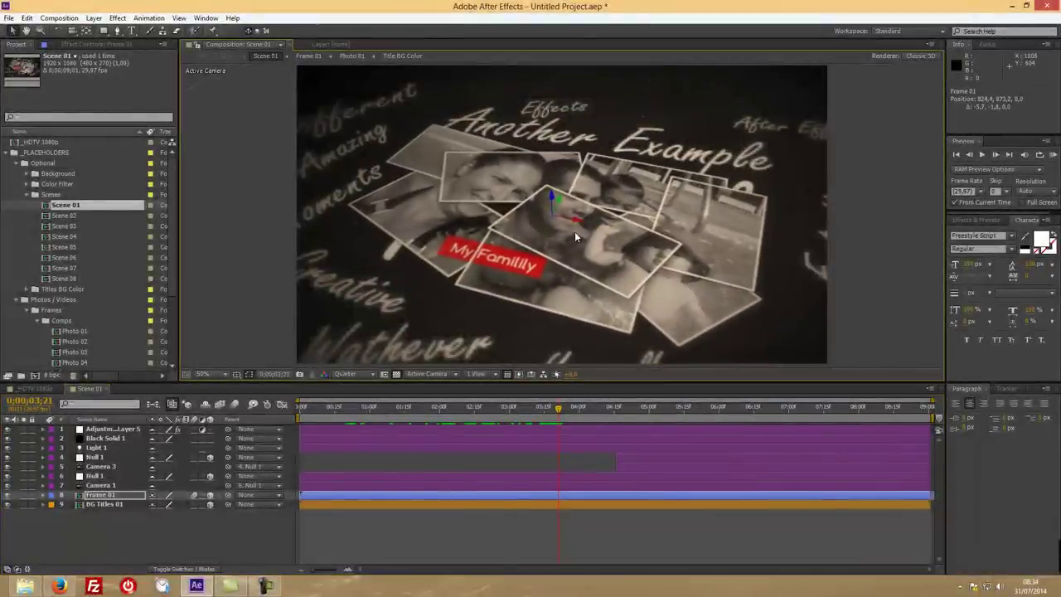
# - Reposition BG Titles 01 by moving it right, up, then back left above the photo cards
pyautogui.click(117, 503)
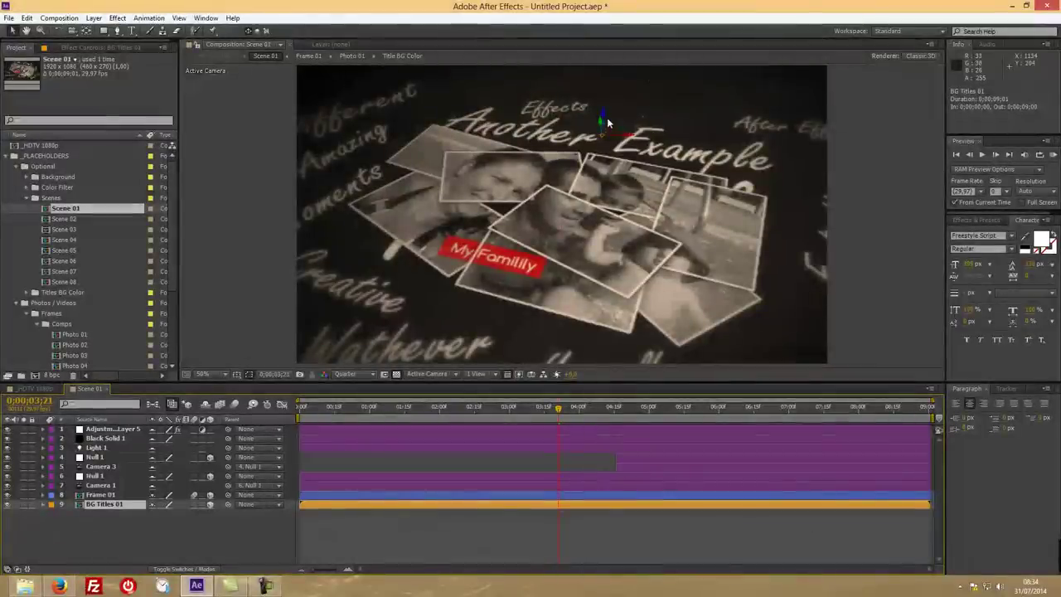
pyautogui.moveTo(632, 142); pyautogui.dragTo(652, 133)
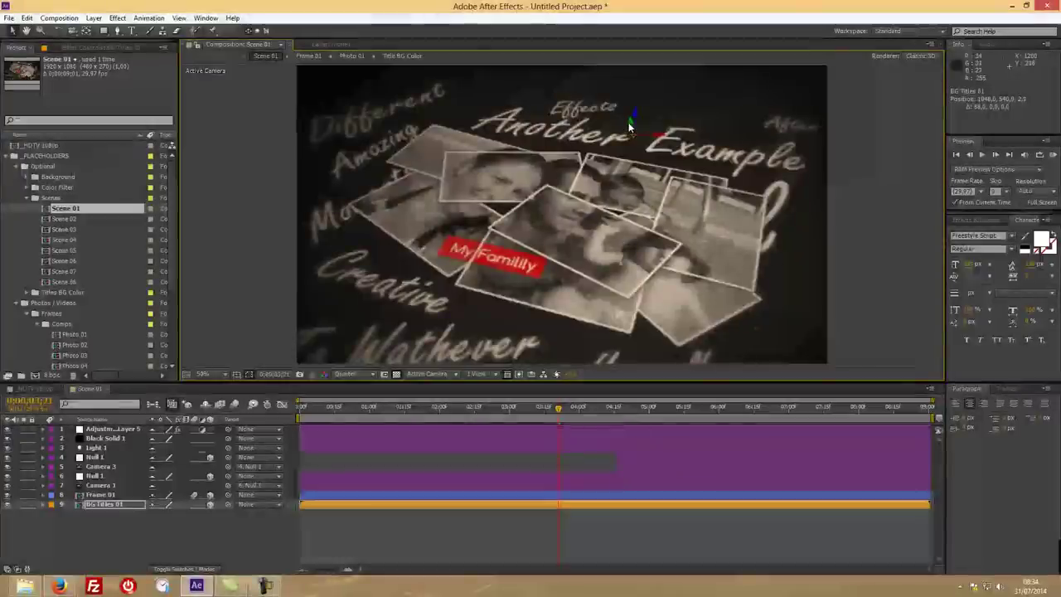
pyautogui.moveTo(630, 123); pyautogui.dragTo(631, 97)
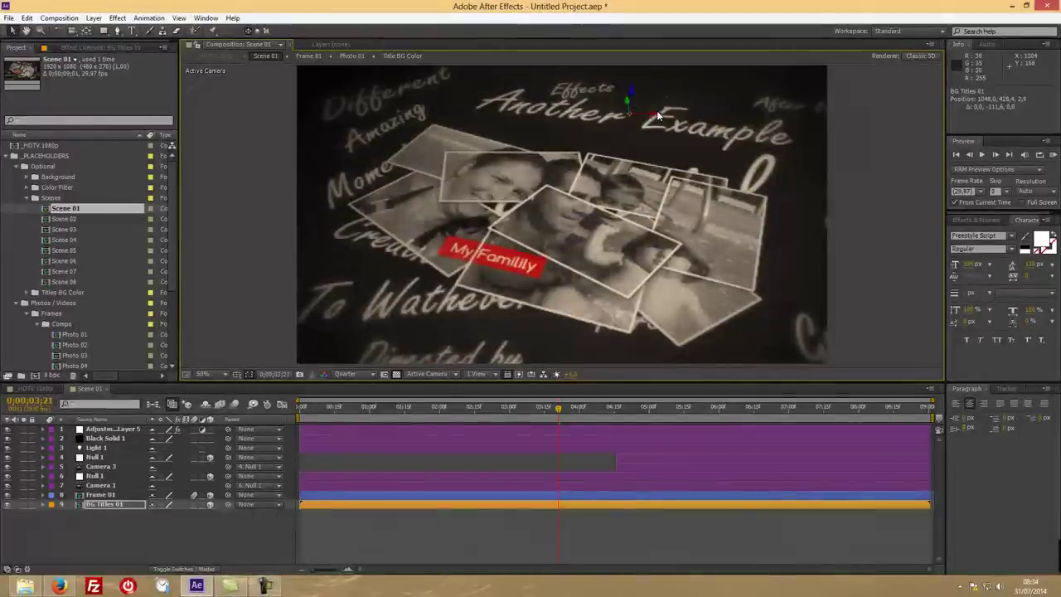
pyautogui.moveTo(659, 119); pyautogui.dragTo(608, 116)
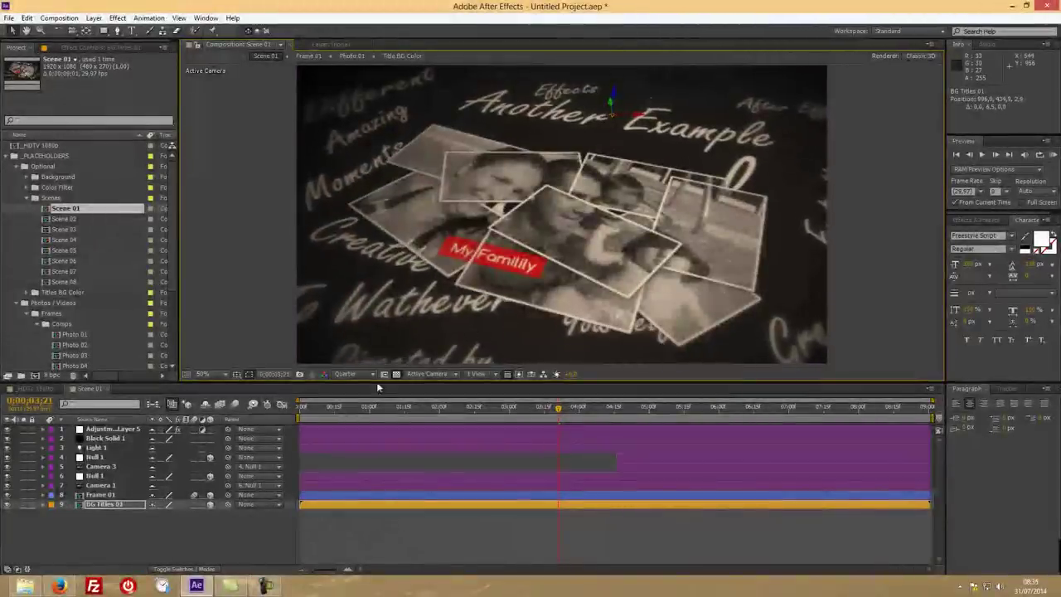
pyautogui.click(96, 447)
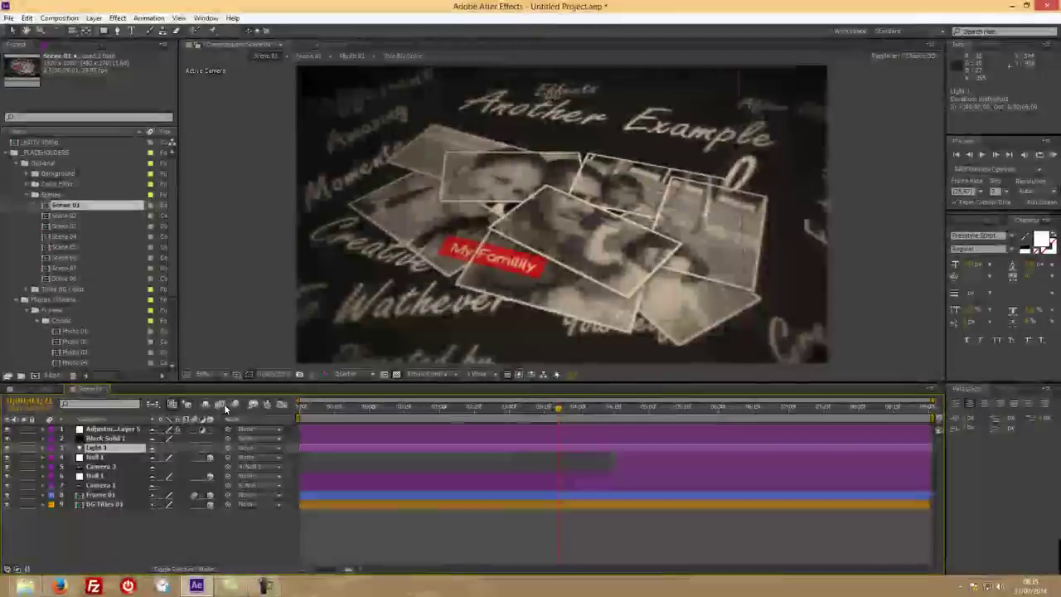
# - Hide shy layers, close Scene 01, and collapse Scenes, Photos / Videos, Optional and _PLACEHOLDERS folders
pyautogui.click(221, 404)
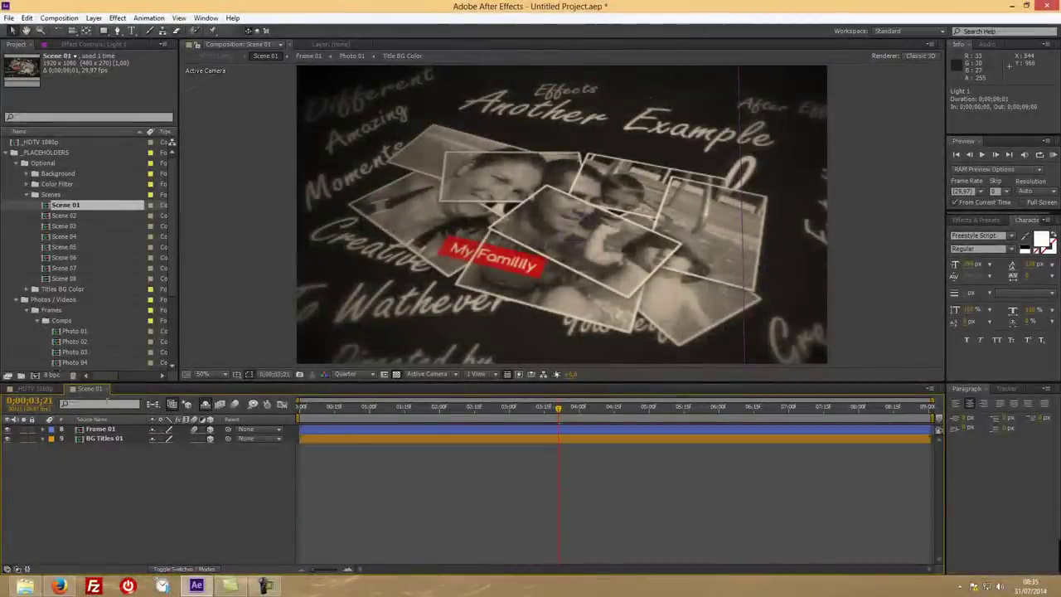
pyautogui.click(106, 388)
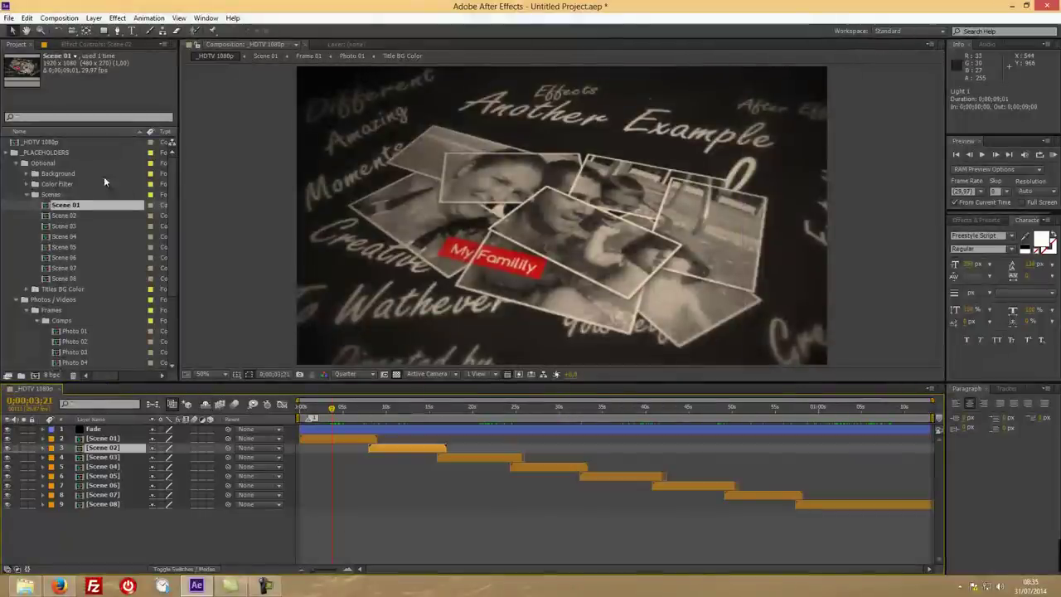
pyautogui.click(26, 195)
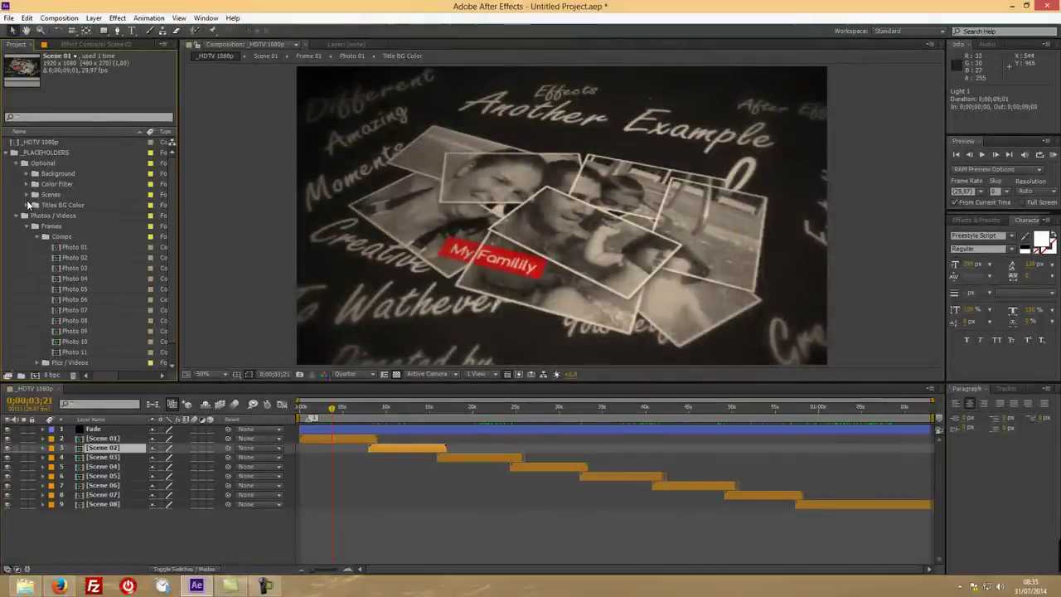
pyautogui.click(33, 207)
pyautogui.click(37, 194)
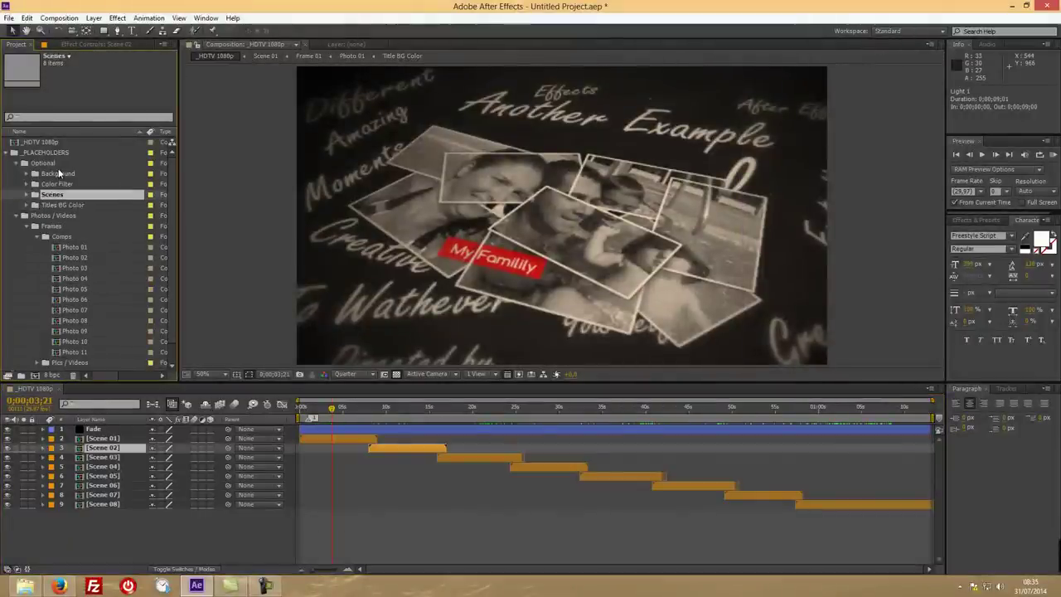
pyautogui.click(17, 215)
pyautogui.click(16, 163)
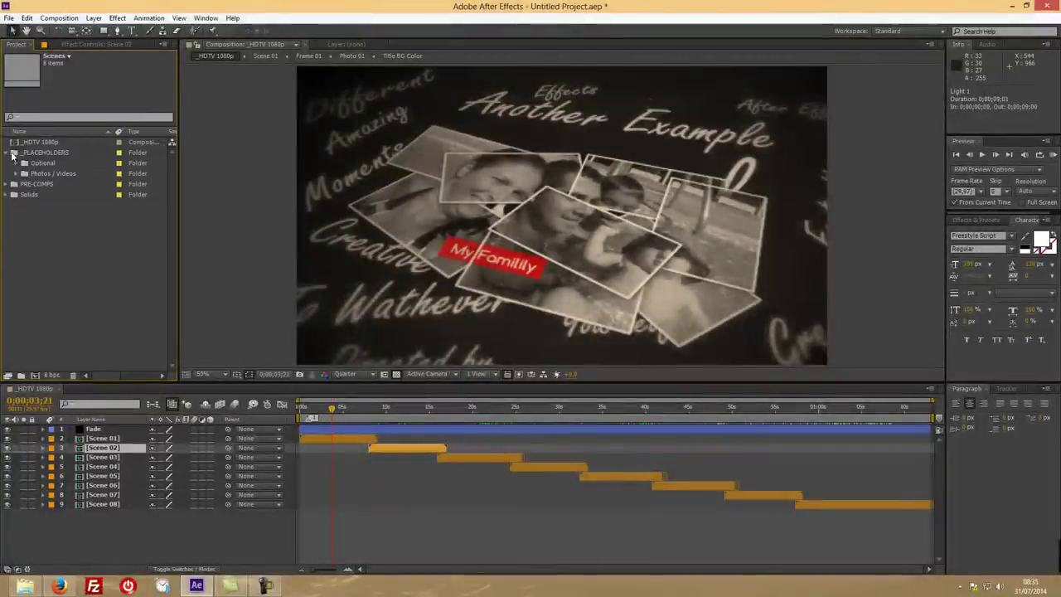
pyautogui.click(14, 152)
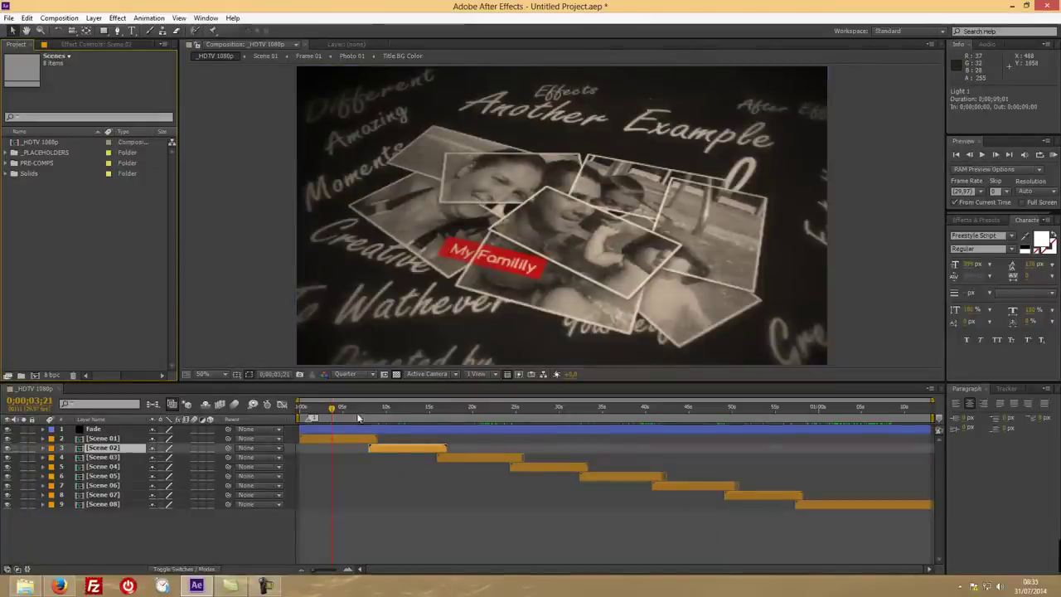
pyautogui.moveTo(395, 407); pyautogui.dragTo(332, 415)
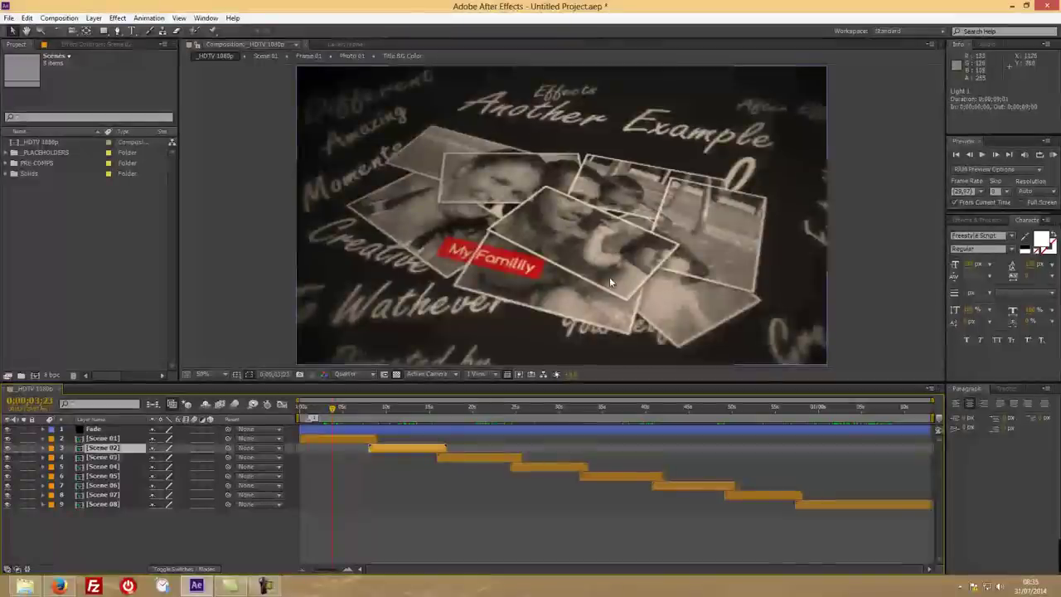